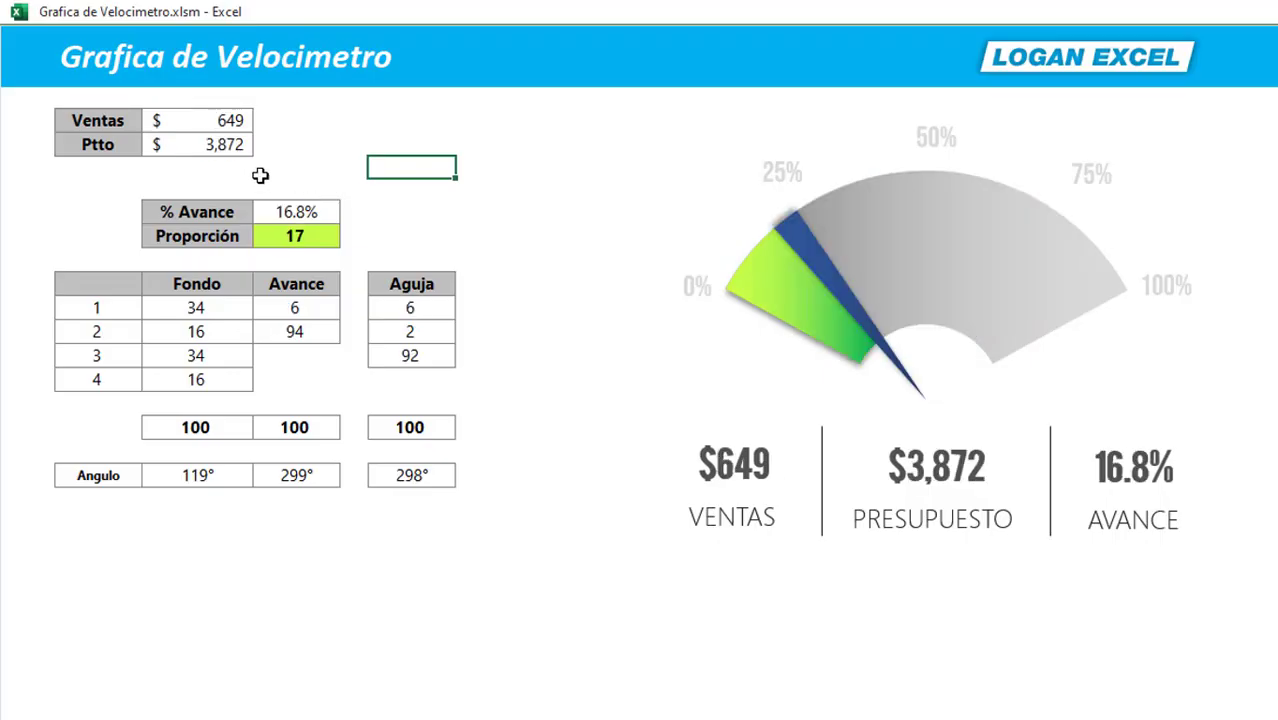
Recalculate repeatedly with F9 to demo the gauge, ending at 52.1% from $1,833 against $3,515.
click(210, 150)
key(F9)
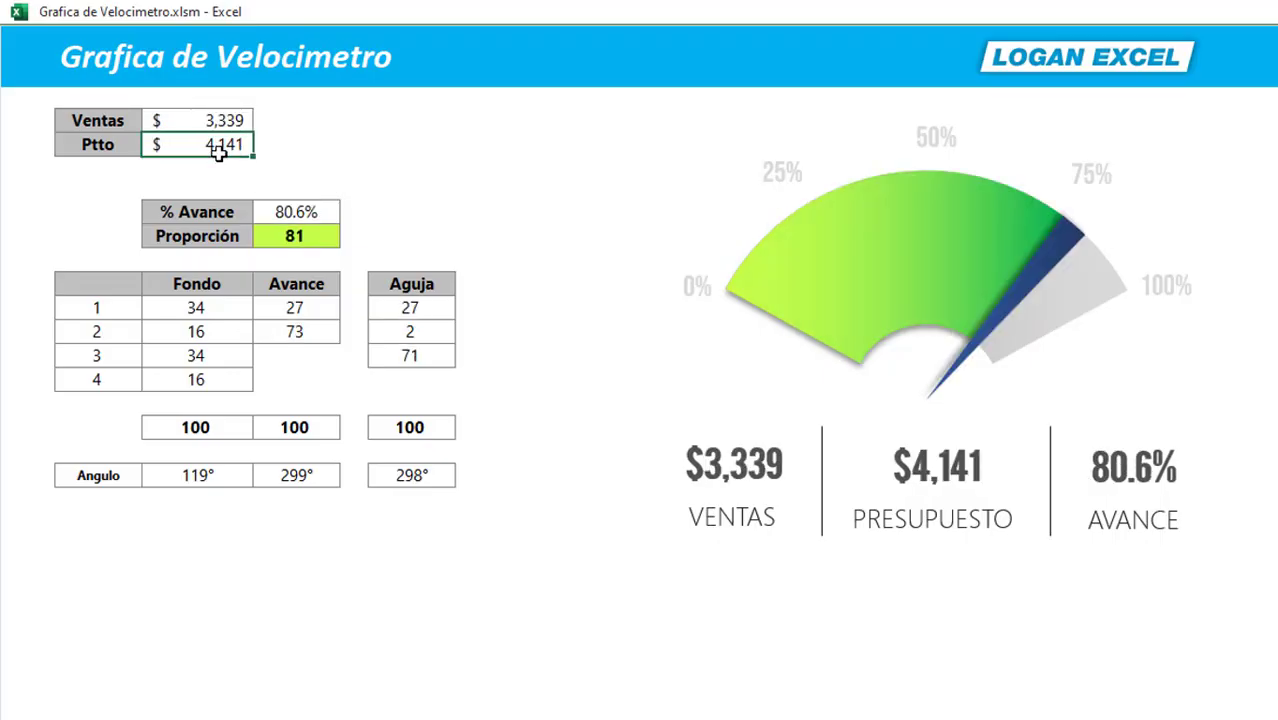
key(F9)
key(F9)
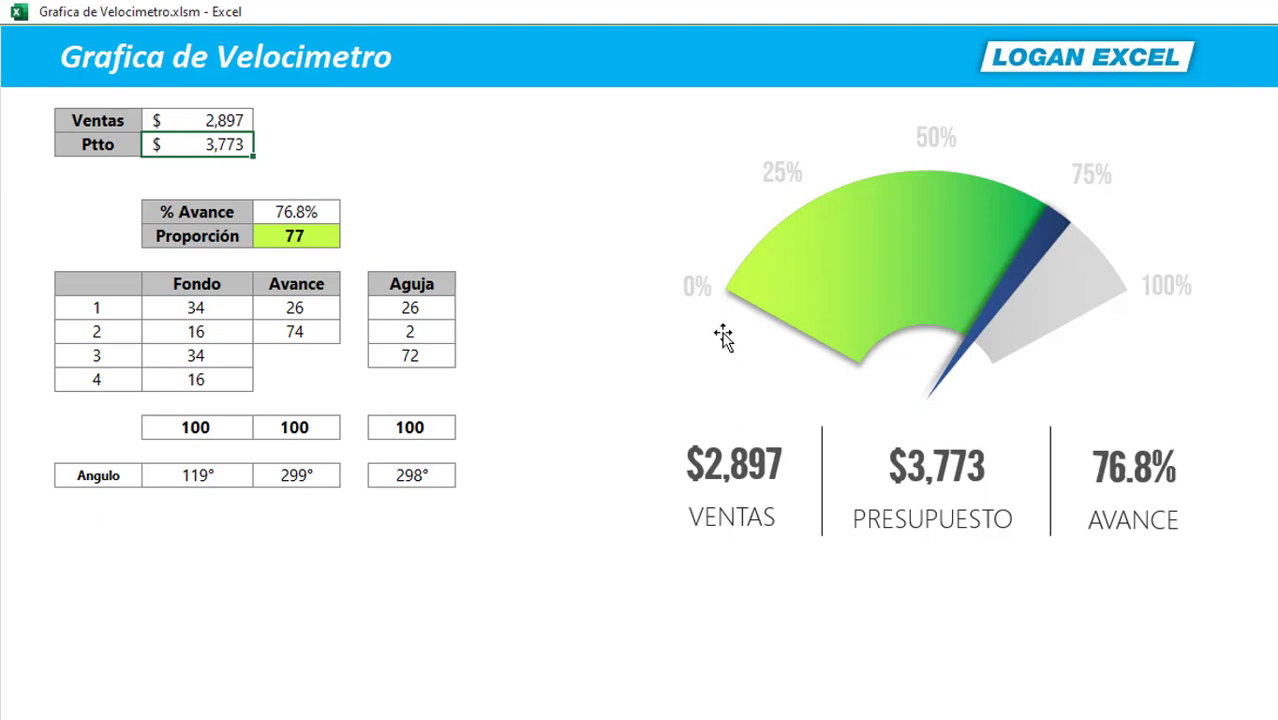
key(F9)
key(F9)
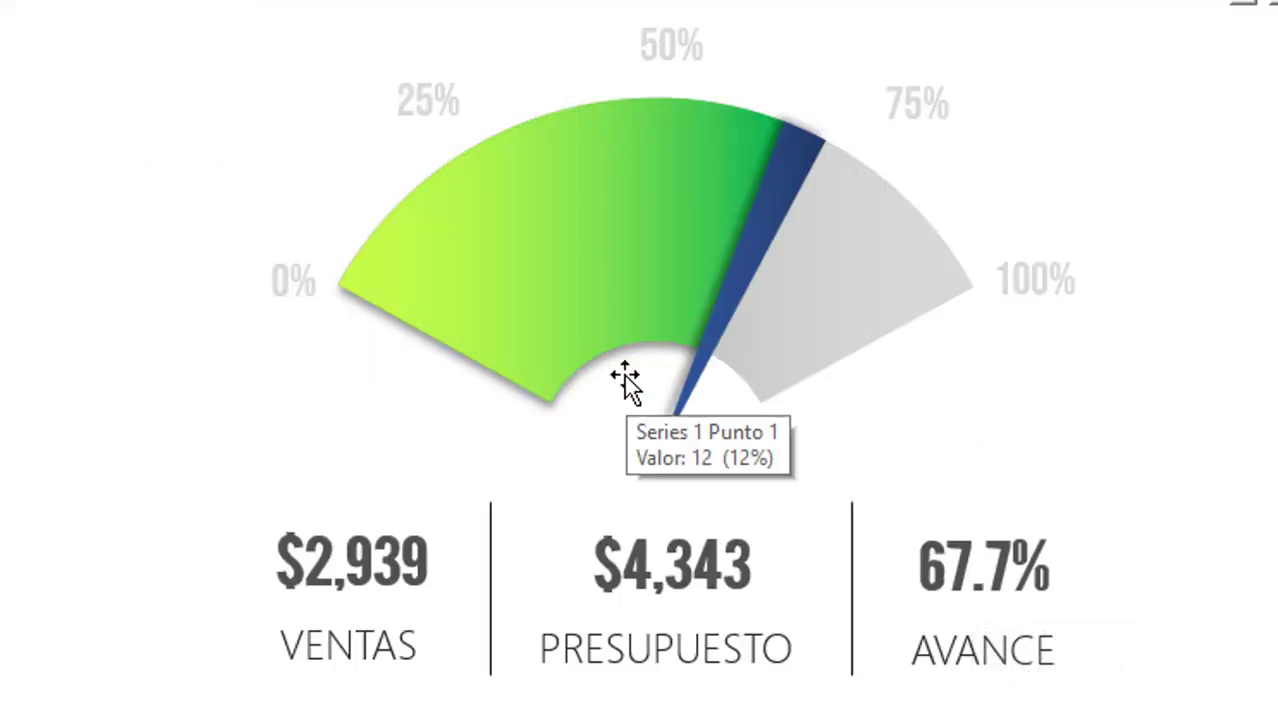
key(F9)
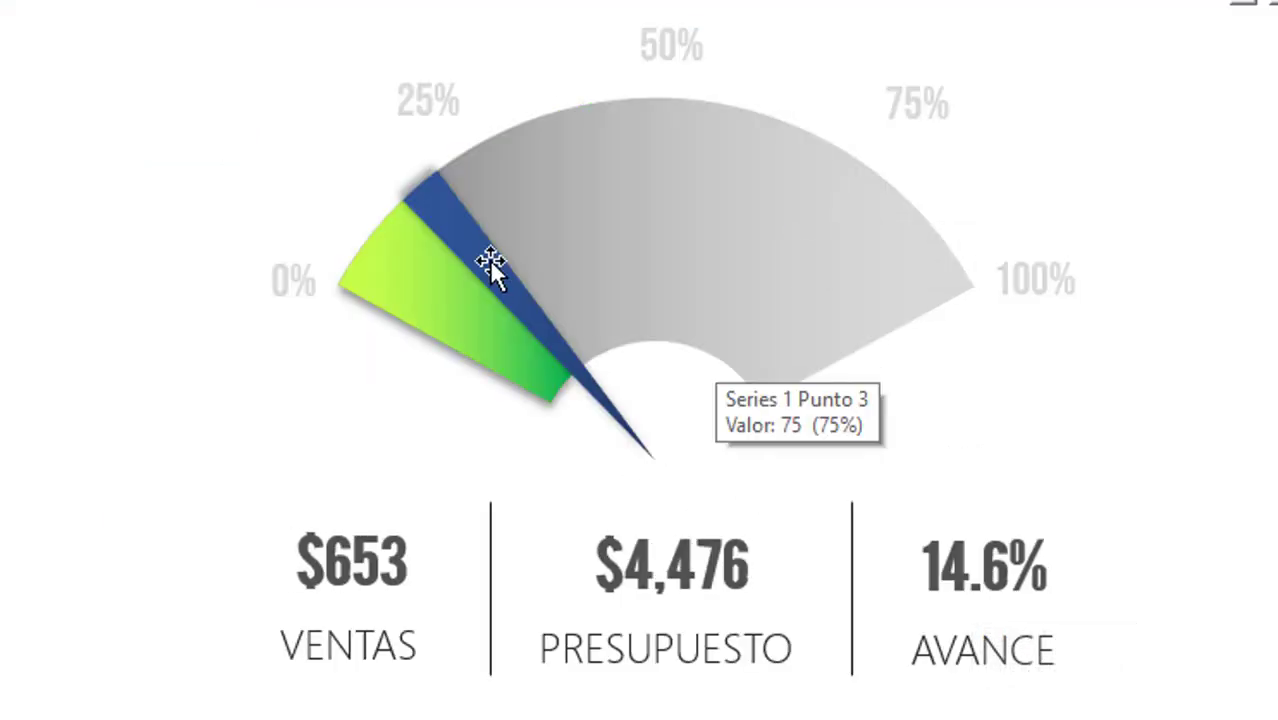
key(F9)
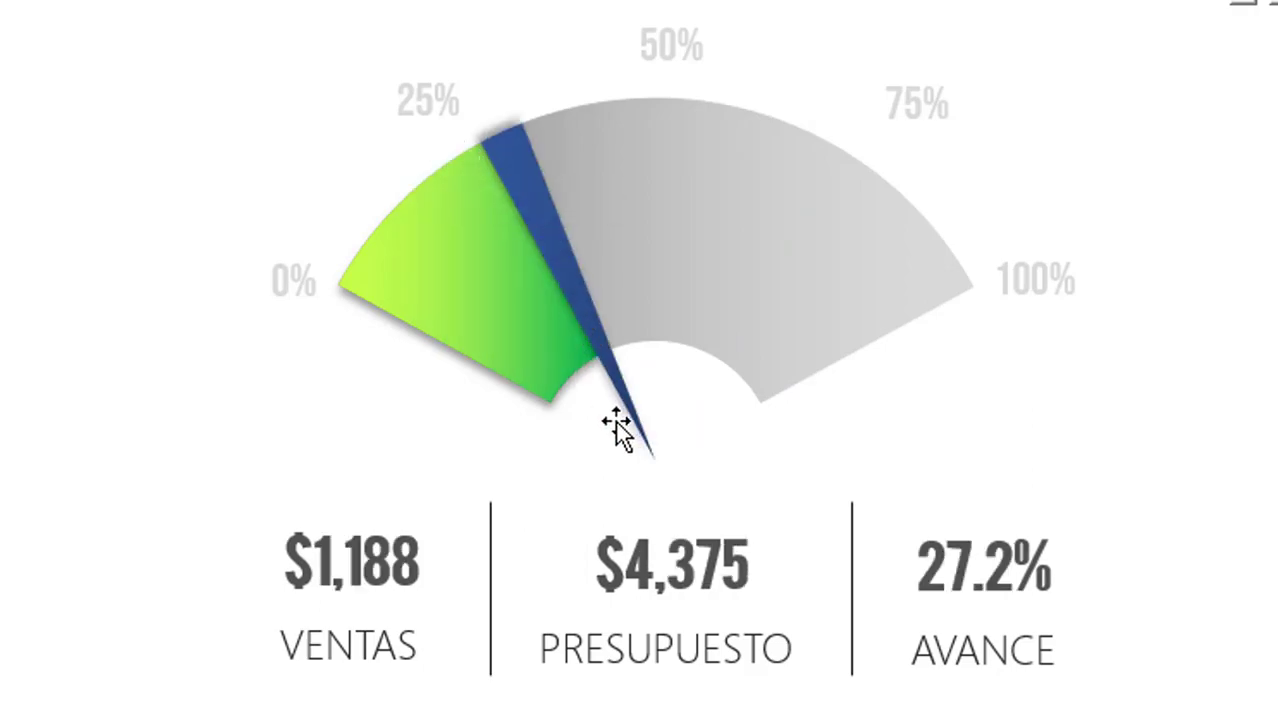
key(F9)
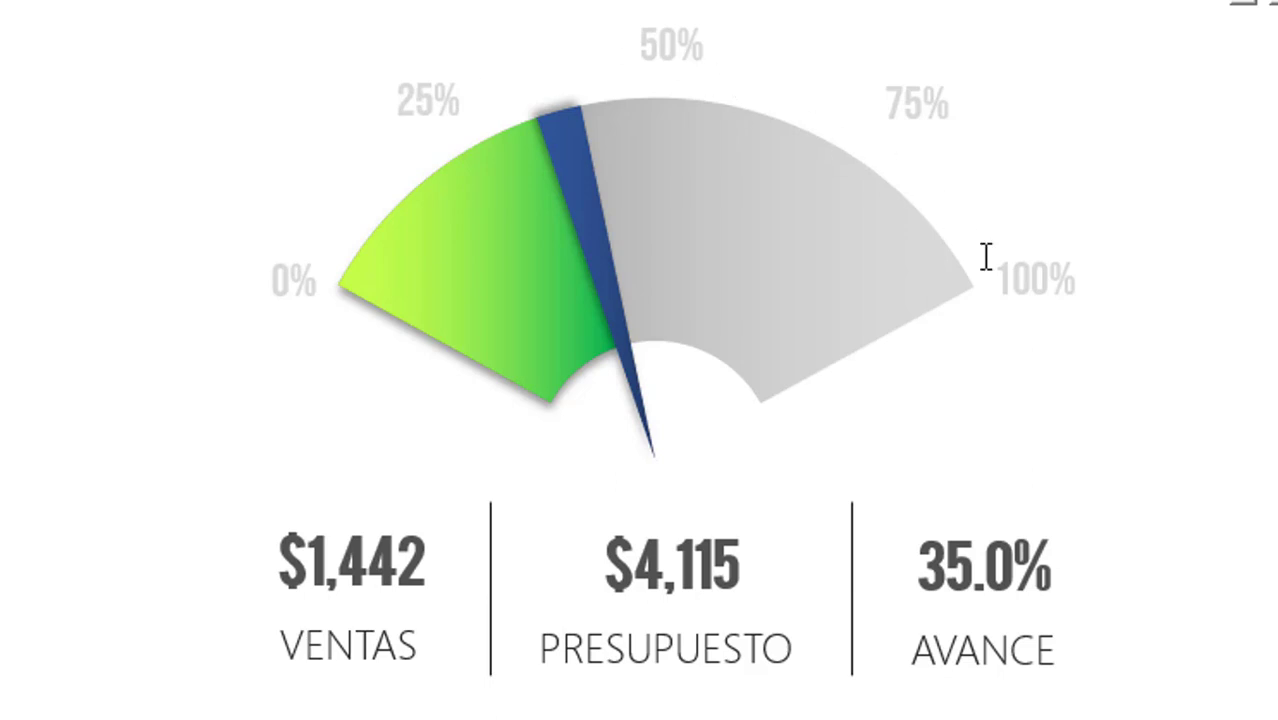
key(F9)
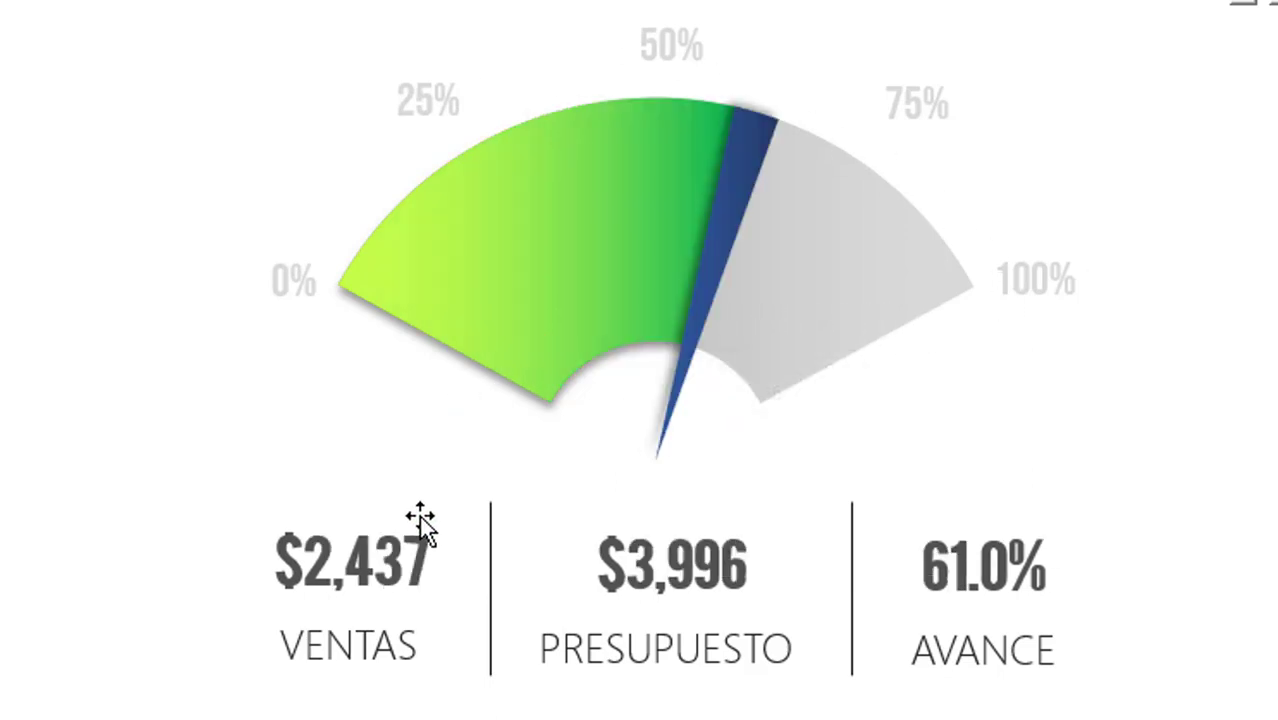
key(F9)
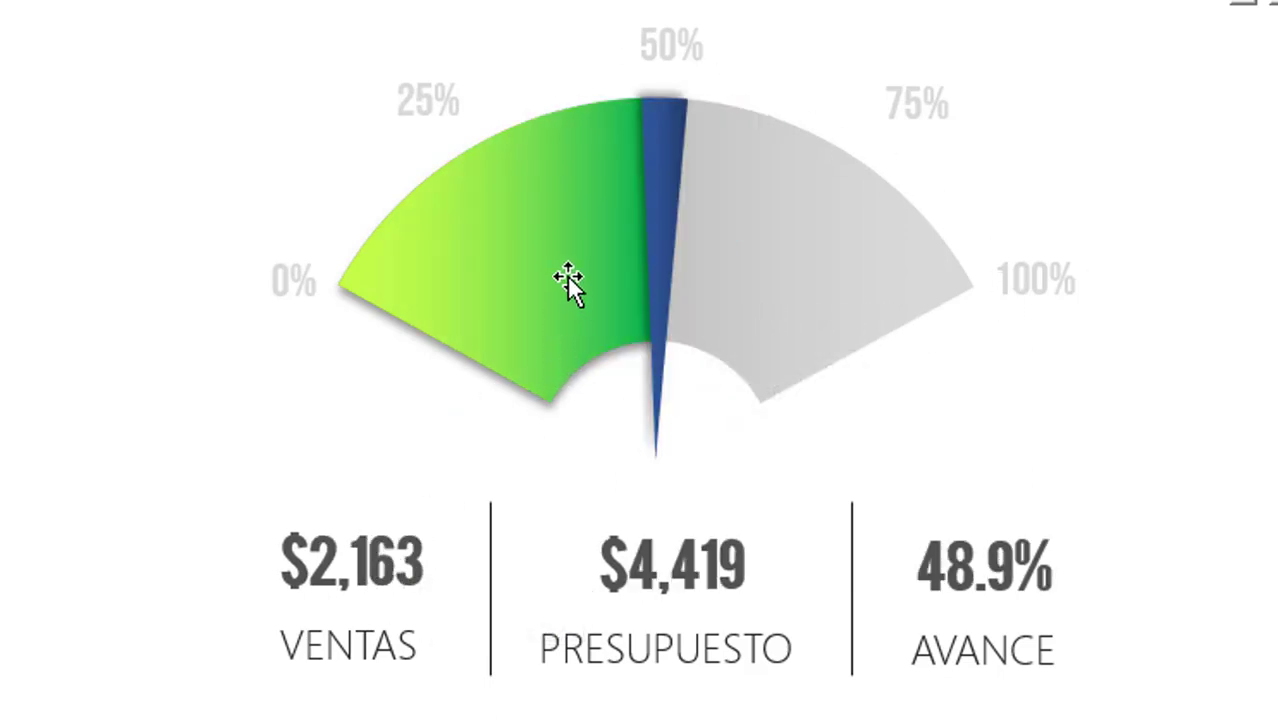
key(F9)
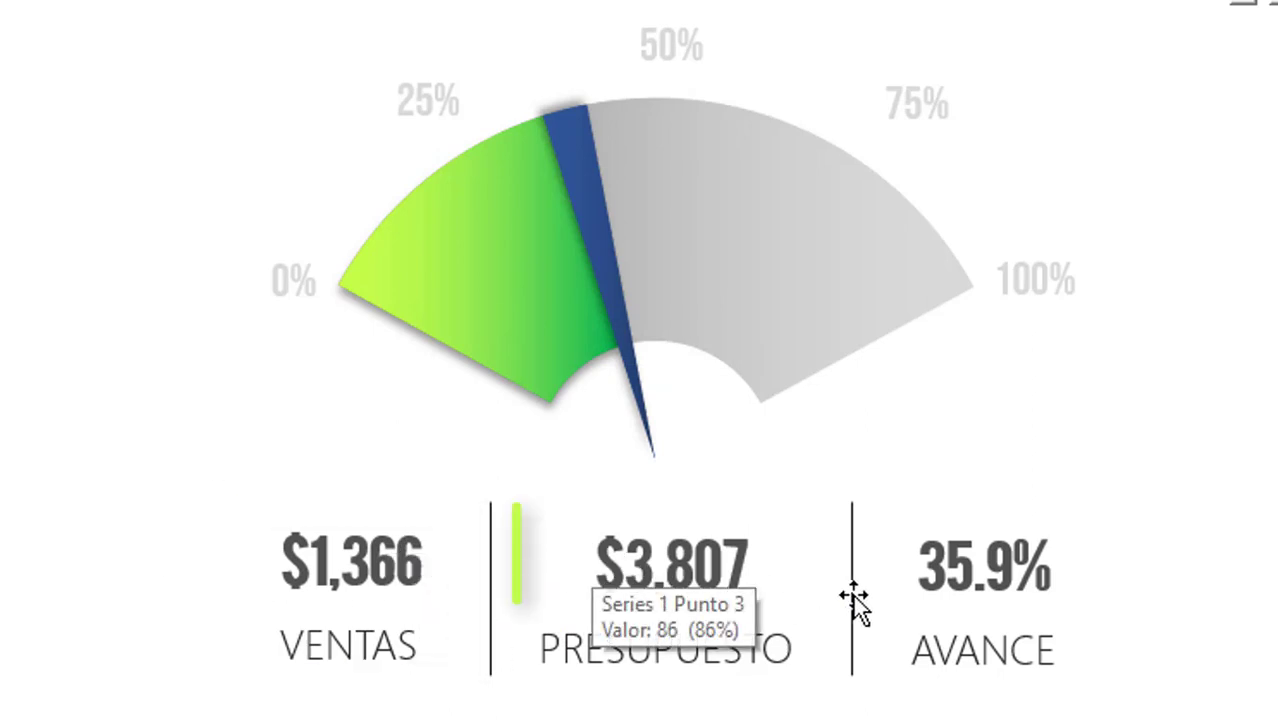
key(F9)
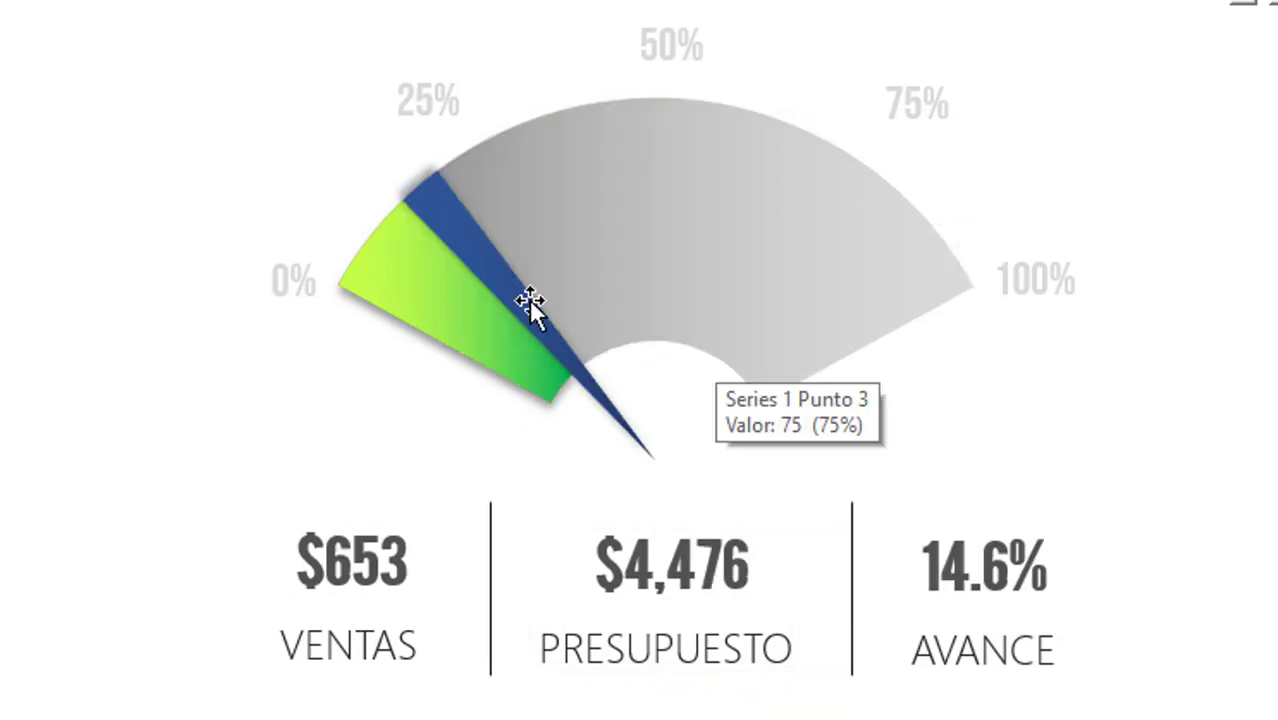
key(F9)
key(F9)
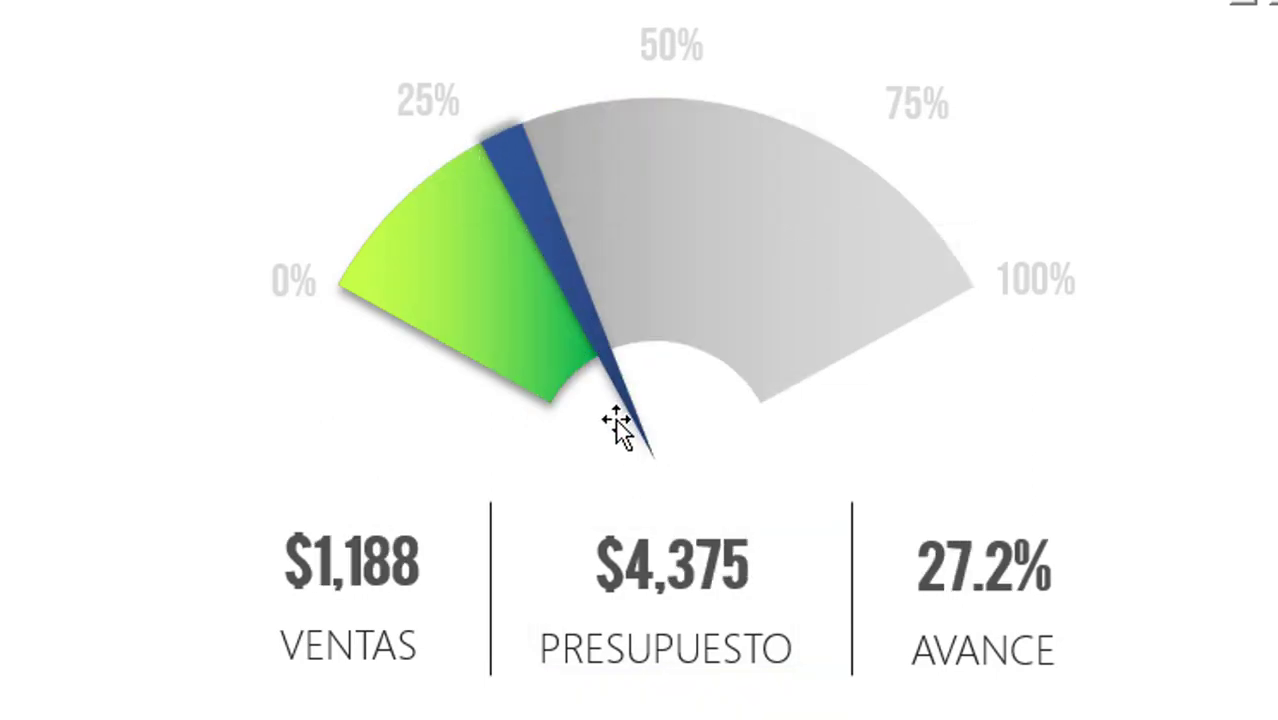
key(F9)
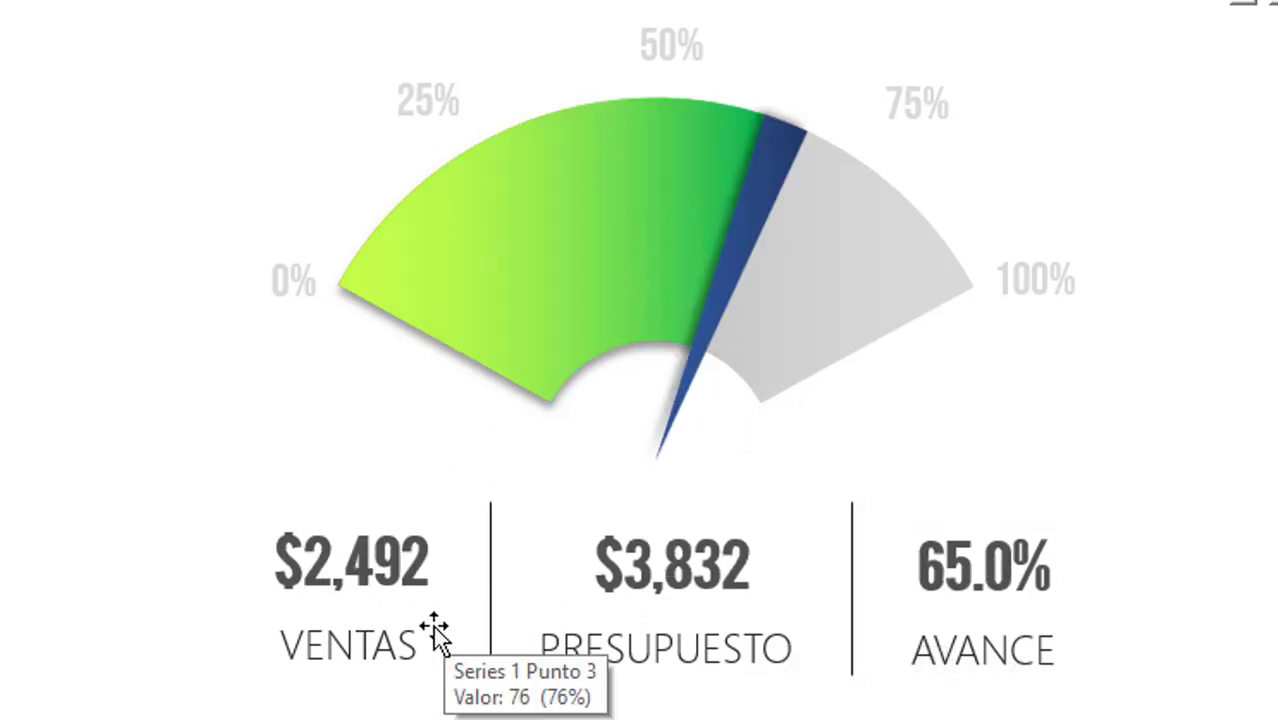
key(F9)
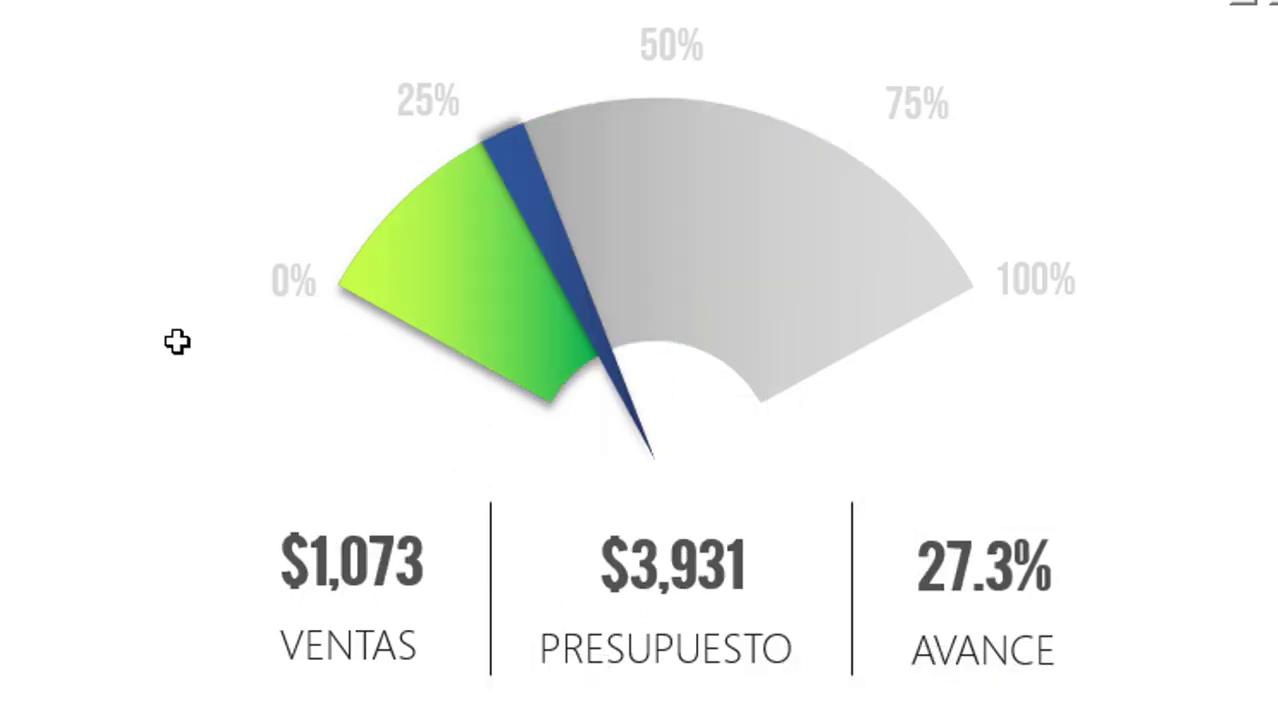
key(F9)
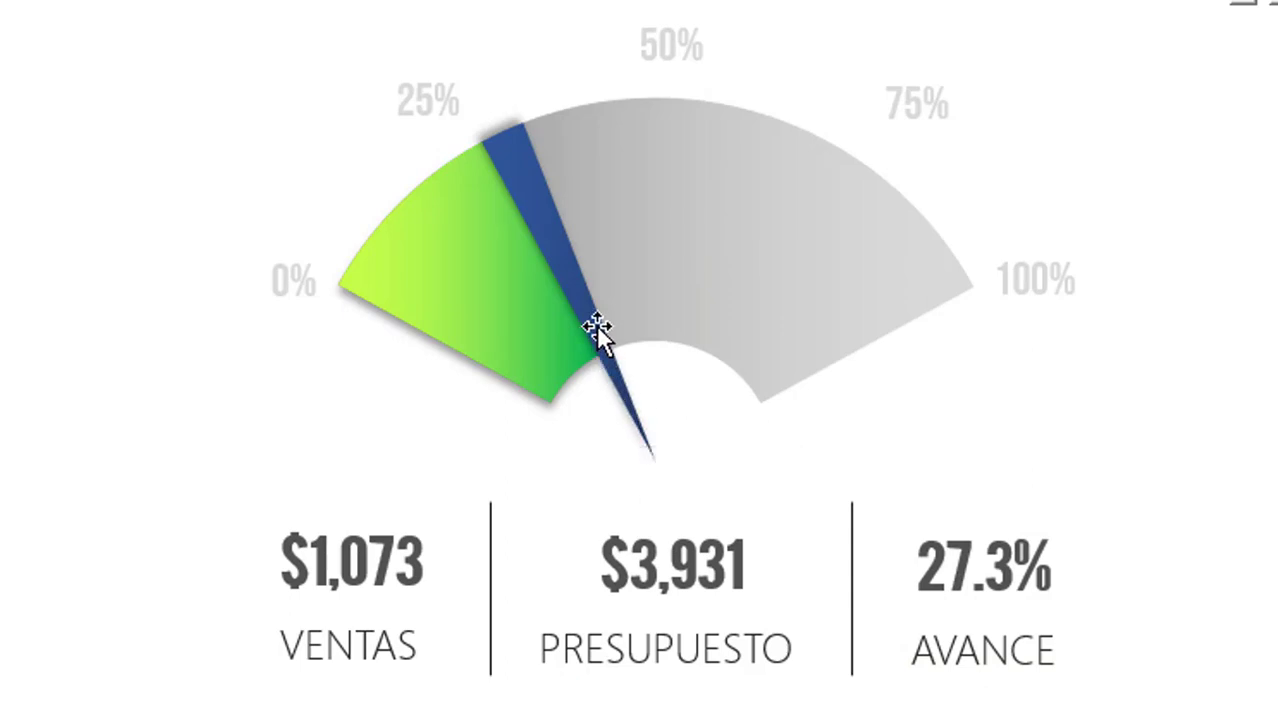
key(F9)
key(F9)
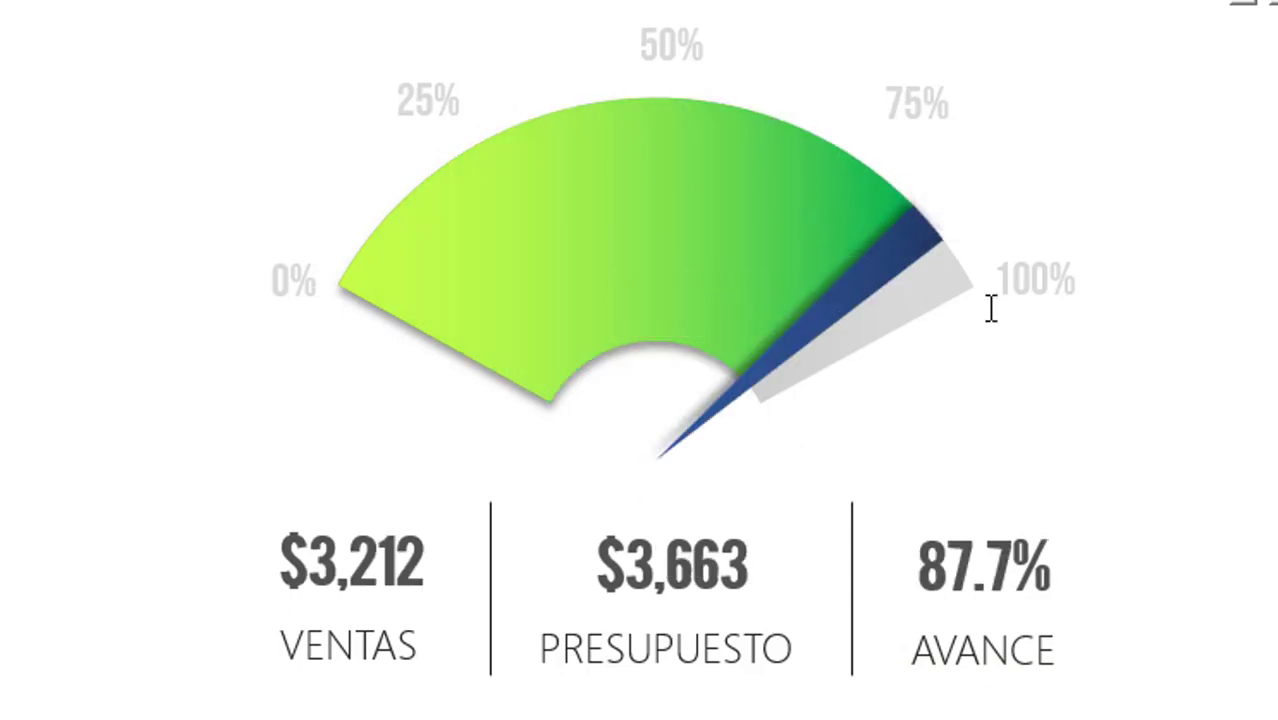
key(F9)
key(F9)
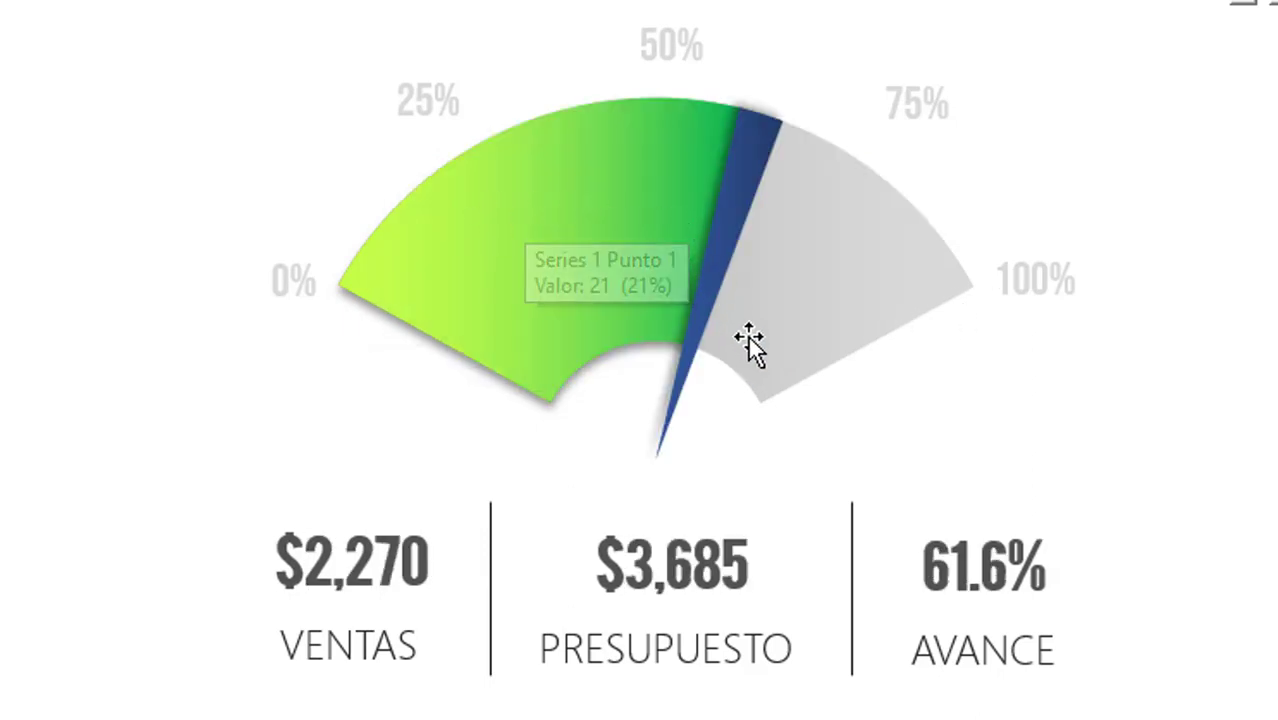
key(F9)
key(F9)
key(F9)
key(F9)
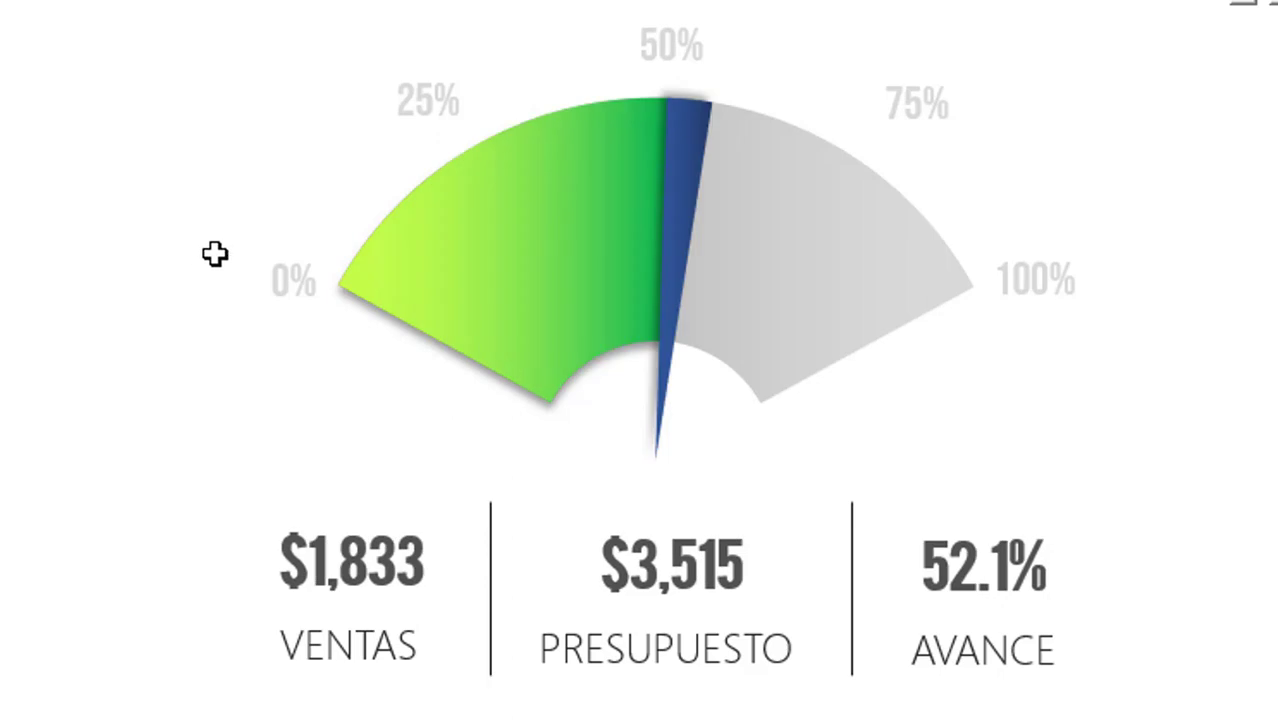
key(F9)
key(F9)
key(F9)
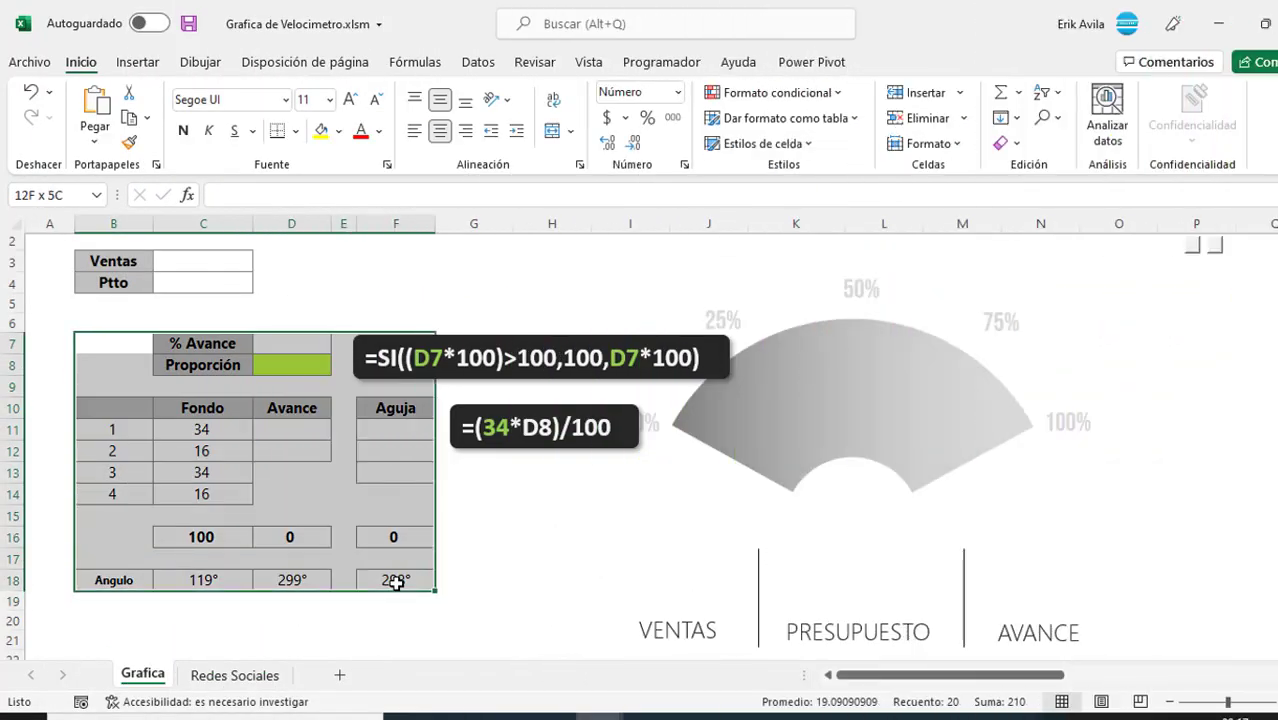
Enter a Ptto budget of 1,000 in C4.
click(203, 466)
click(171, 329)
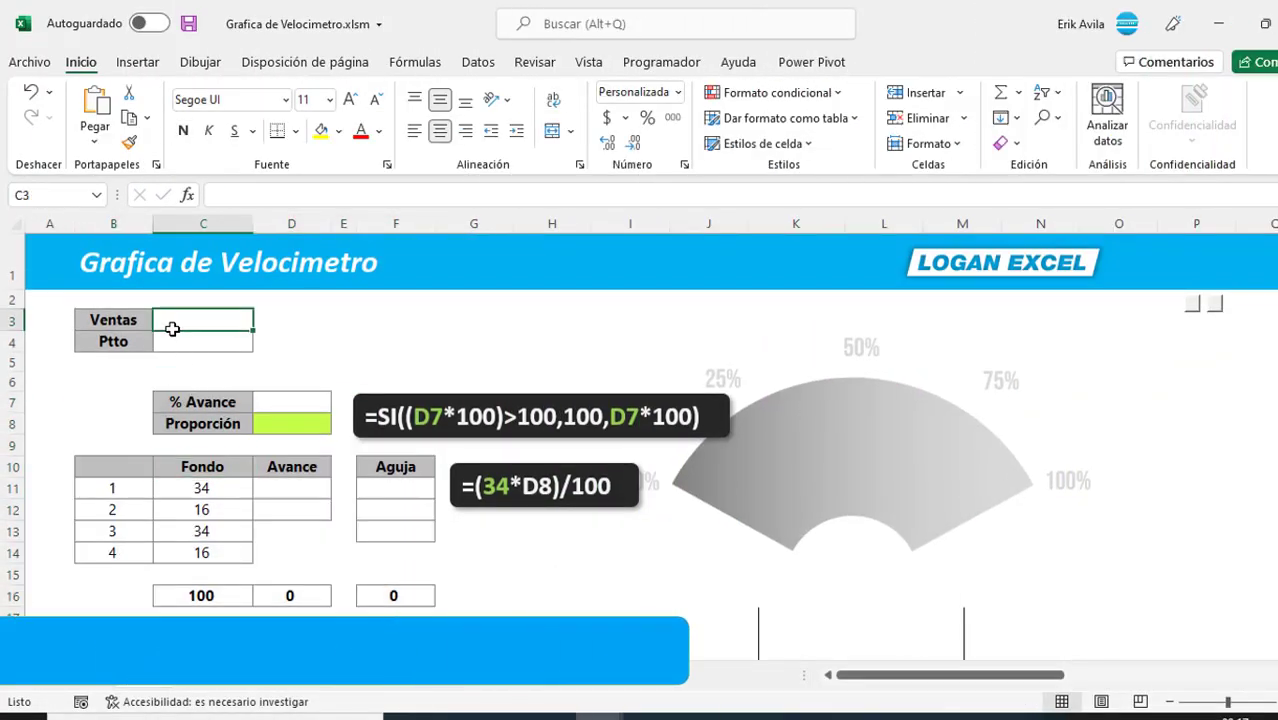
click(113, 325)
click(180, 318)
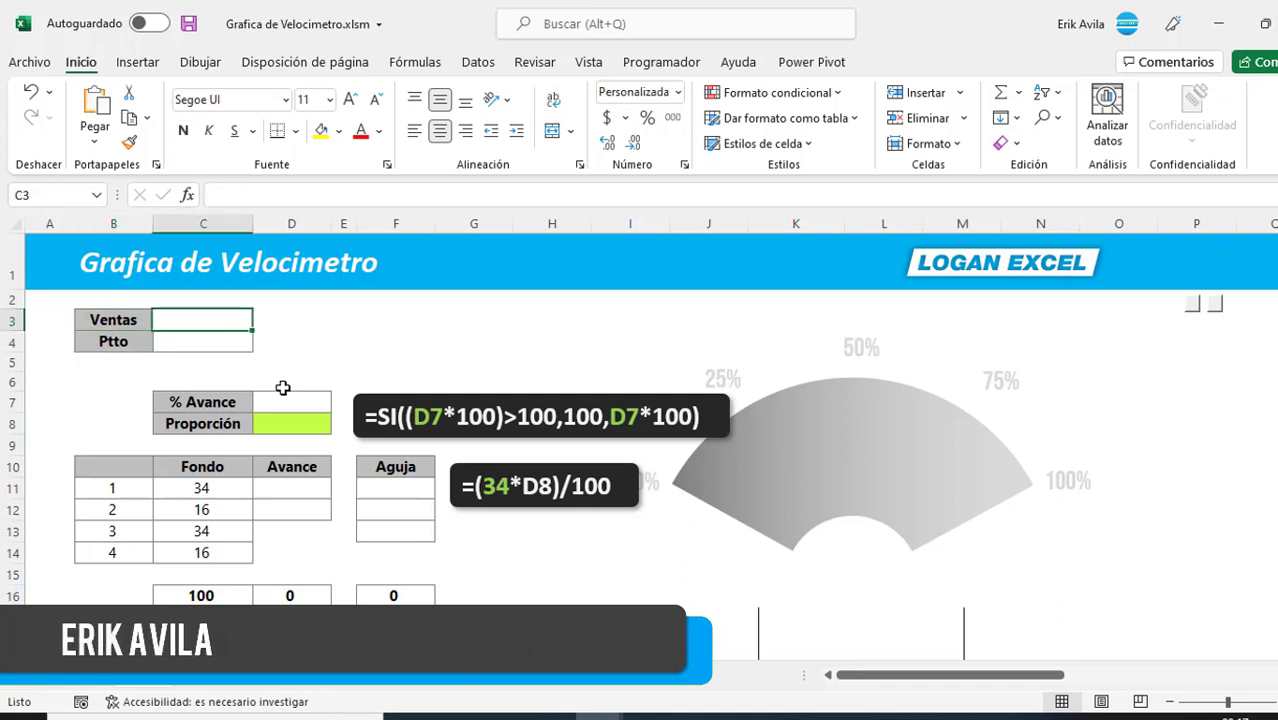
key(Down)
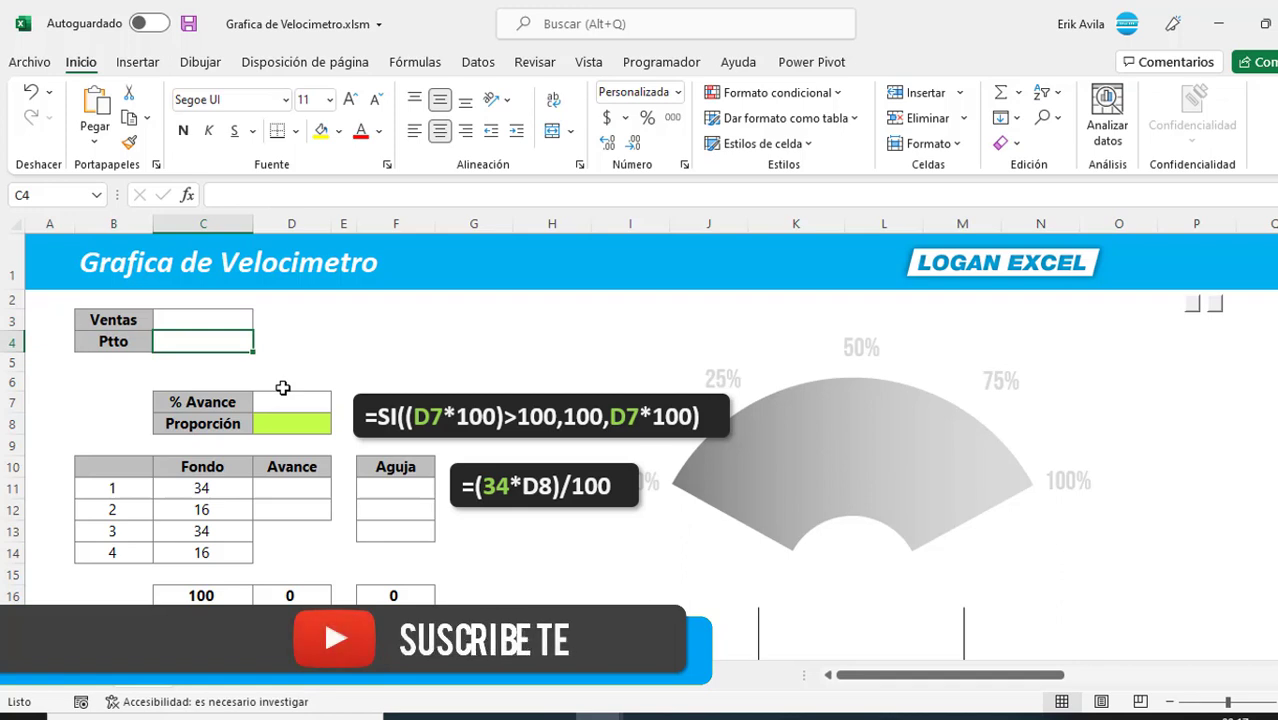
text(1,000)
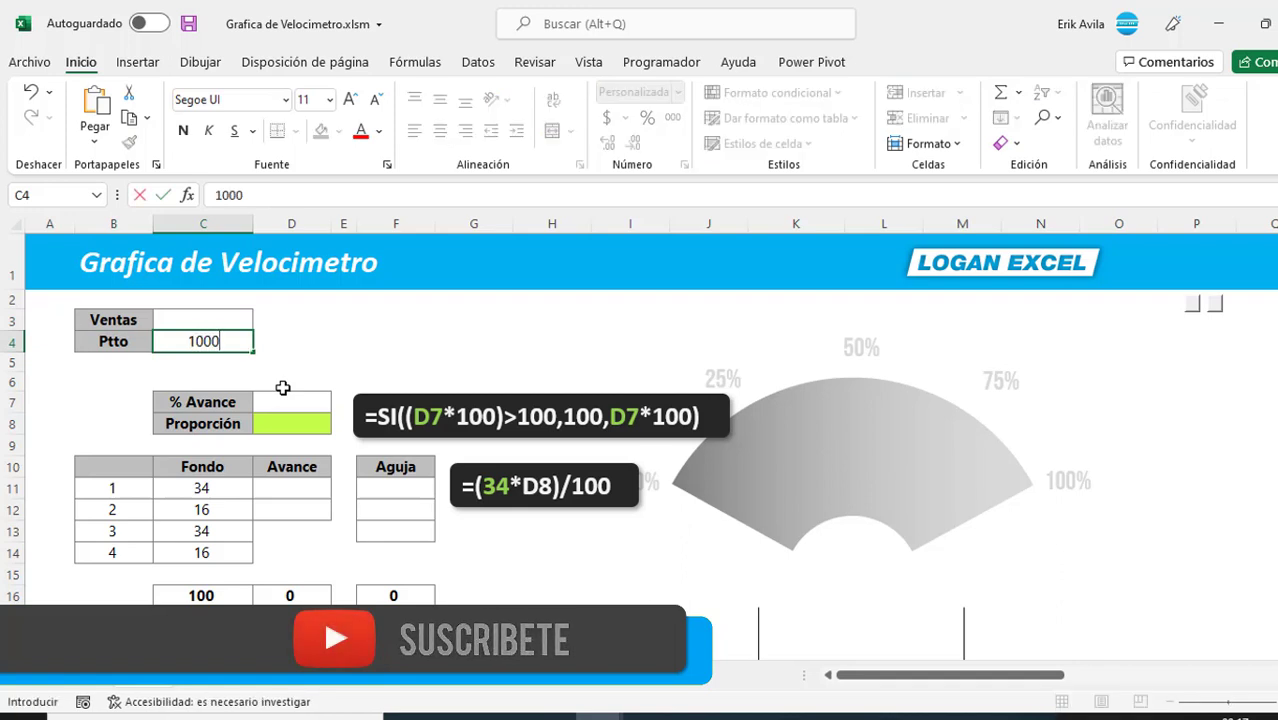
key(Return)
Enter Ventas sales of 800 in C3 and check both input values.
key(Up)
key(Up)
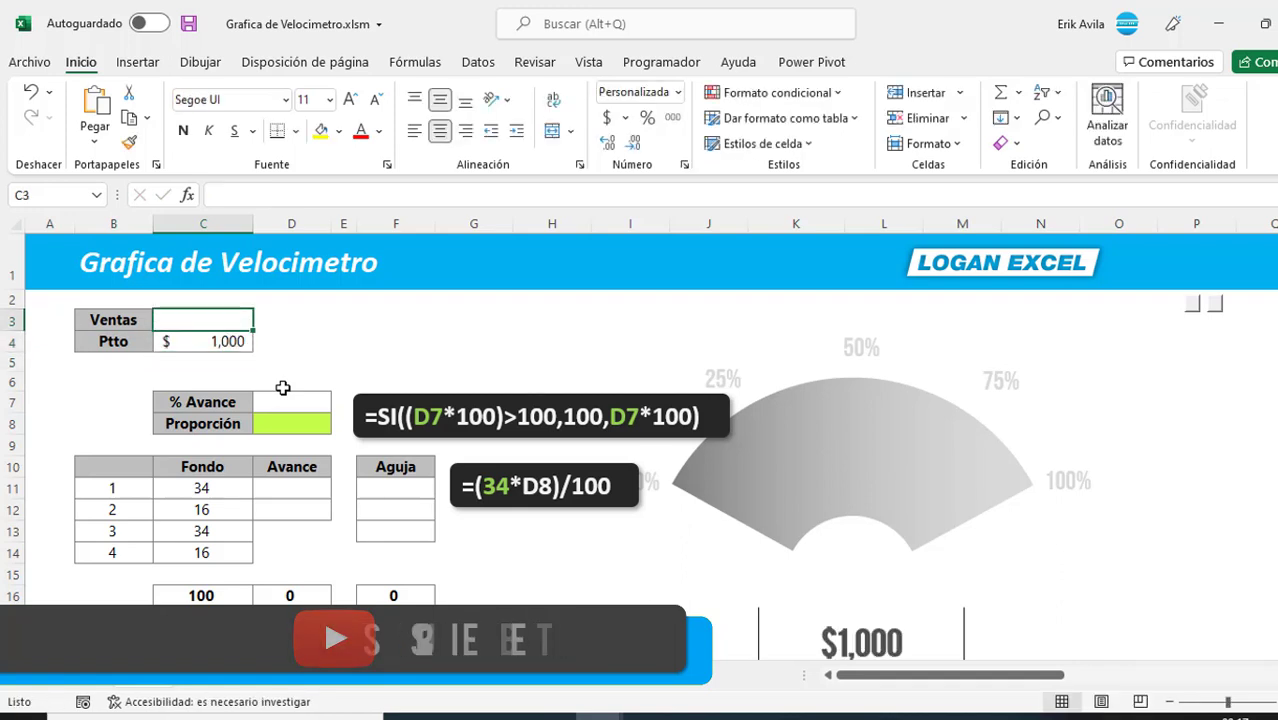
text(8)
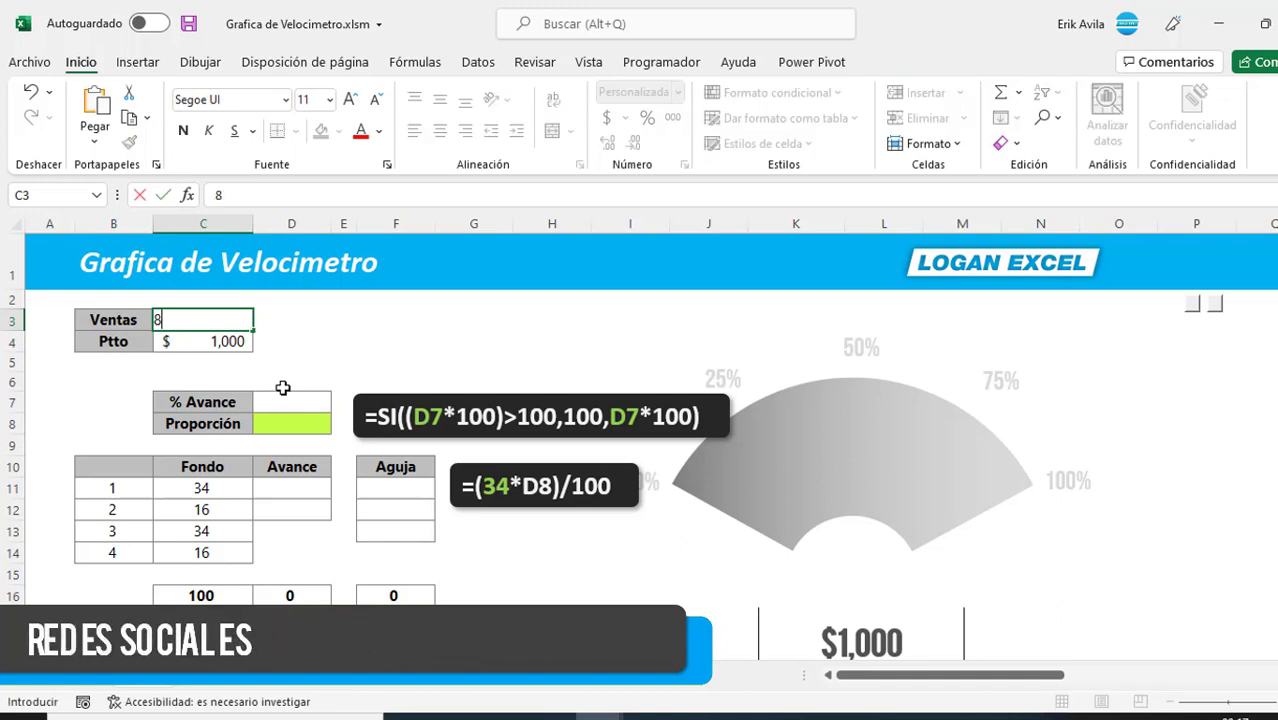
text(00)
key(Return)
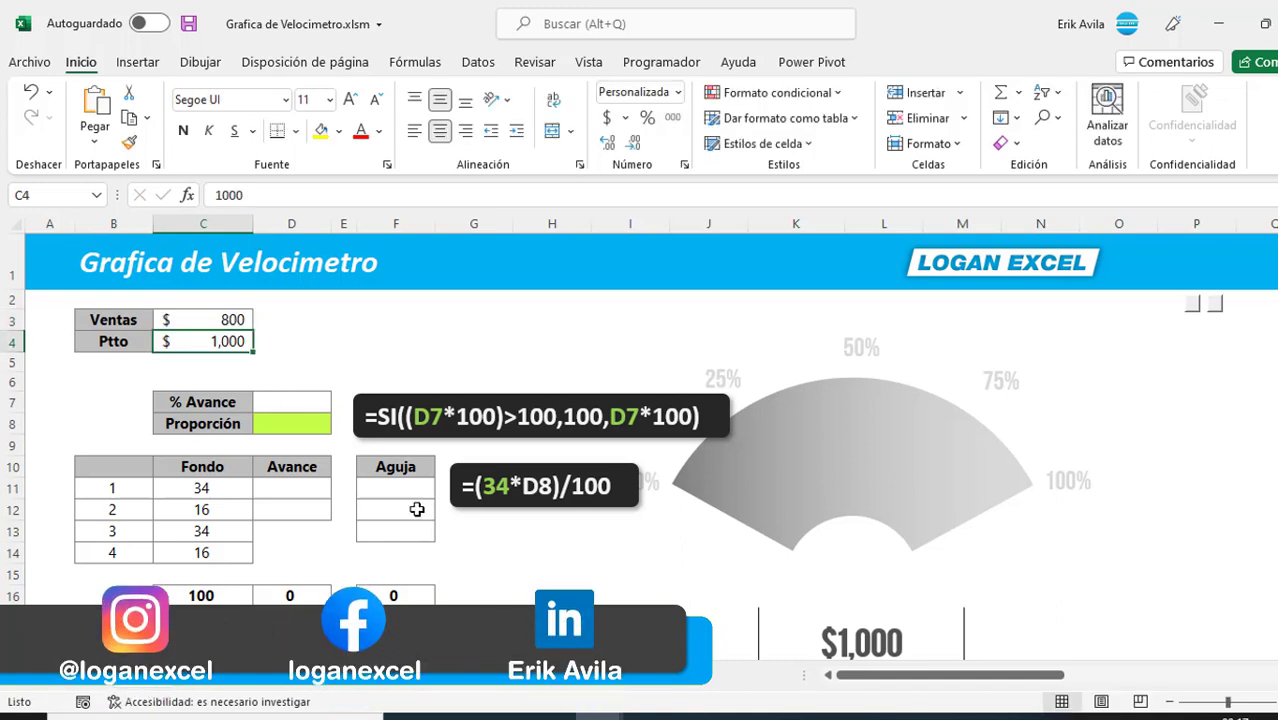
click(224, 322)
click(218, 346)
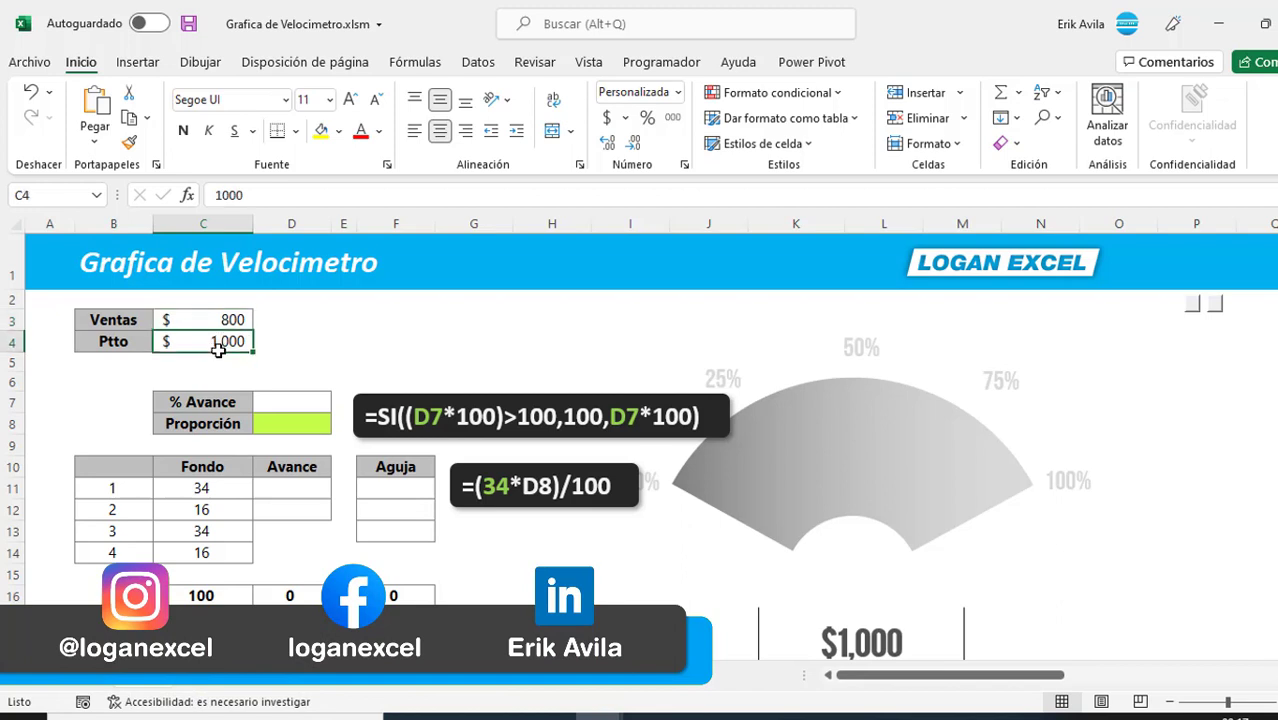
click(298, 403)
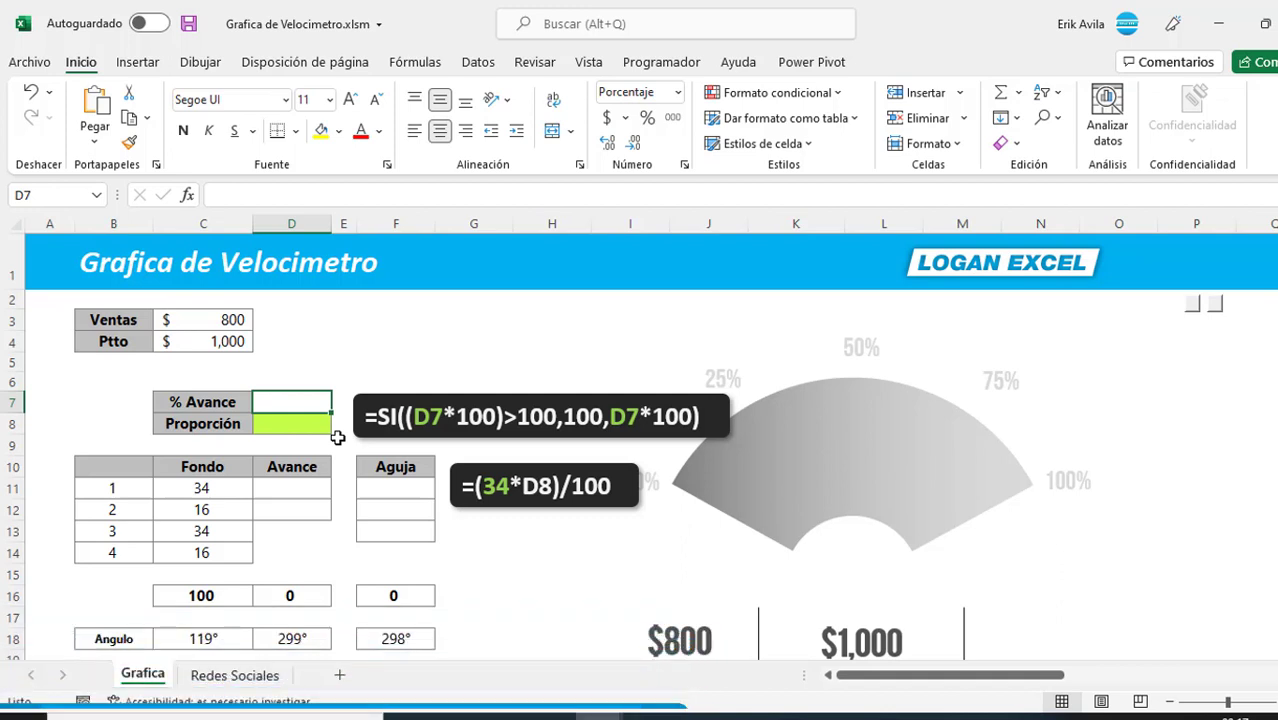
Build the formula =+C3/C4 in D7 so % Avance reads 80.0%.
text(+)
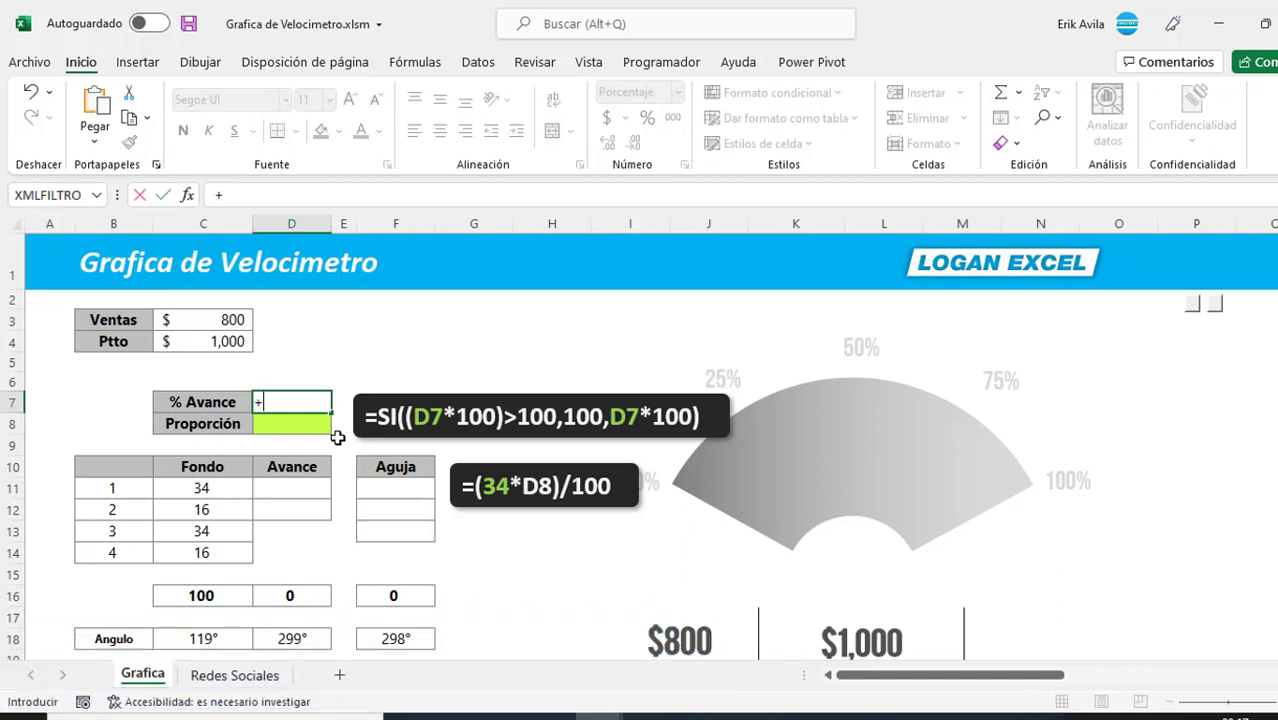
key(Up)
key(Up)
key(Up)
key(Up)
key(Left)
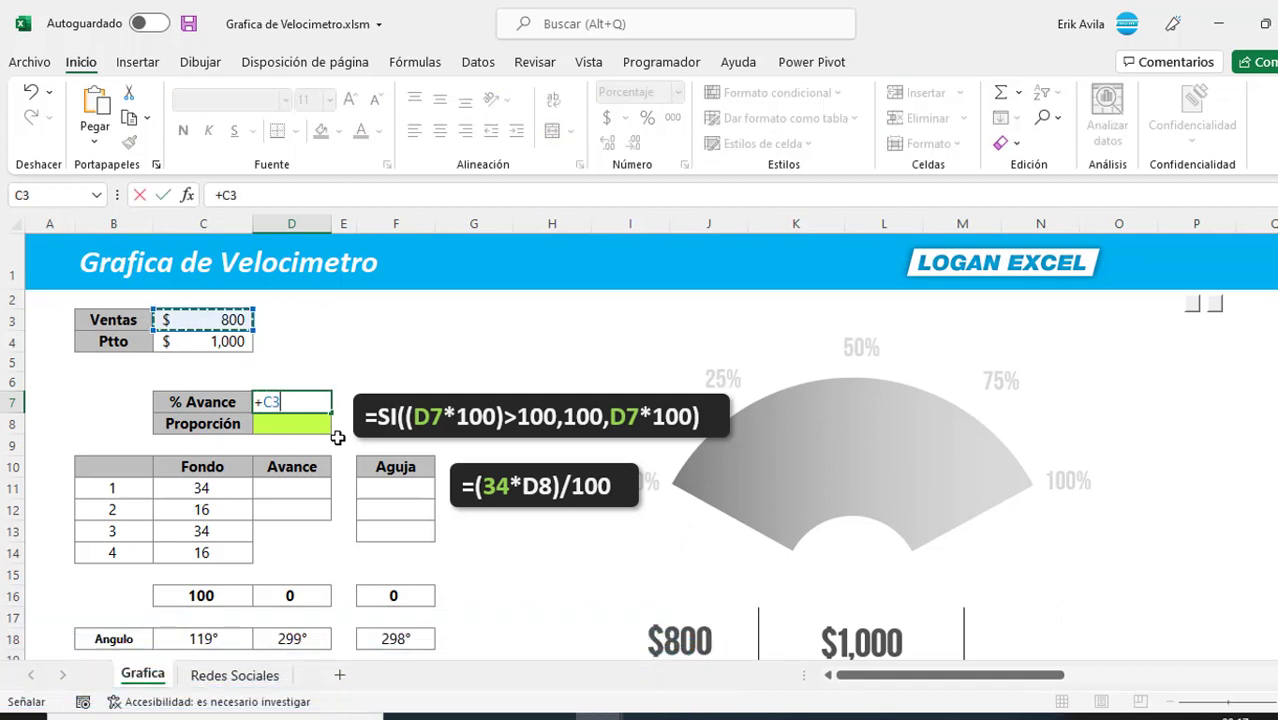
text(/)
key(Up)
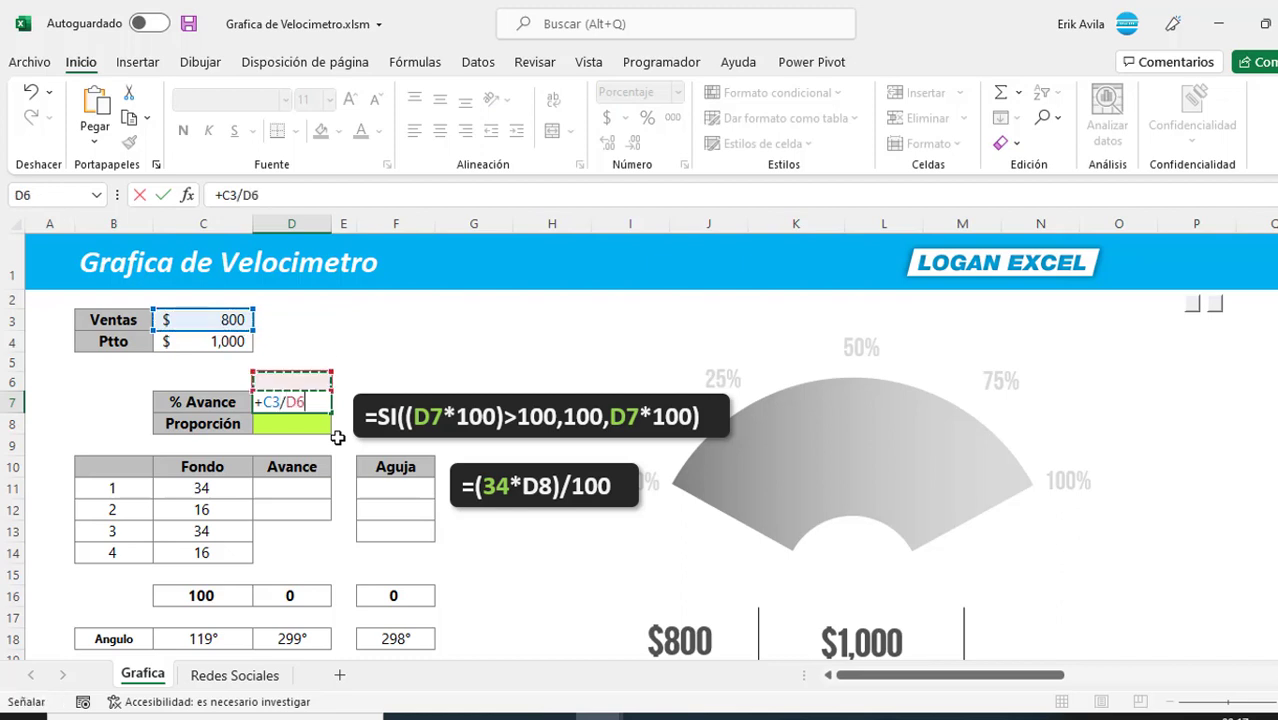
key(Up)
key(Up)
key(Left)
key(Return)
key(Up)
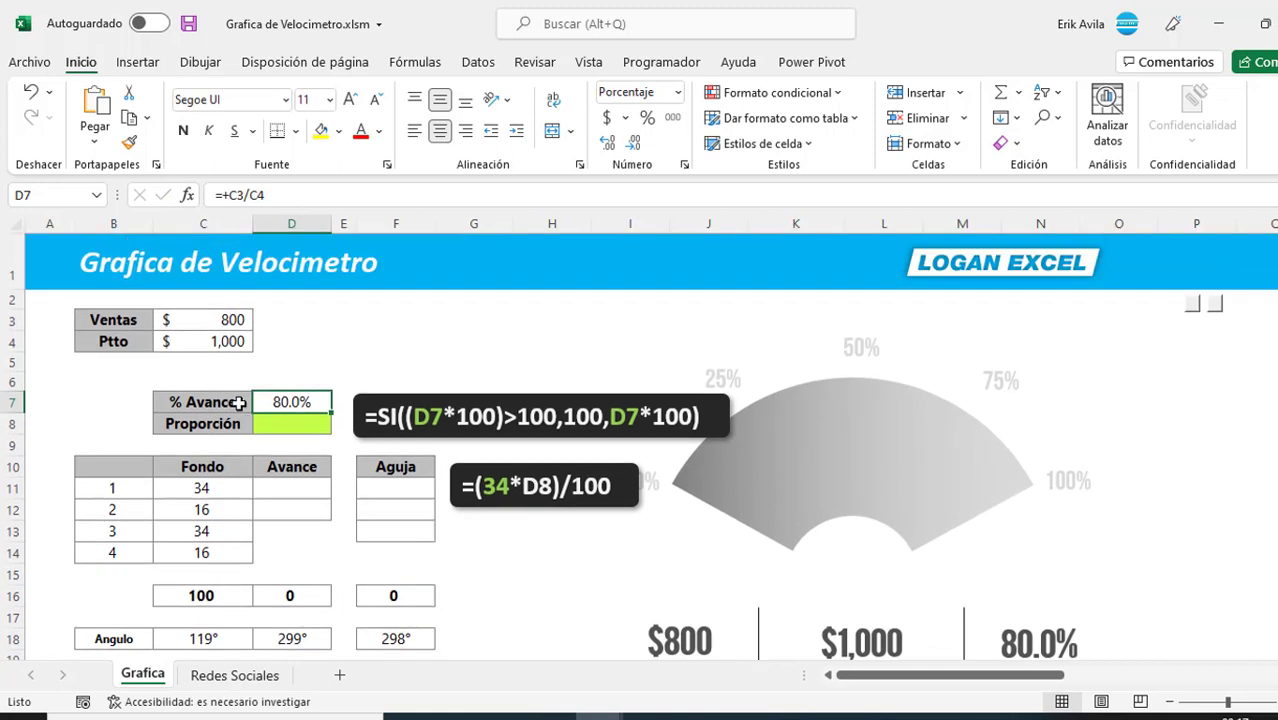
Check the Ptto, % Avance and Ventas values in C4, D7 and C3.
click(222, 343)
click(300, 403)
click(197, 322)
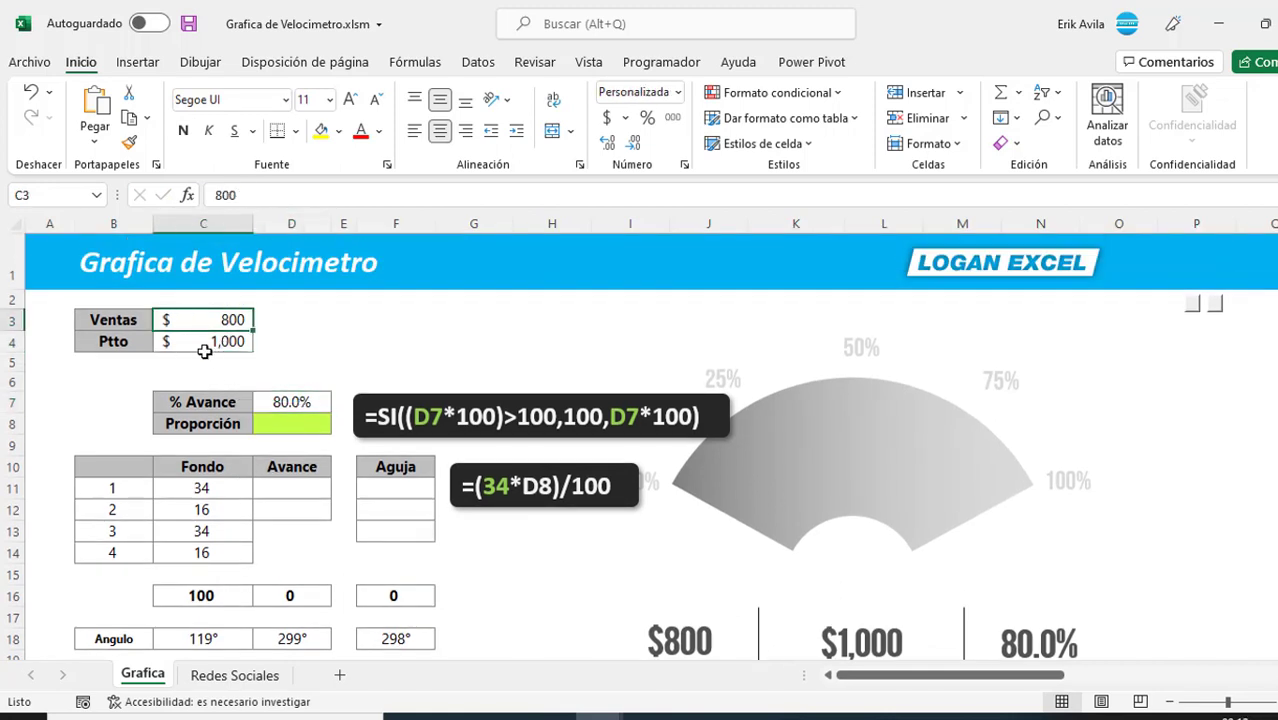
click(286, 426)
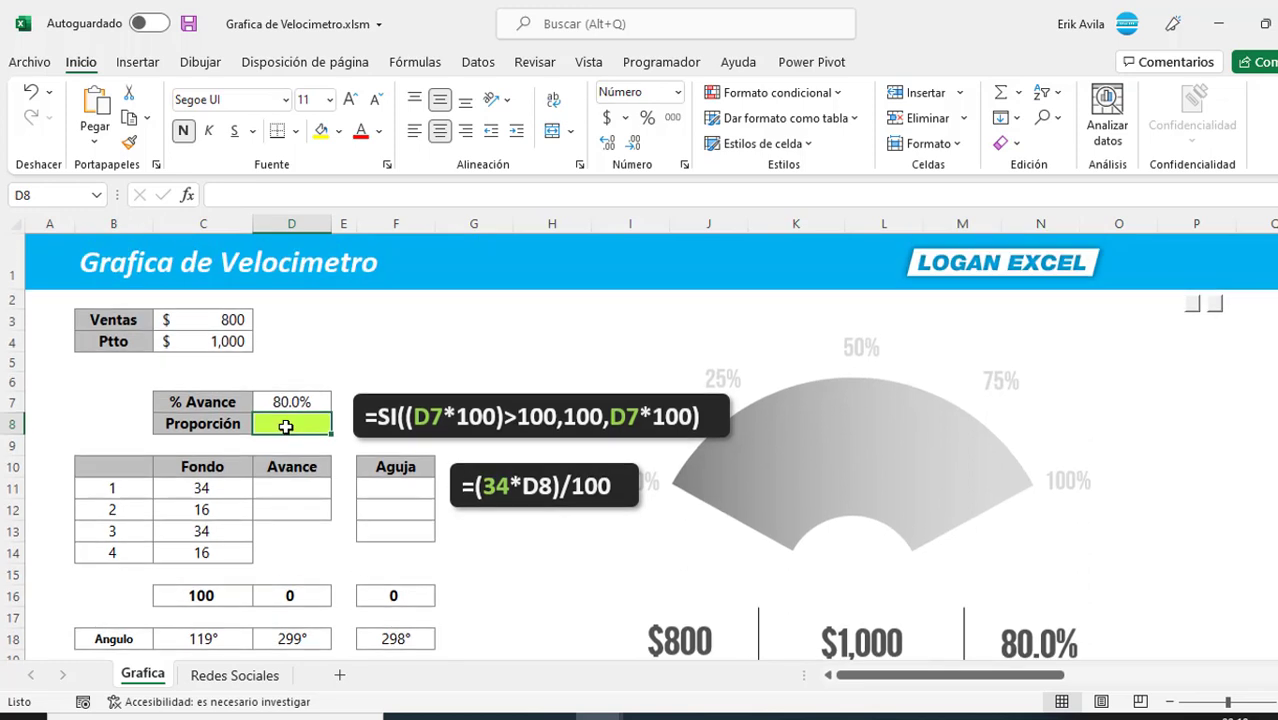
click(229, 530)
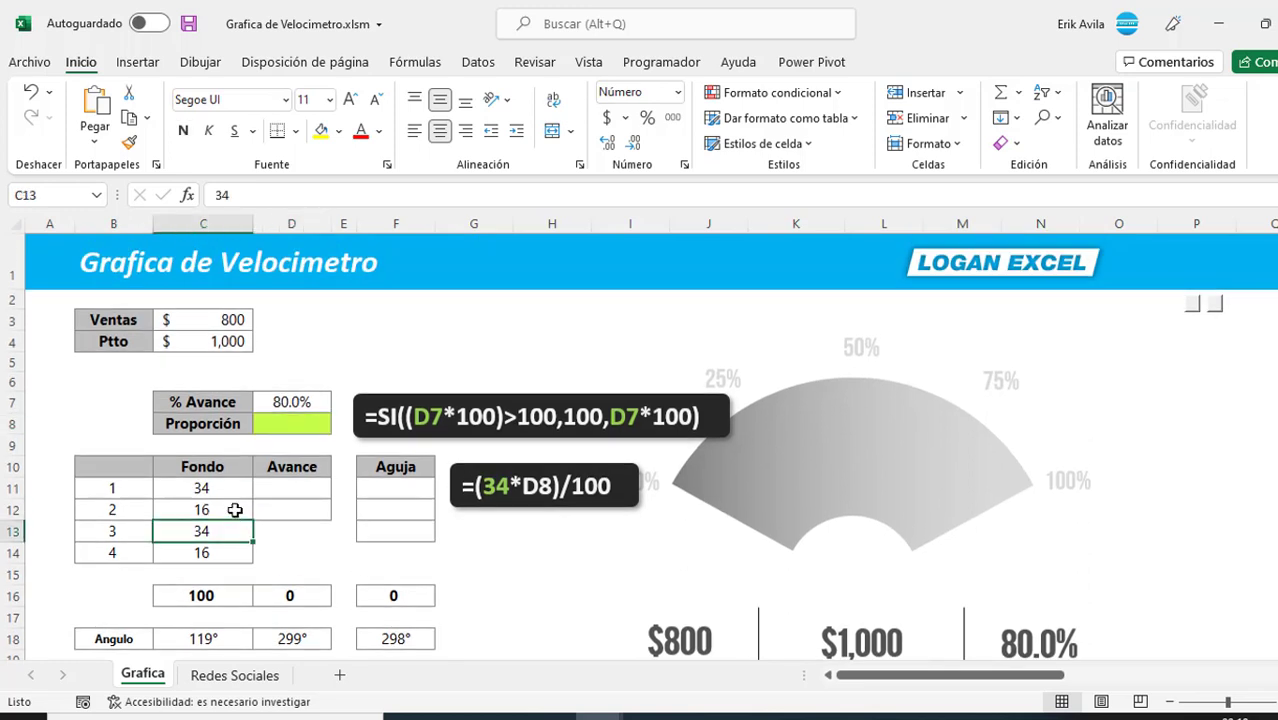
scroll(229, 500, down, 1)
drag(195, 408, 231, 493)
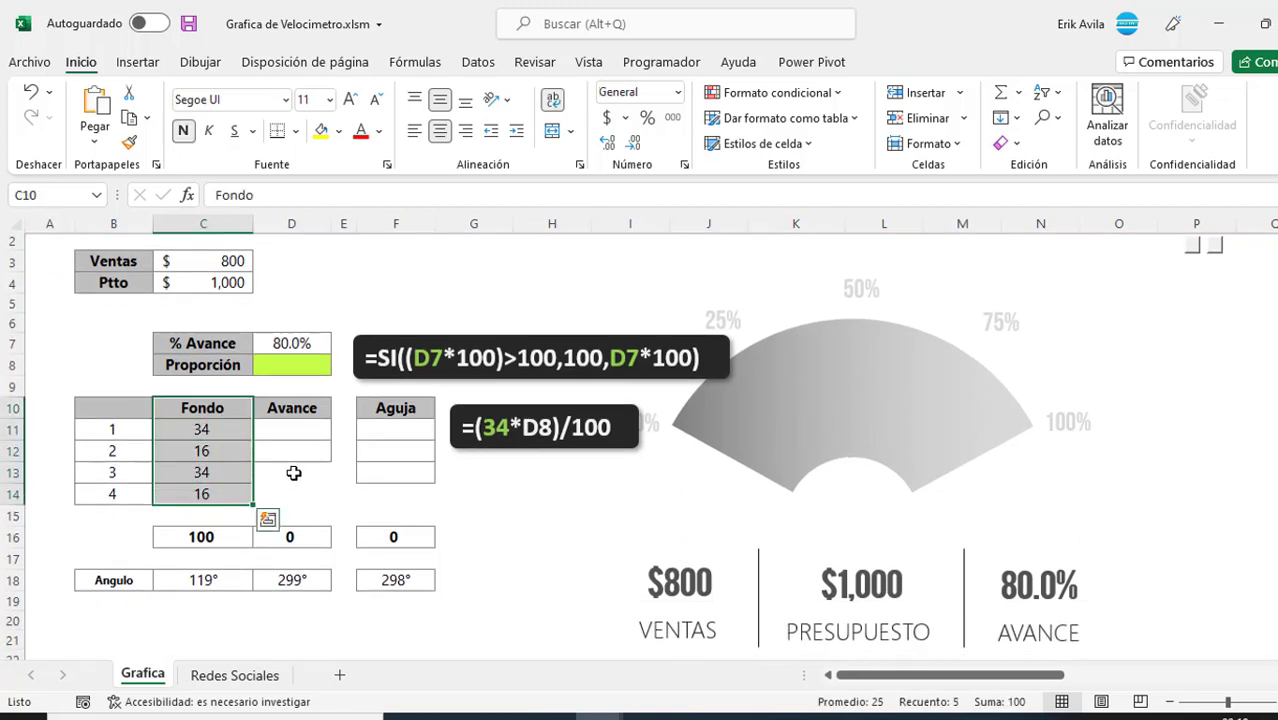
click(313, 437)
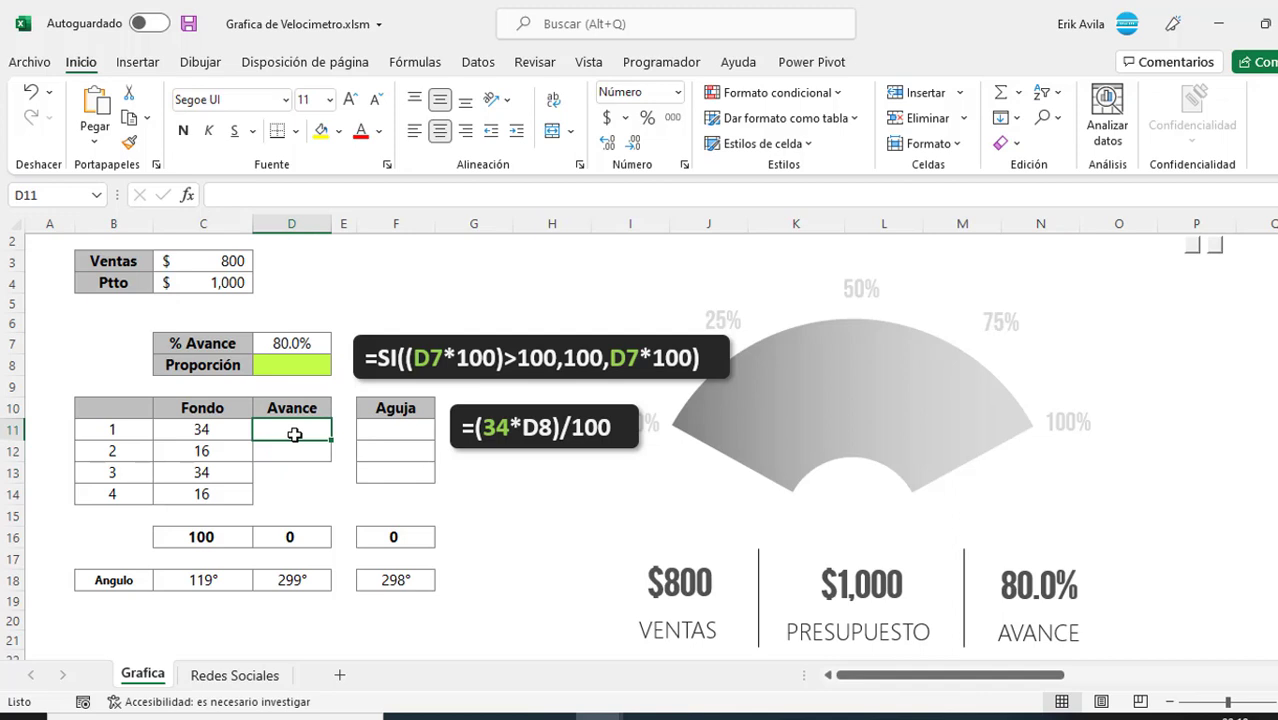
click(281, 472)
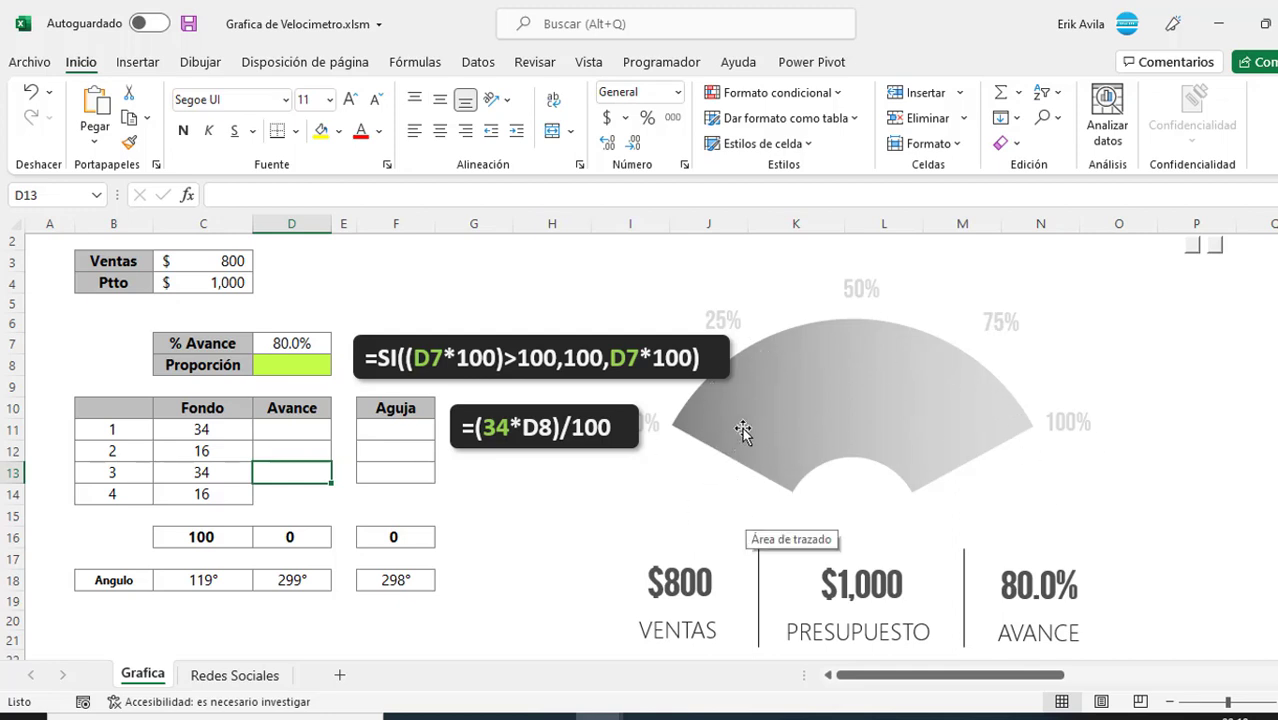
click(813, 396)
click(847, 375)
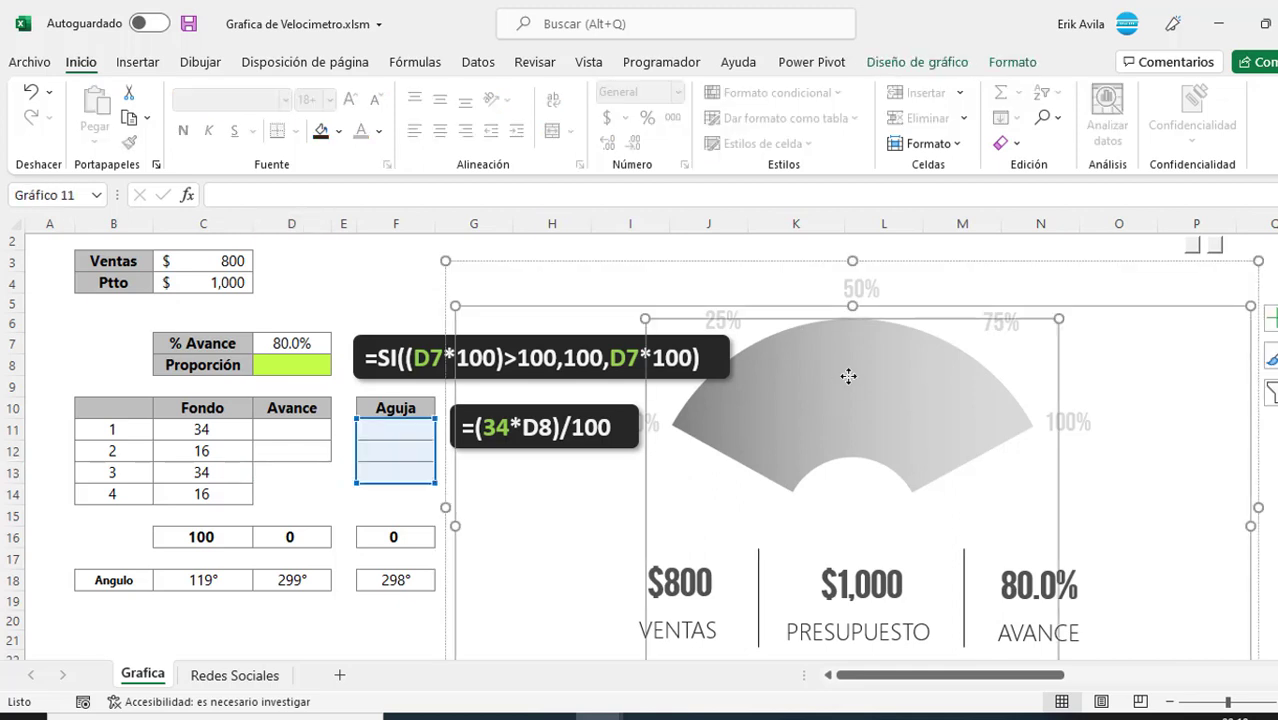
click(270, 435)
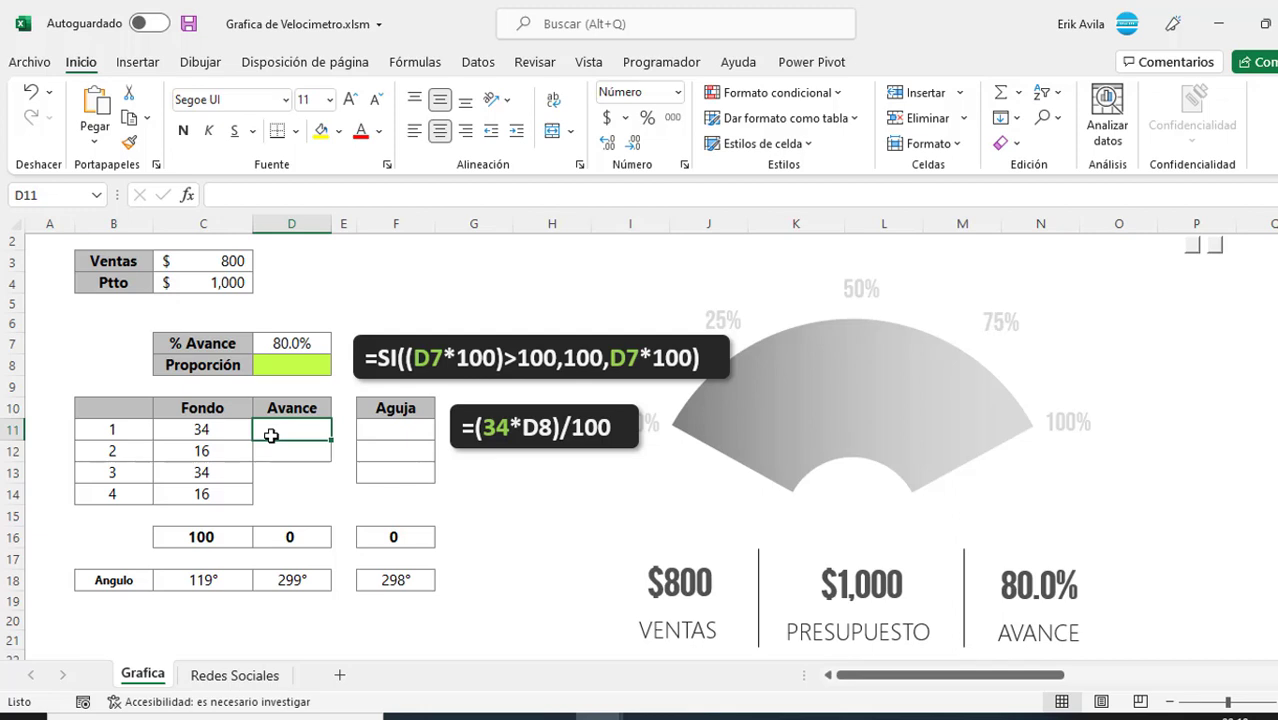
key(Up)
key(Up)
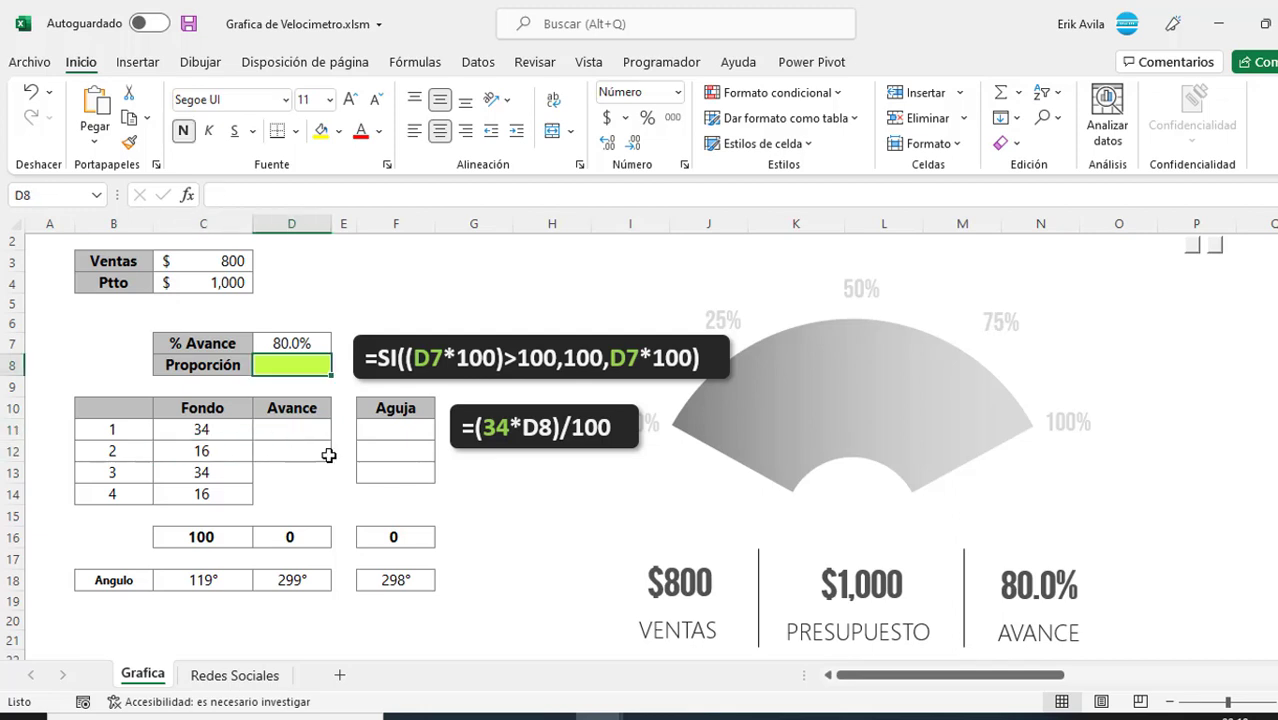
click(418, 348)
Enter =SI((D7*100)>100,100,D7*100) in Proporción D8, returning 80.
click(298, 369)
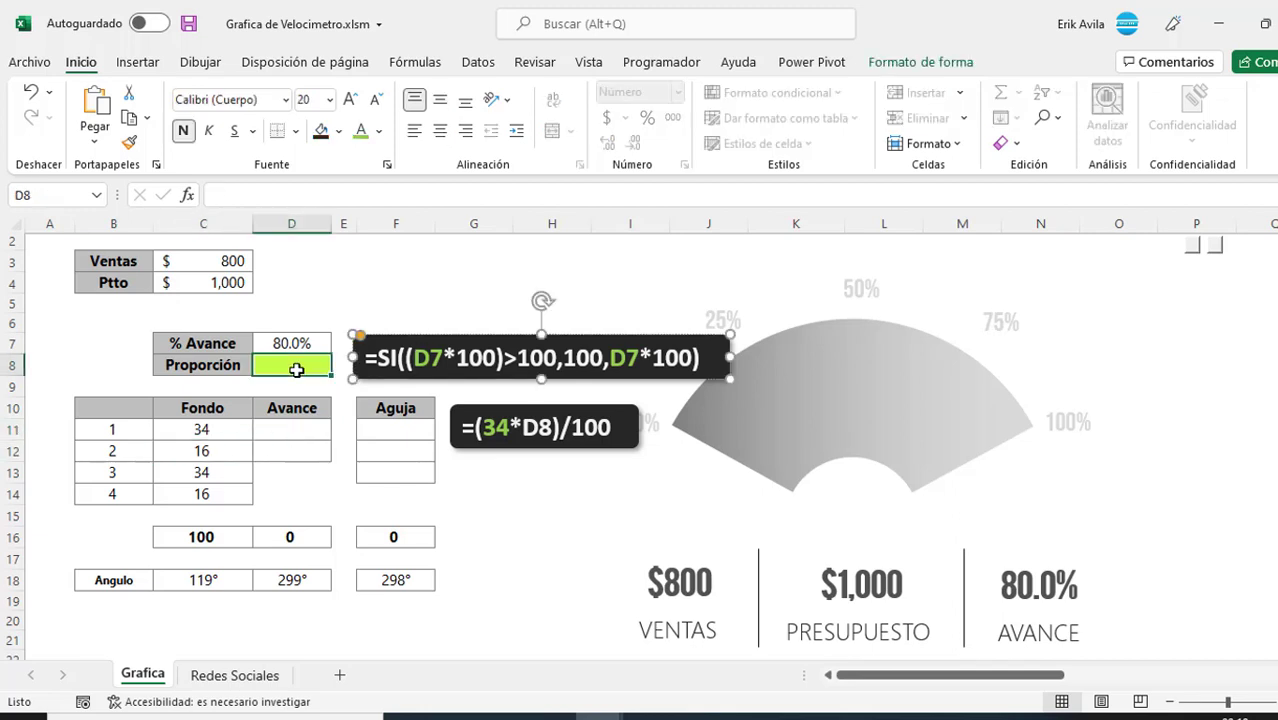
text(=)
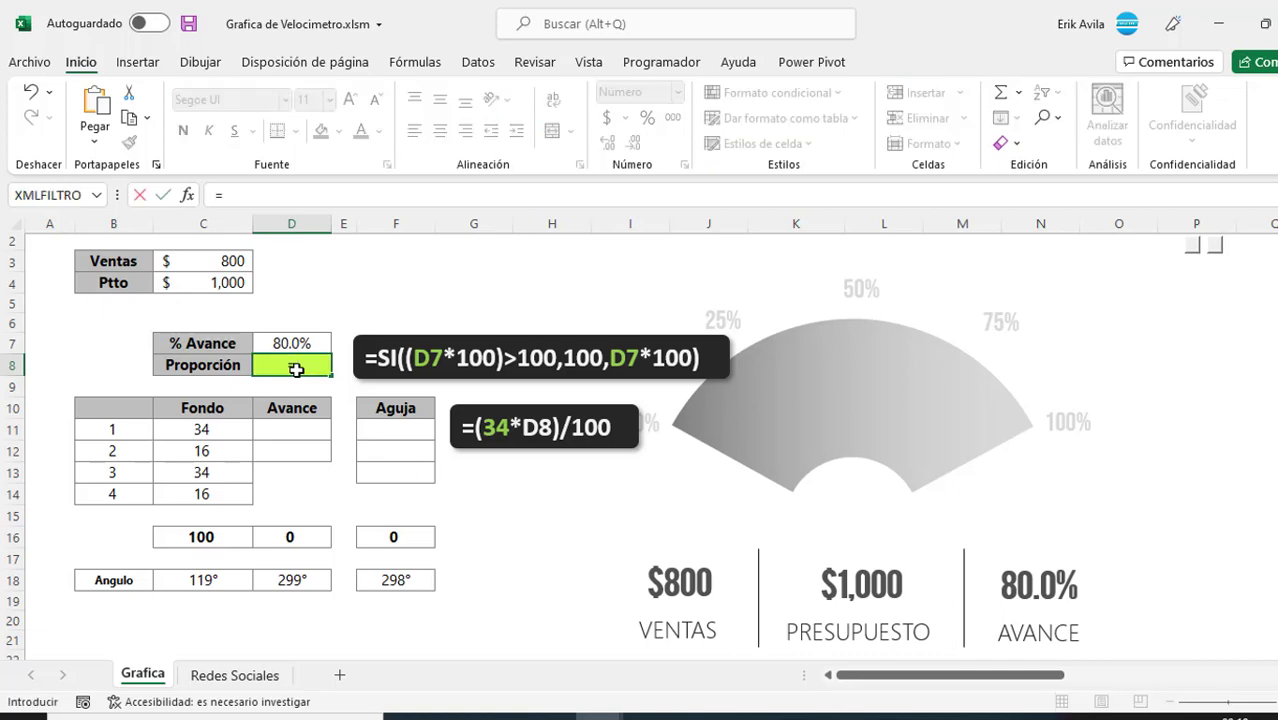
text(si)
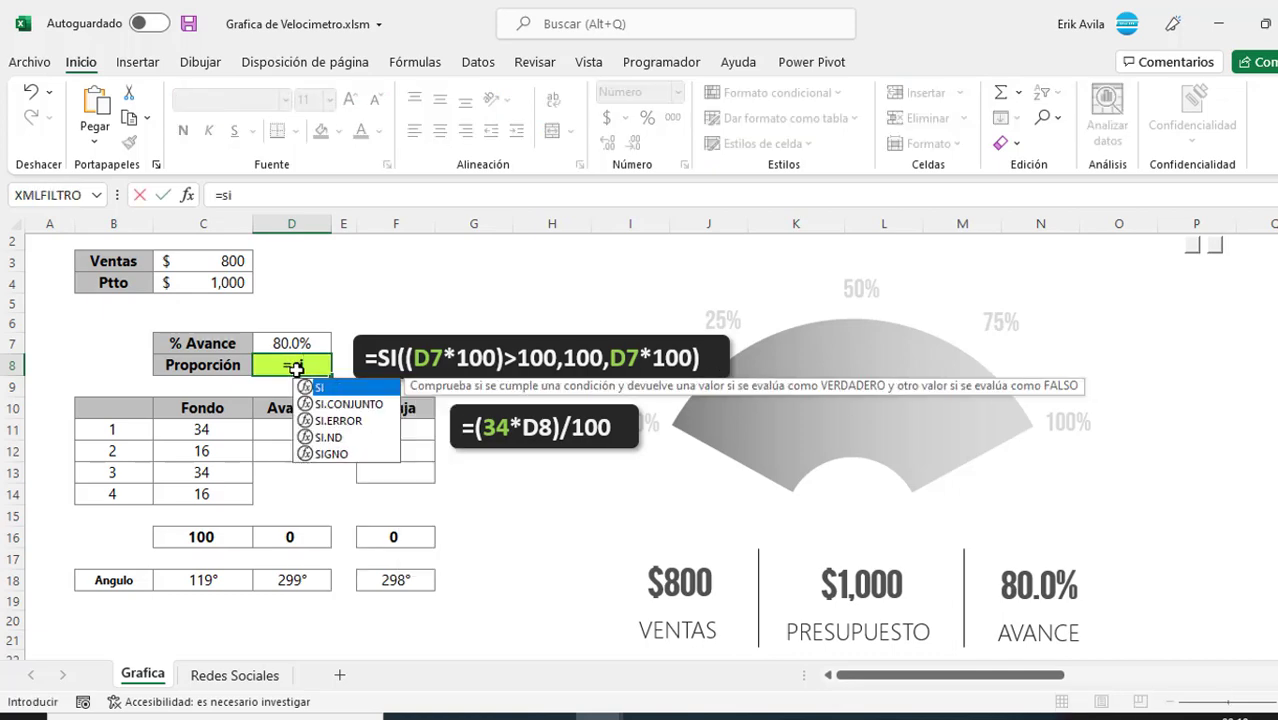
text(()
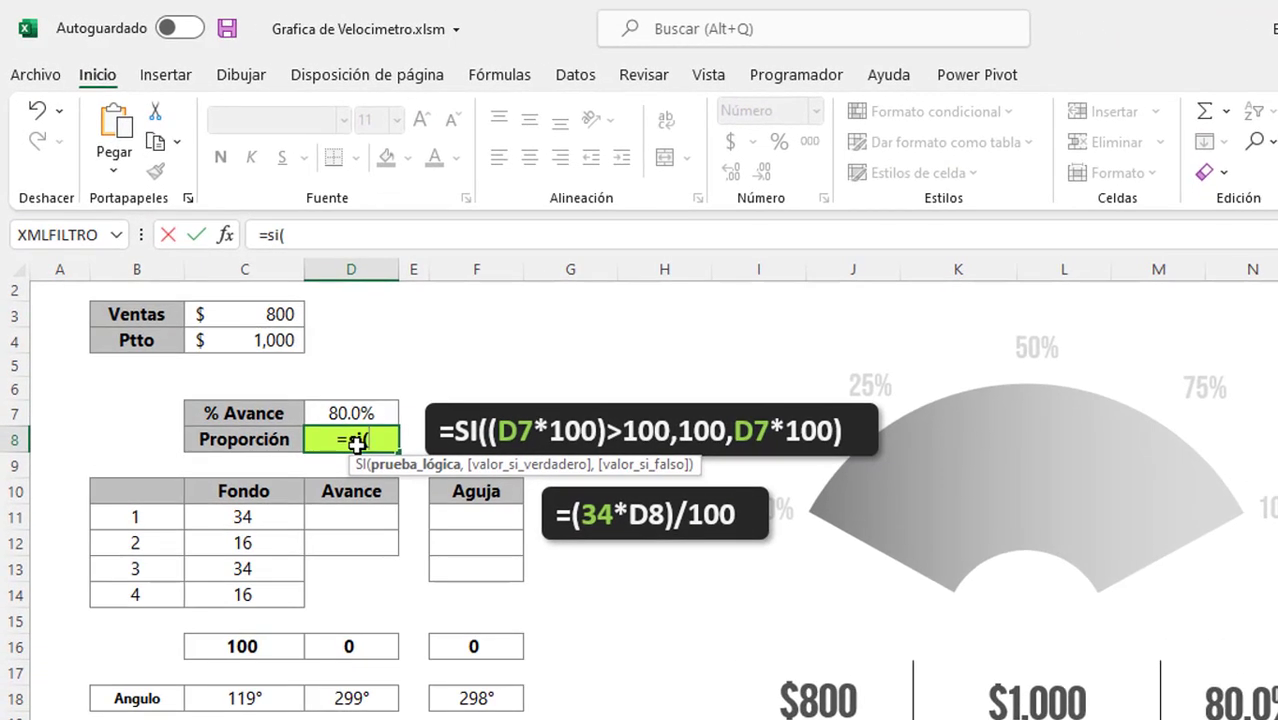
text(()
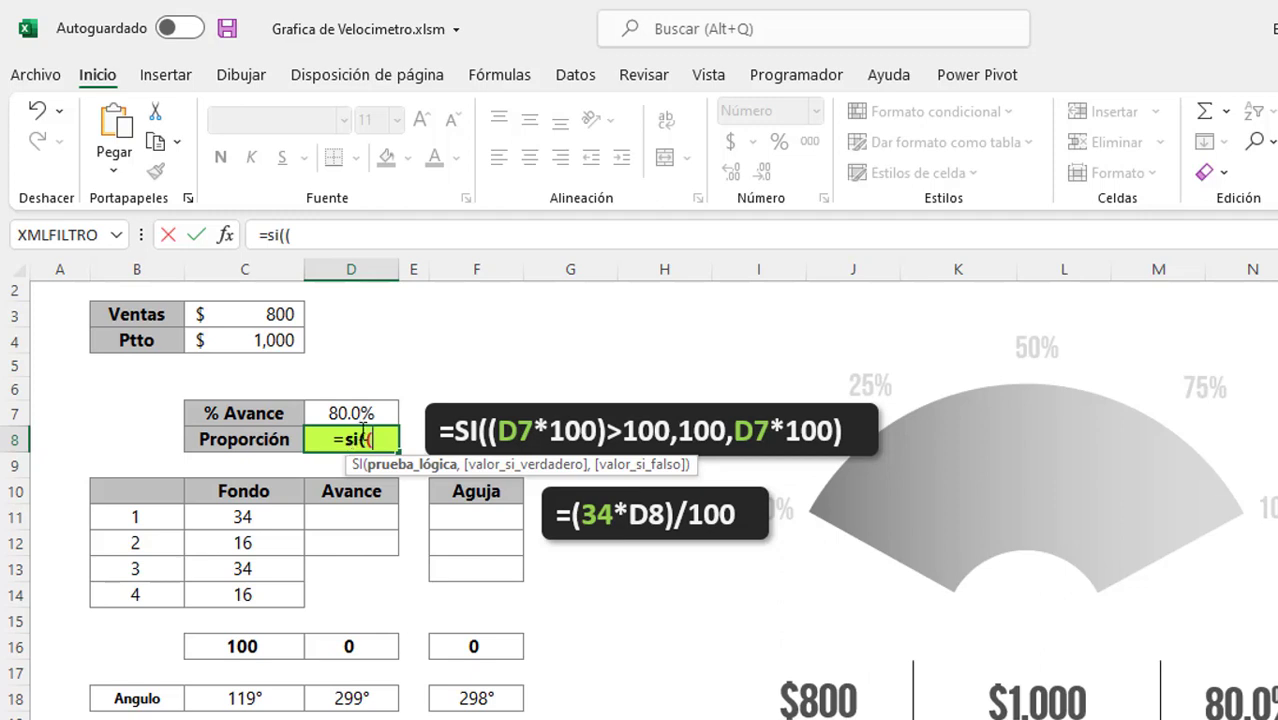
click(350, 412)
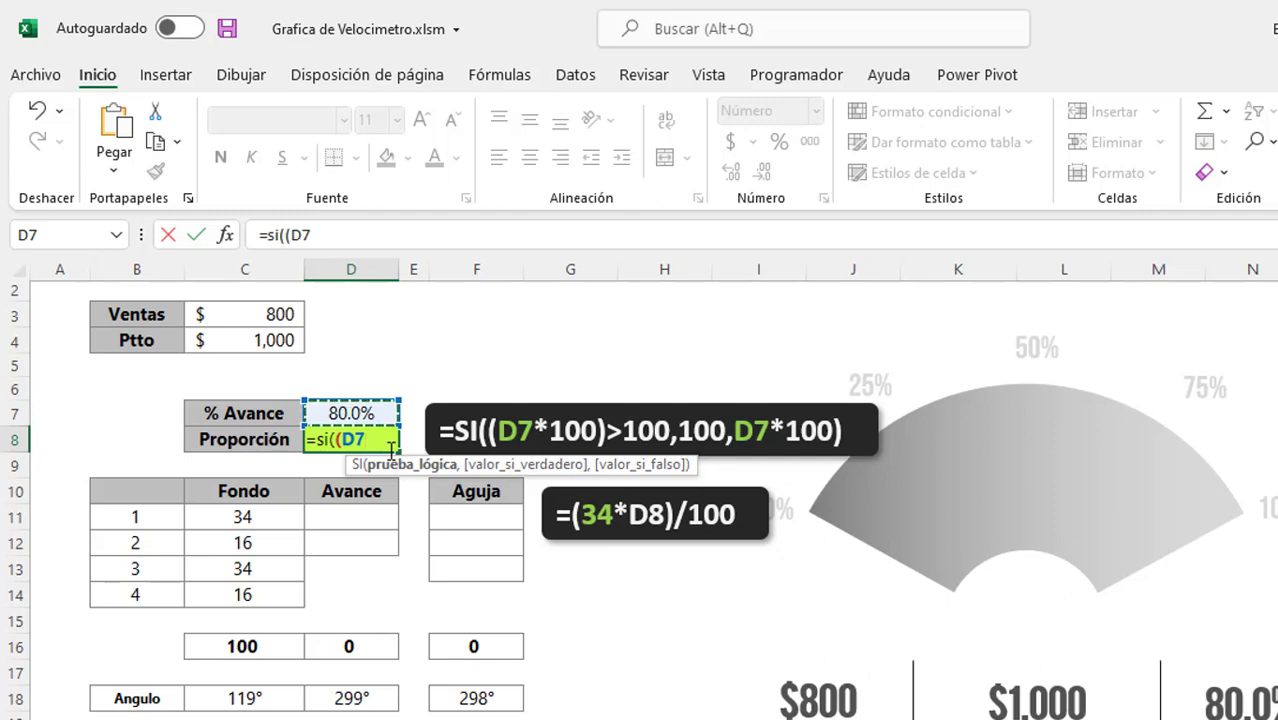
text(*100)>100)
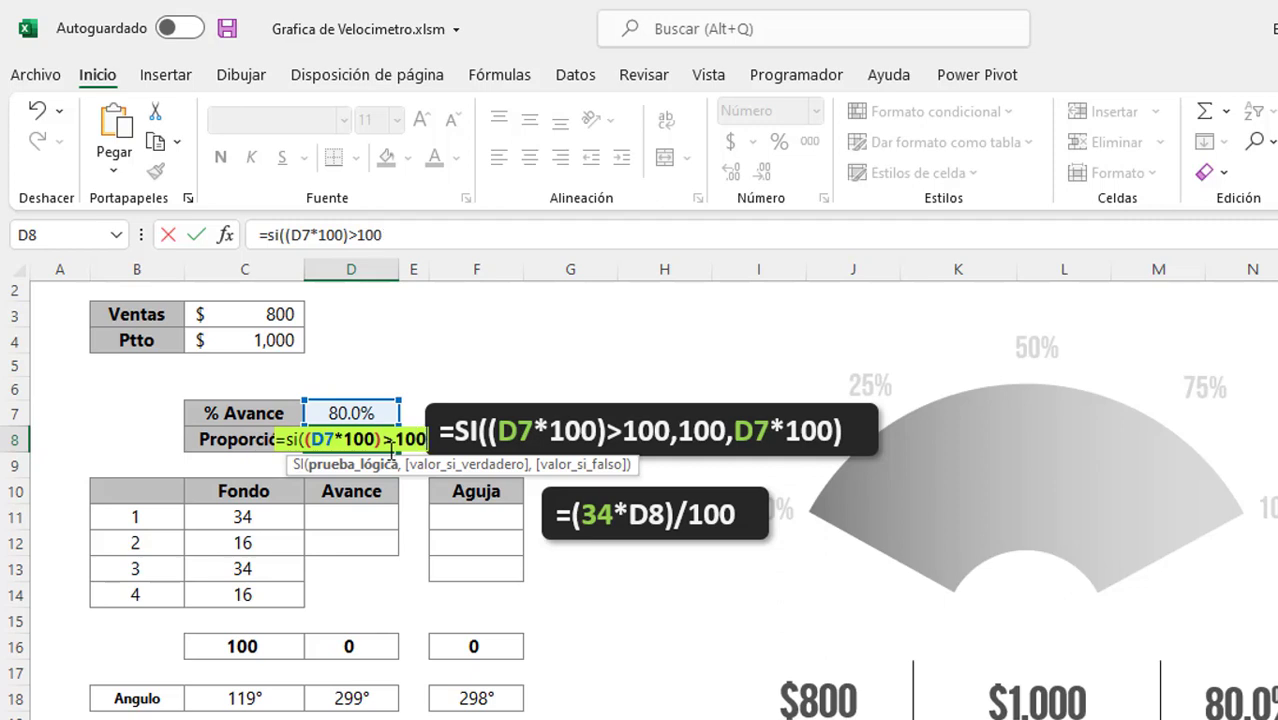
text(,)
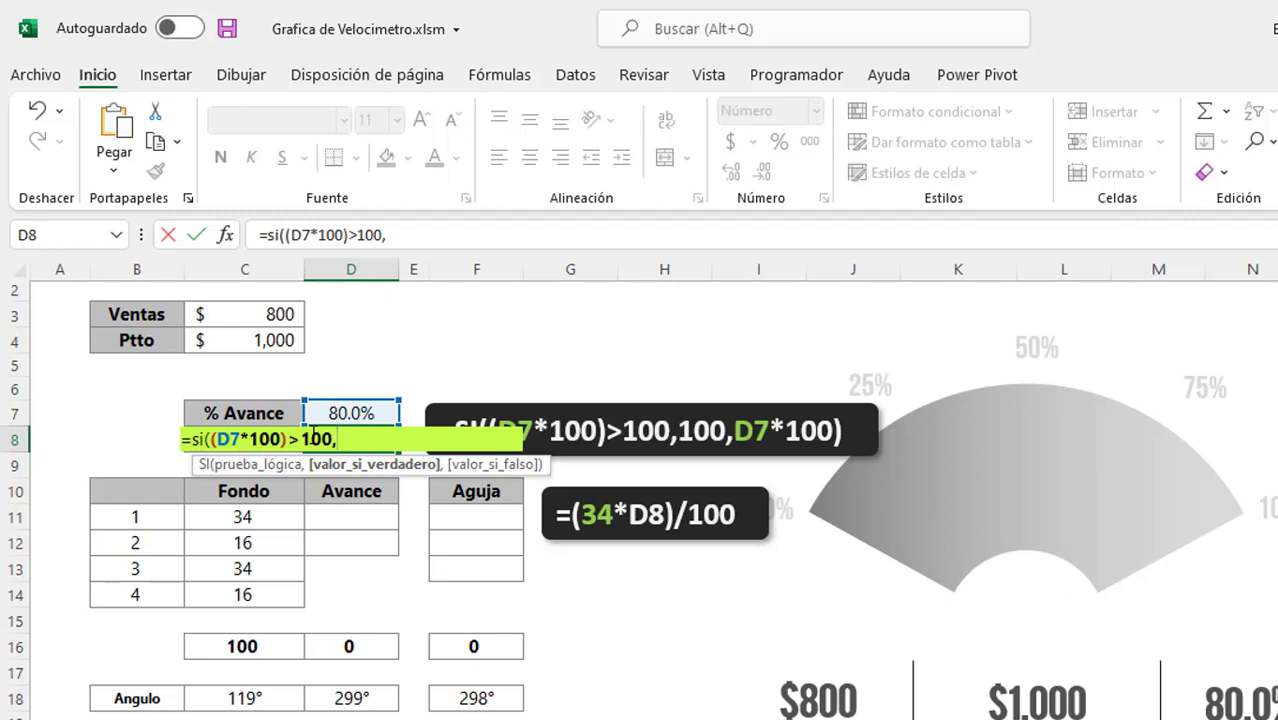
text(100,)
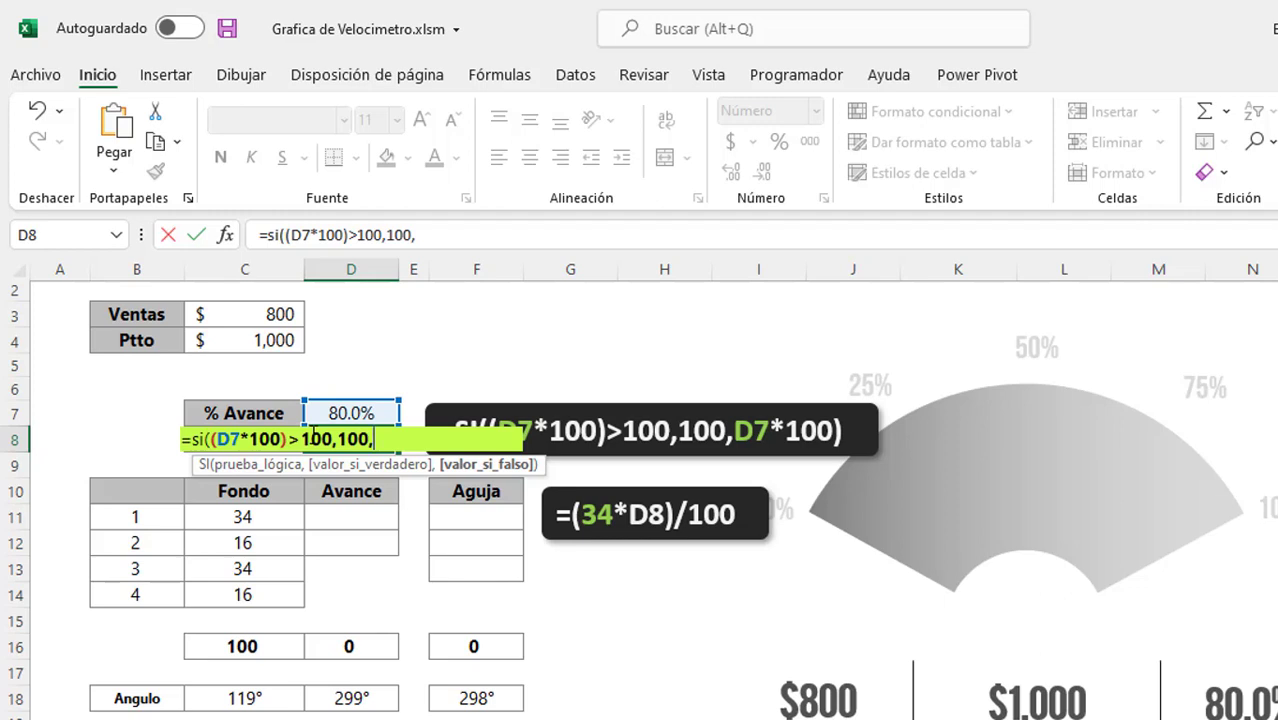
text(d7*100)
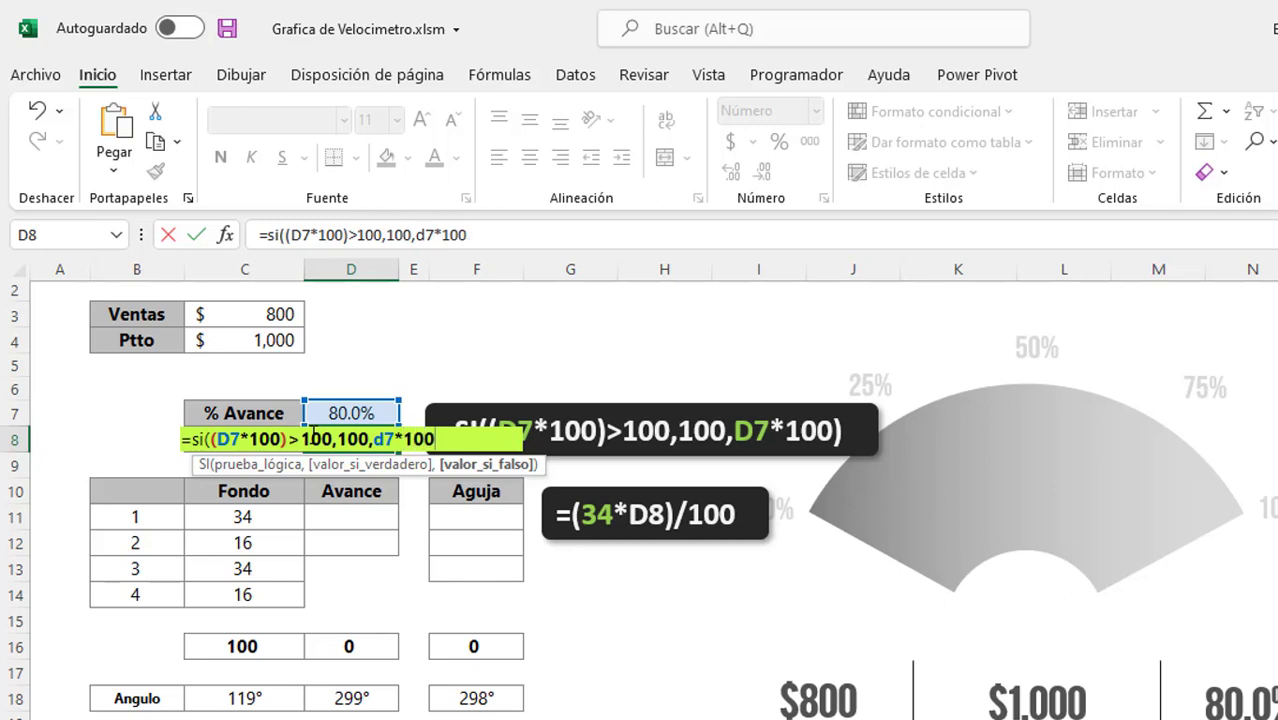
text())
key(ctrl+Return)
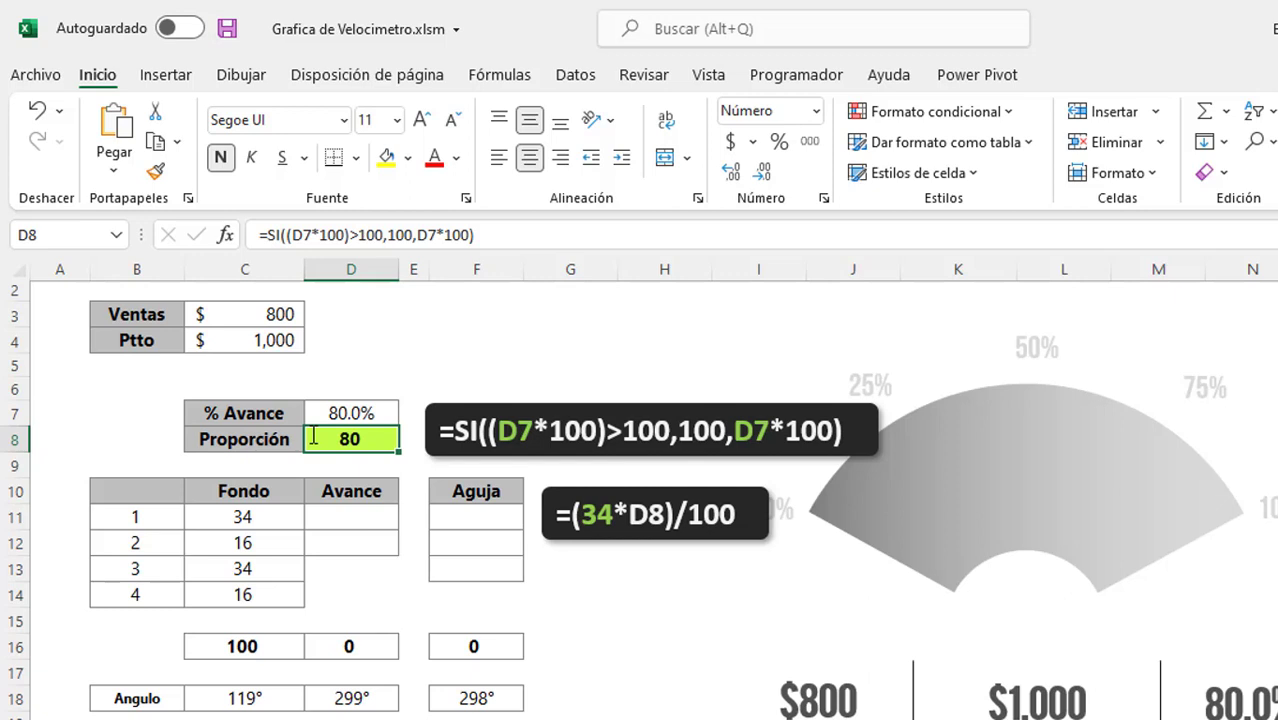
click(272, 318)
text(12)
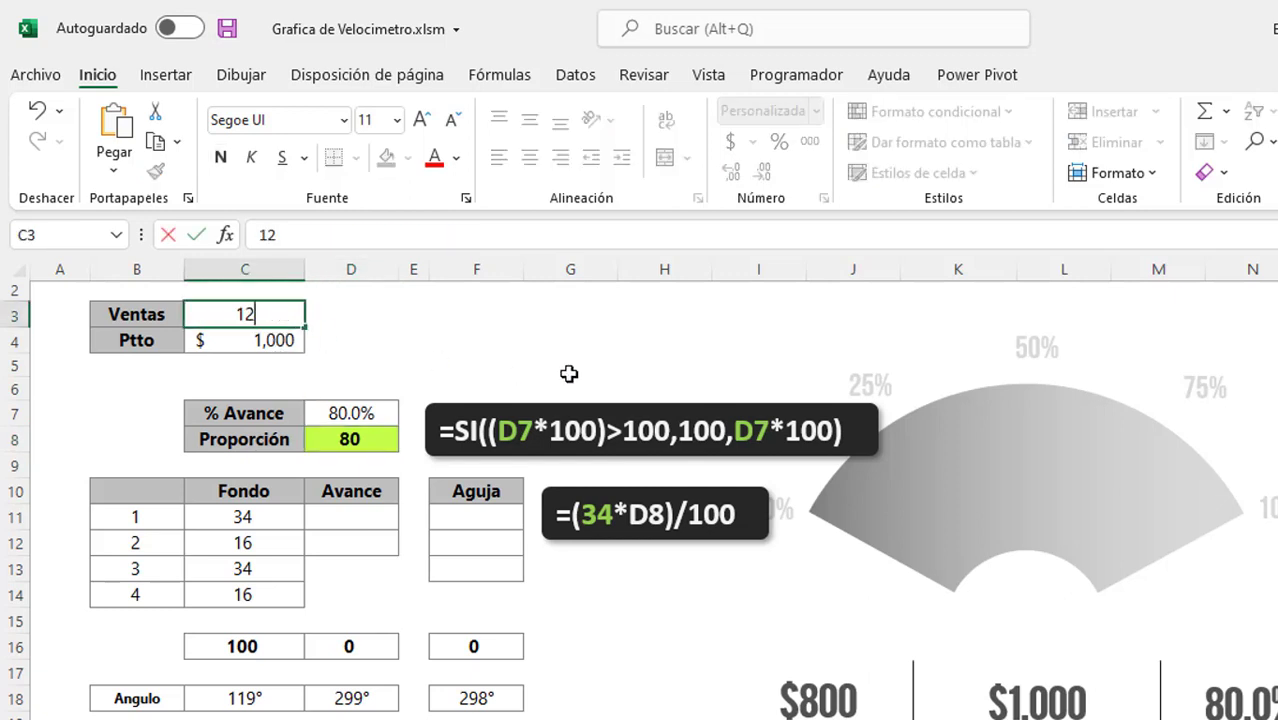
text(00)
key(Return)
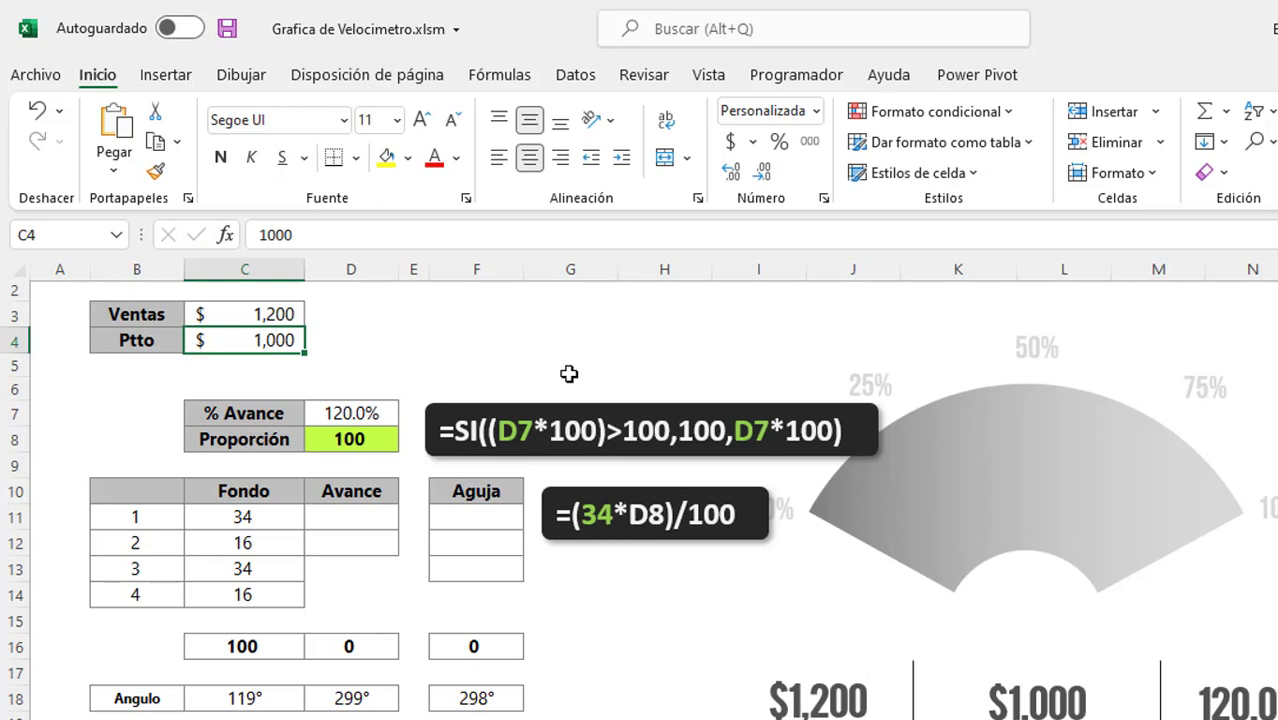
click(335, 442)
click(362, 404)
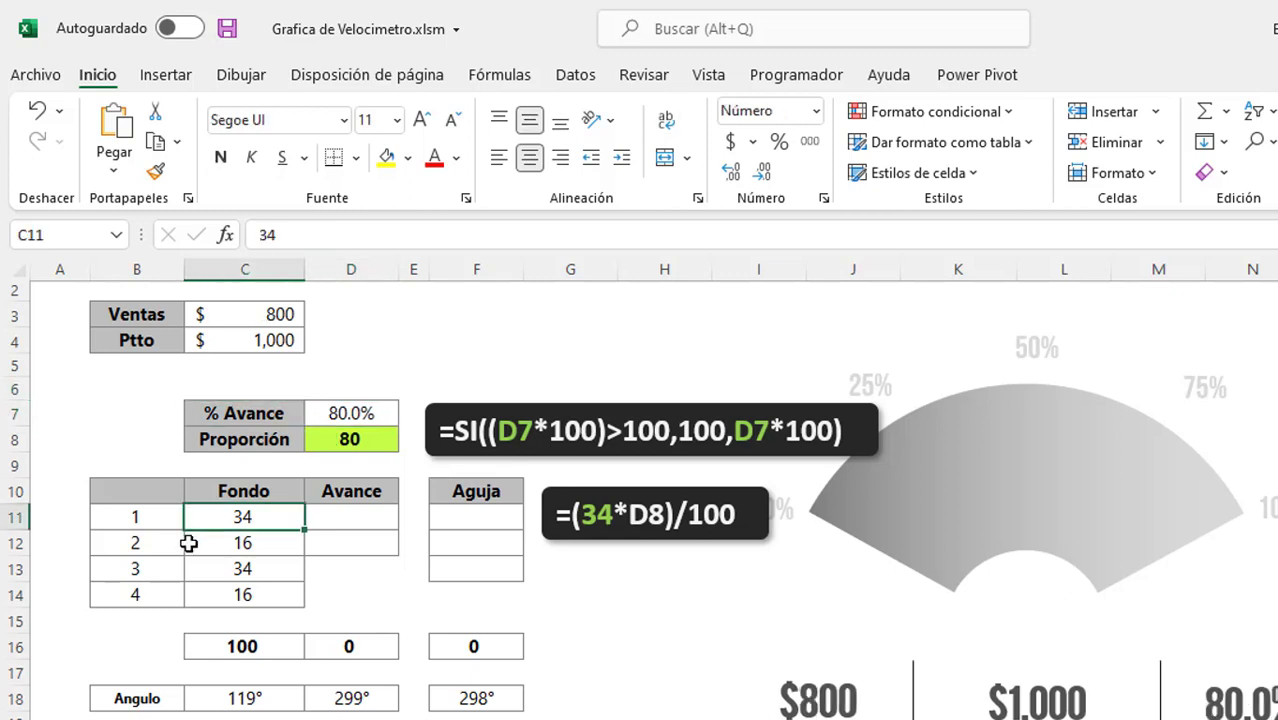
Inspect the four Fondo values 34, 16, 34 and 16 in C11:C14.
click(199, 538)
drag(170, 512, 165, 594)
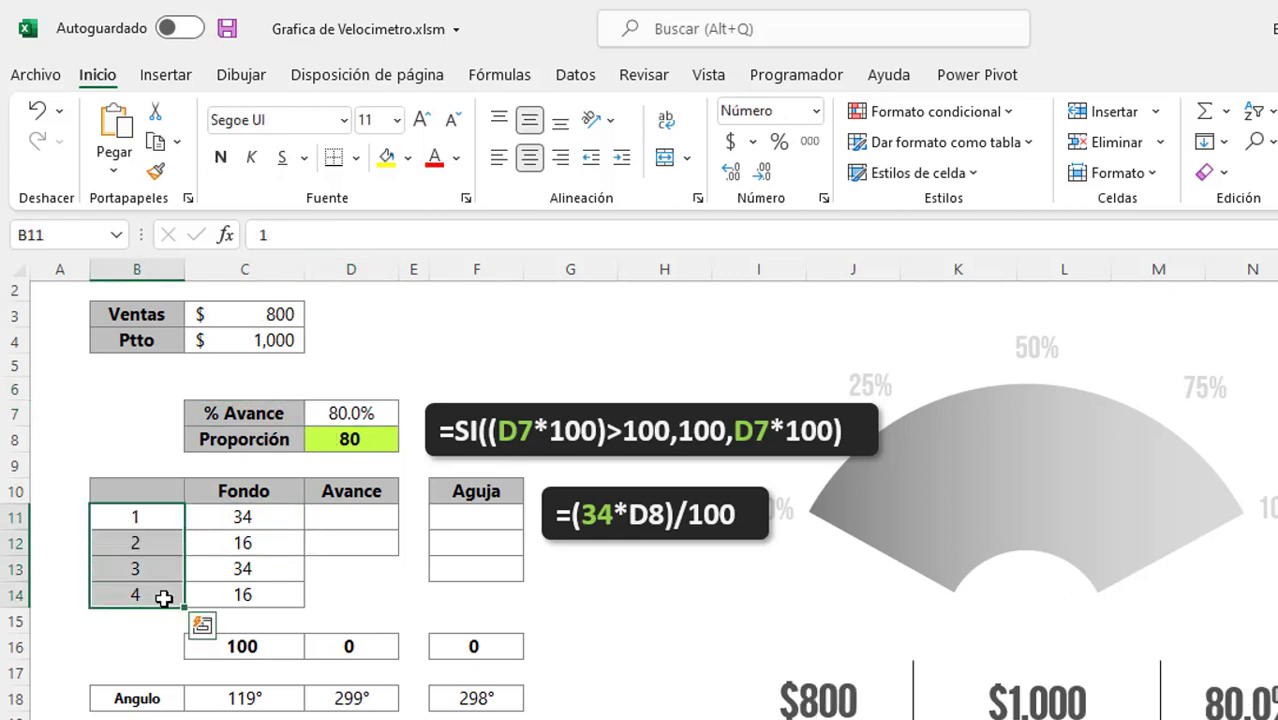
click(253, 495)
drag(259, 527, 255, 594)
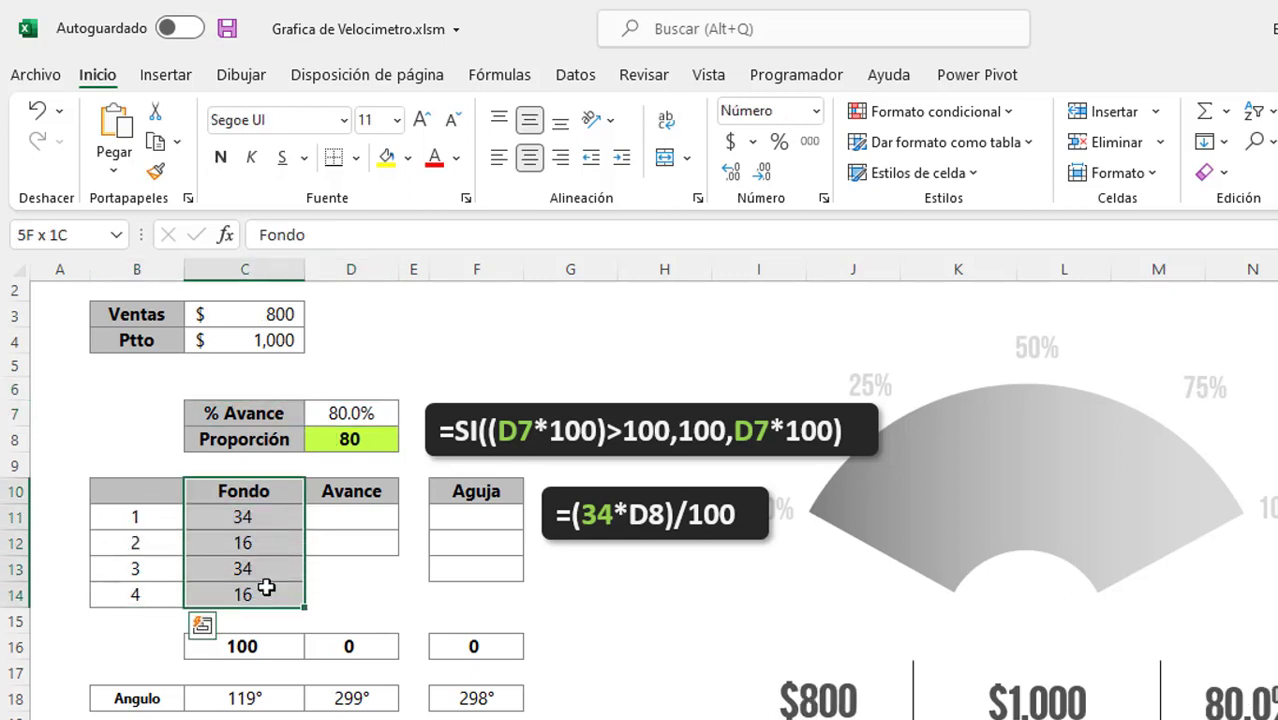
click(267, 527)
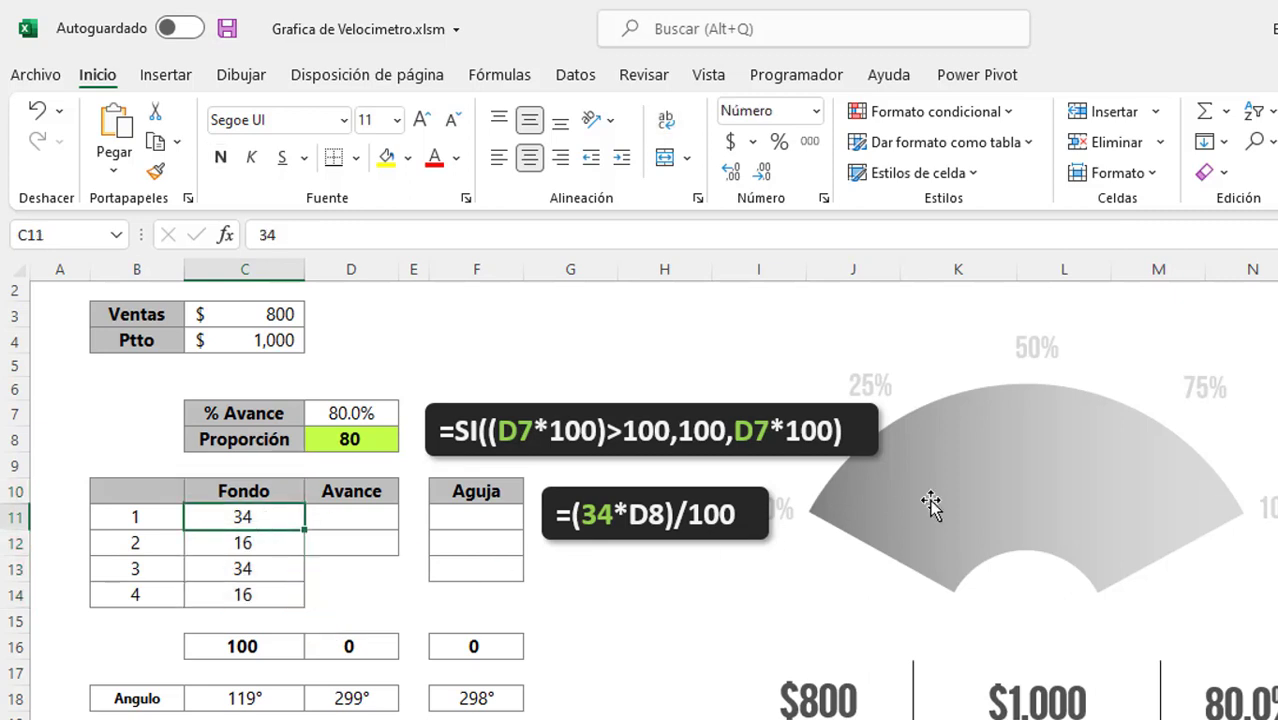
click(247, 570)
click(272, 543)
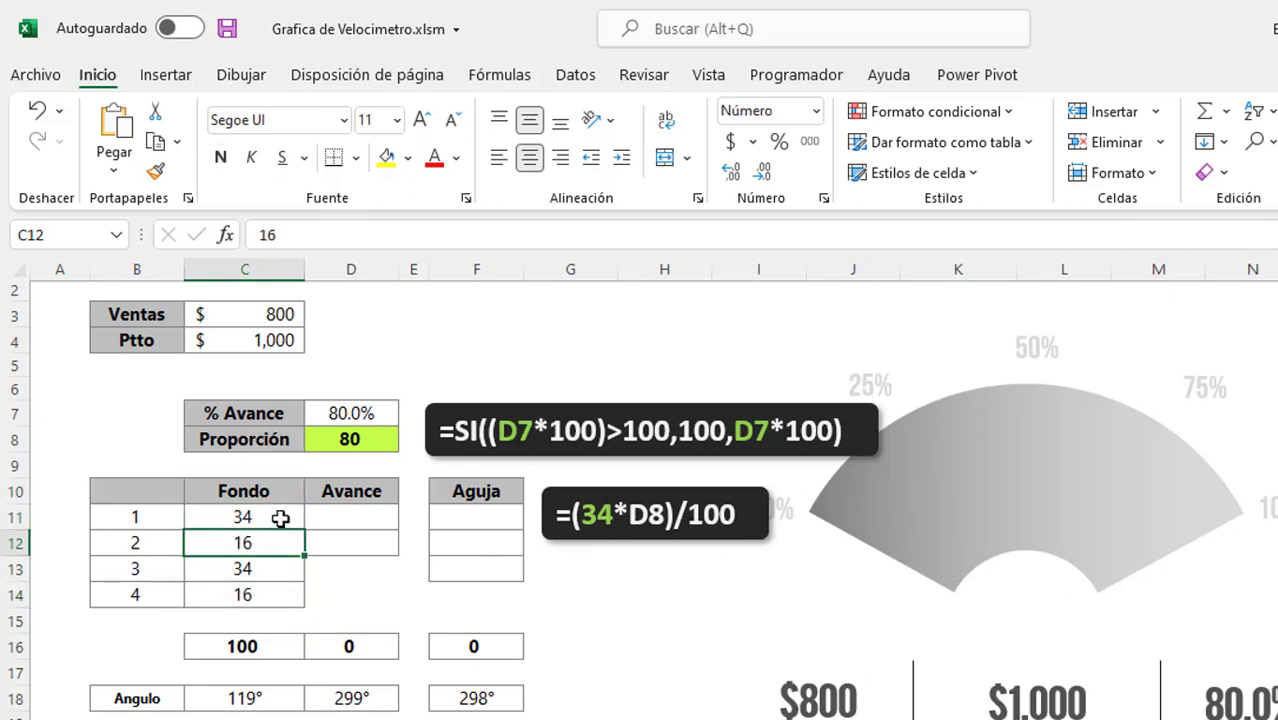
click(280, 517)
click(280, 569)
click(280, 517)
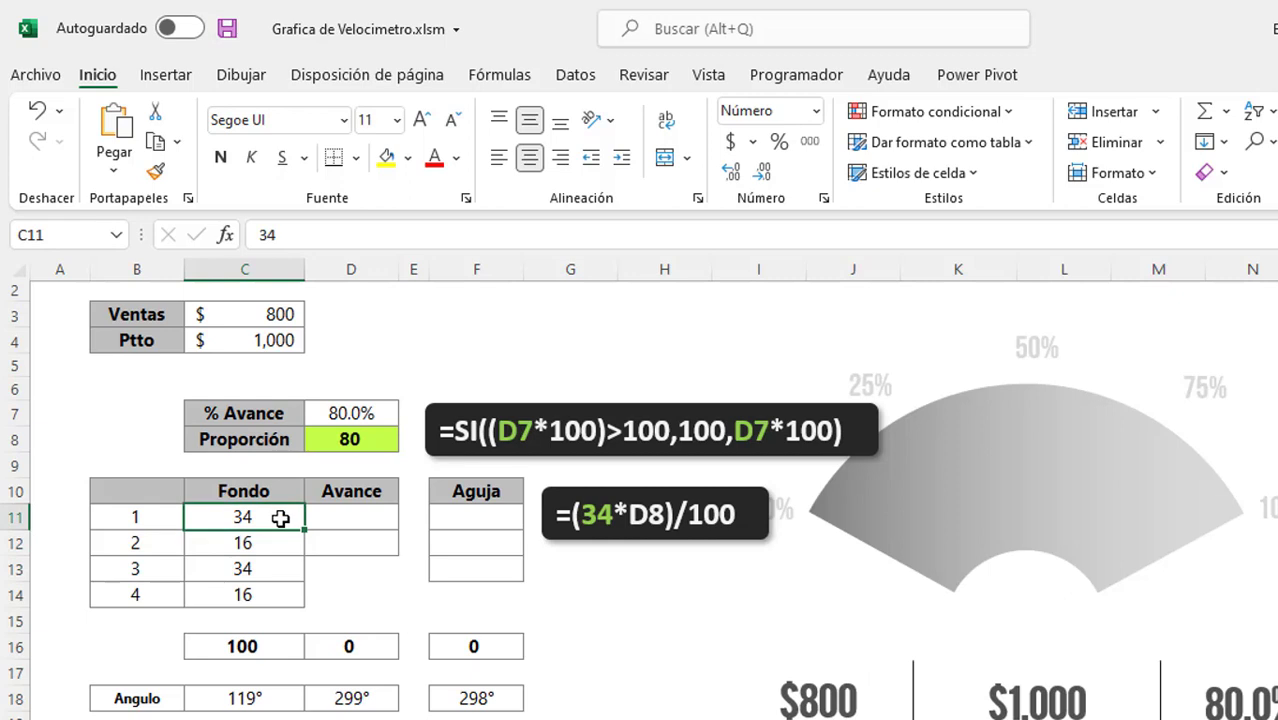
click(271, 543)
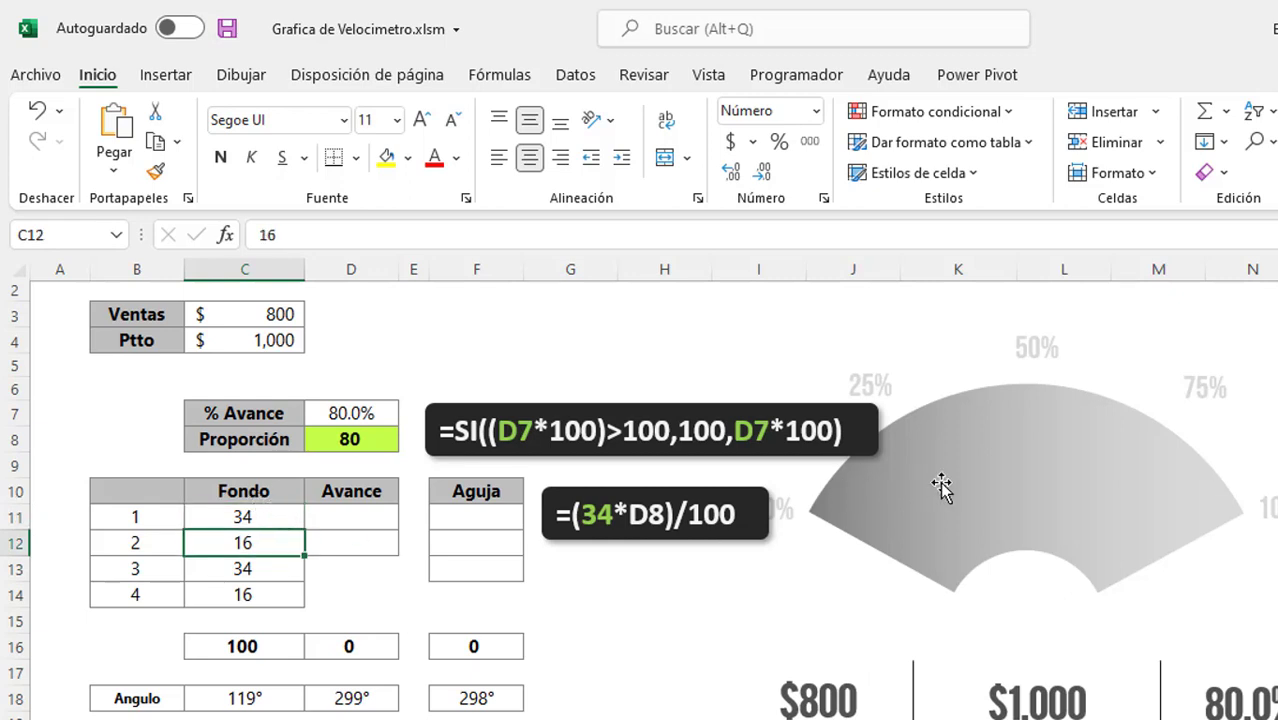
click(340, 566)
click(277, 527)
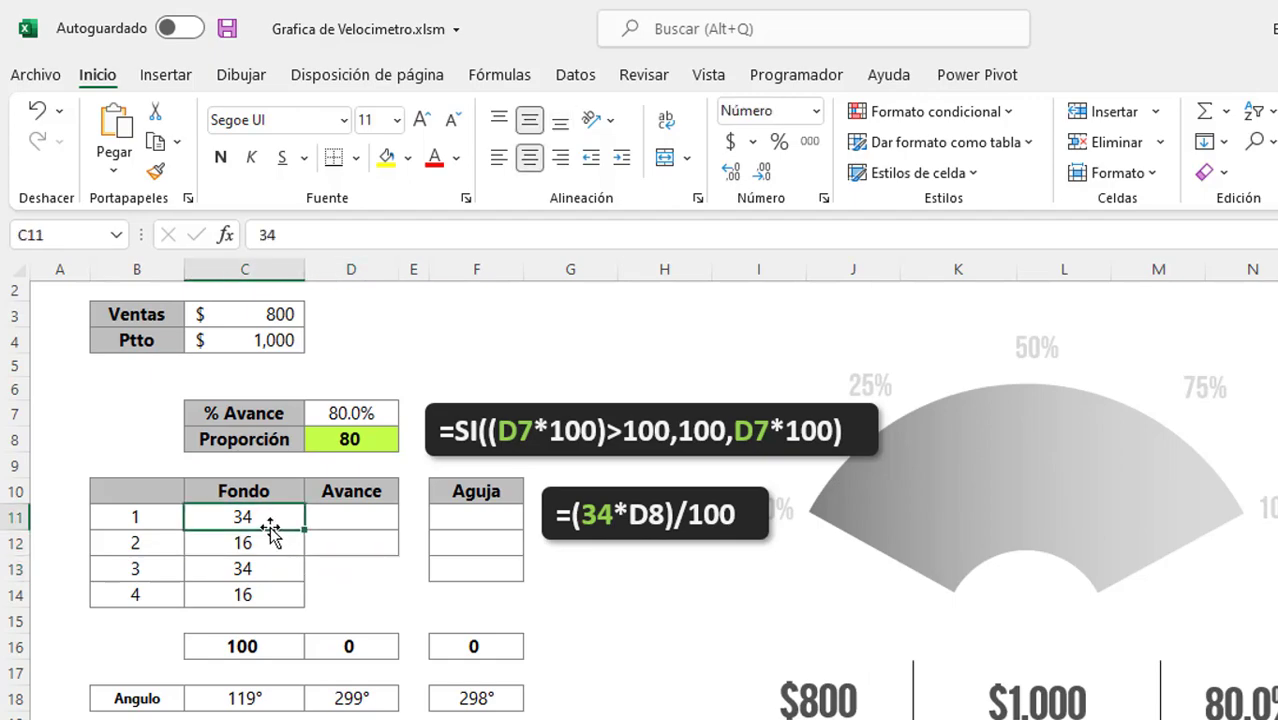
Select the Fondo header in C10 together with its four values.
drag(277, 529, 256, 593)
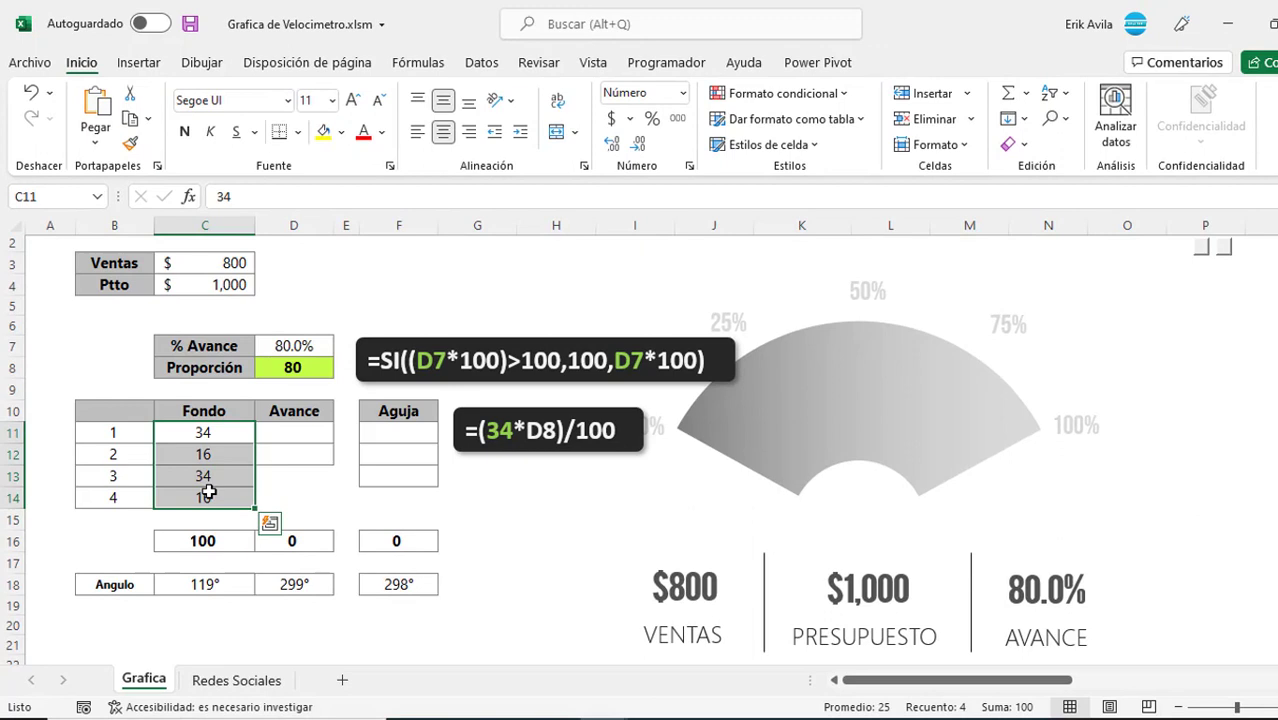
click(225, 482)
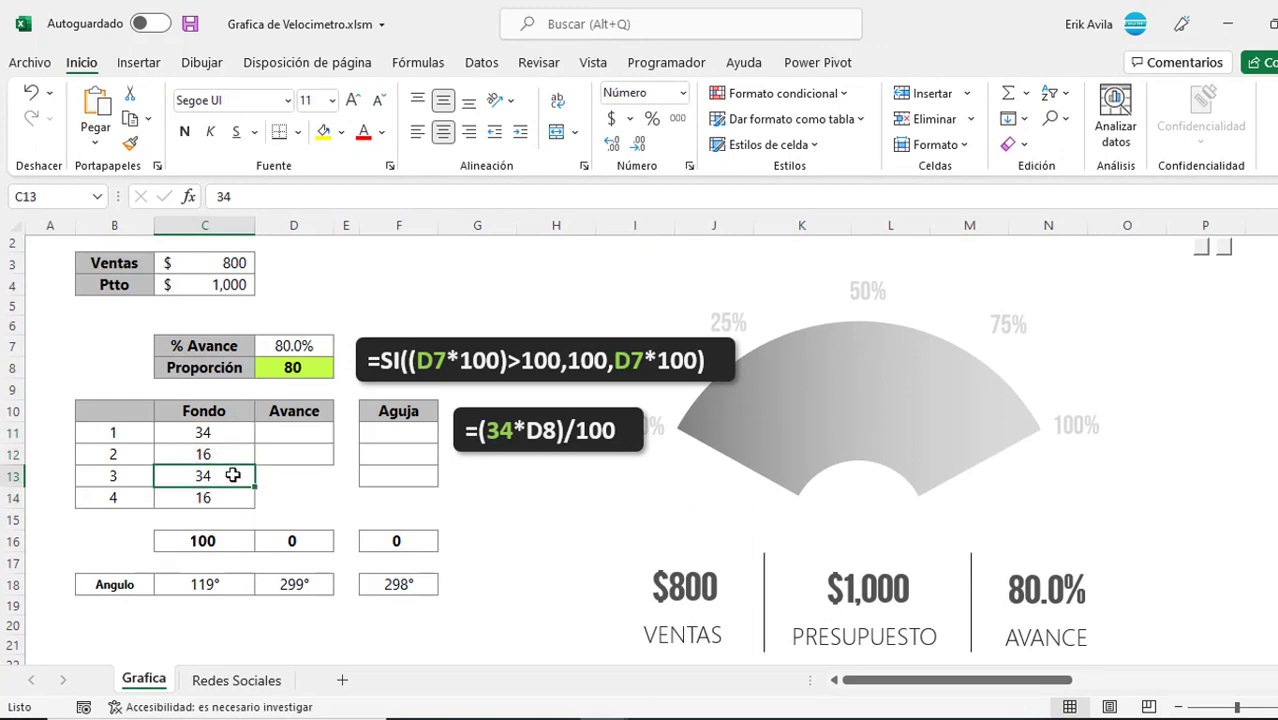
click(225, 413)
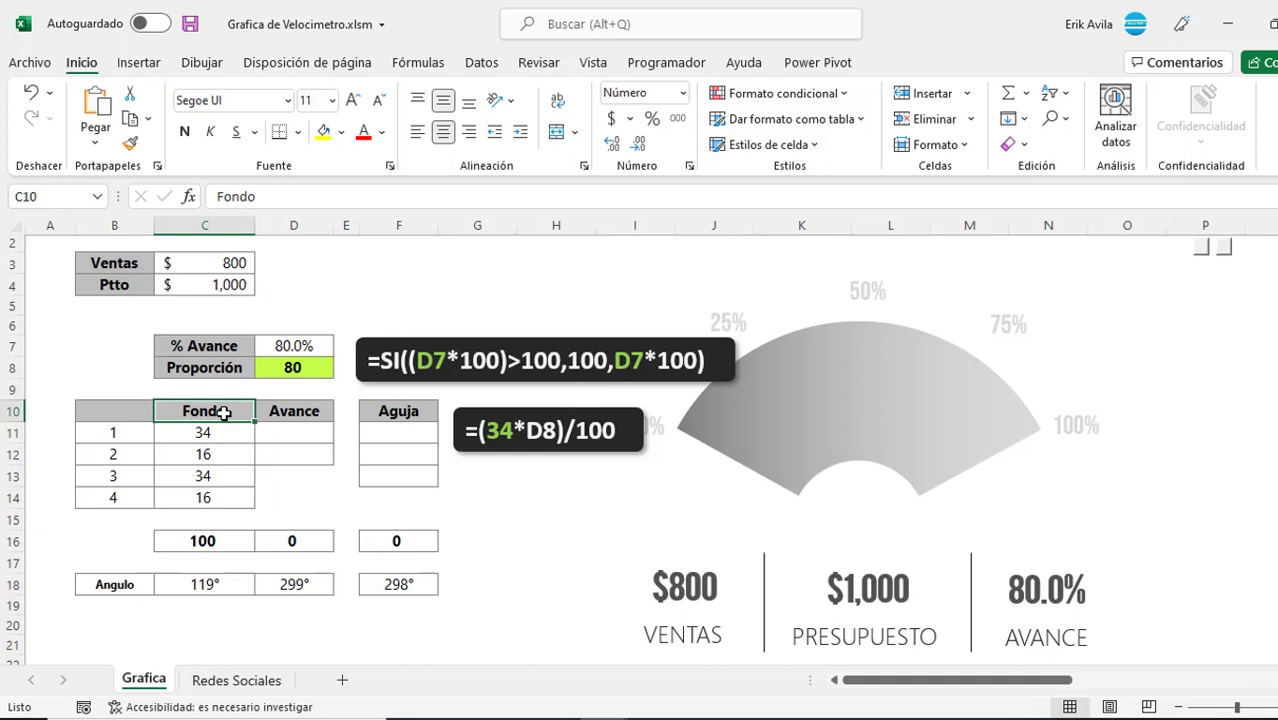
click(222, 452)
click(226, 419)
drag(226, 422, 229, 498)
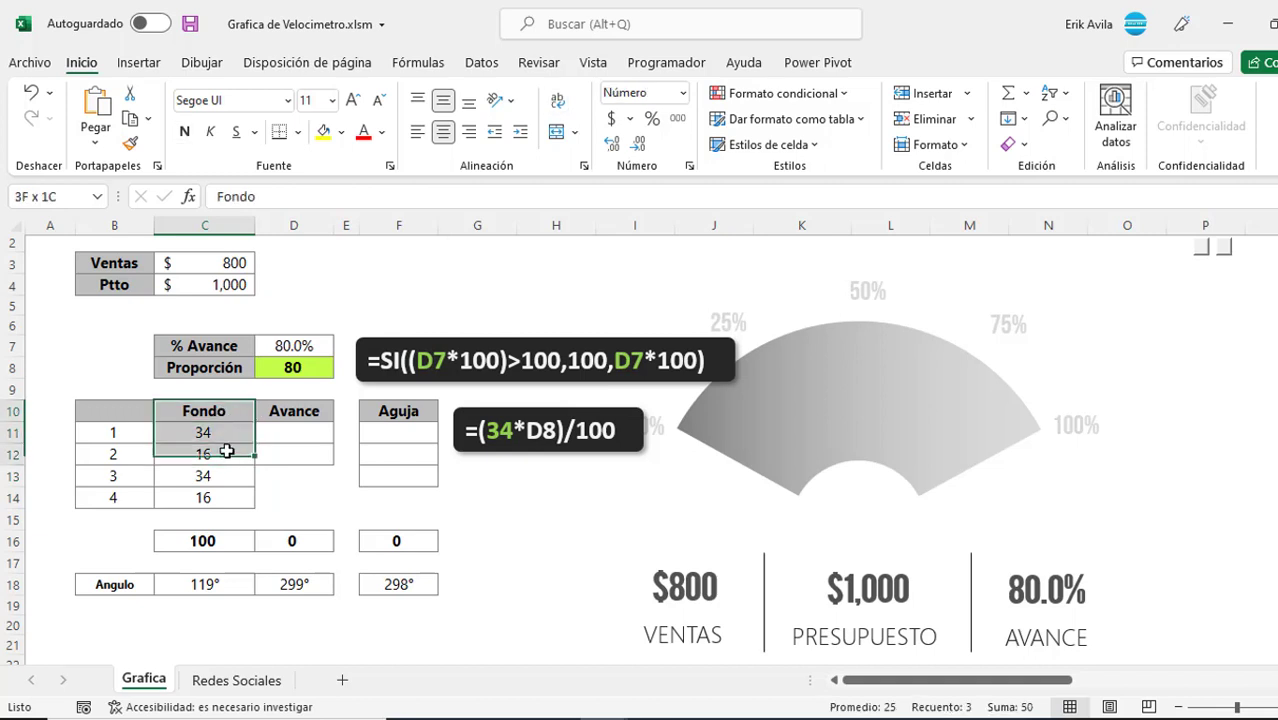
Insert a 2D pie chart of the Fondo data.
click(138, 62)
click(524, 147)
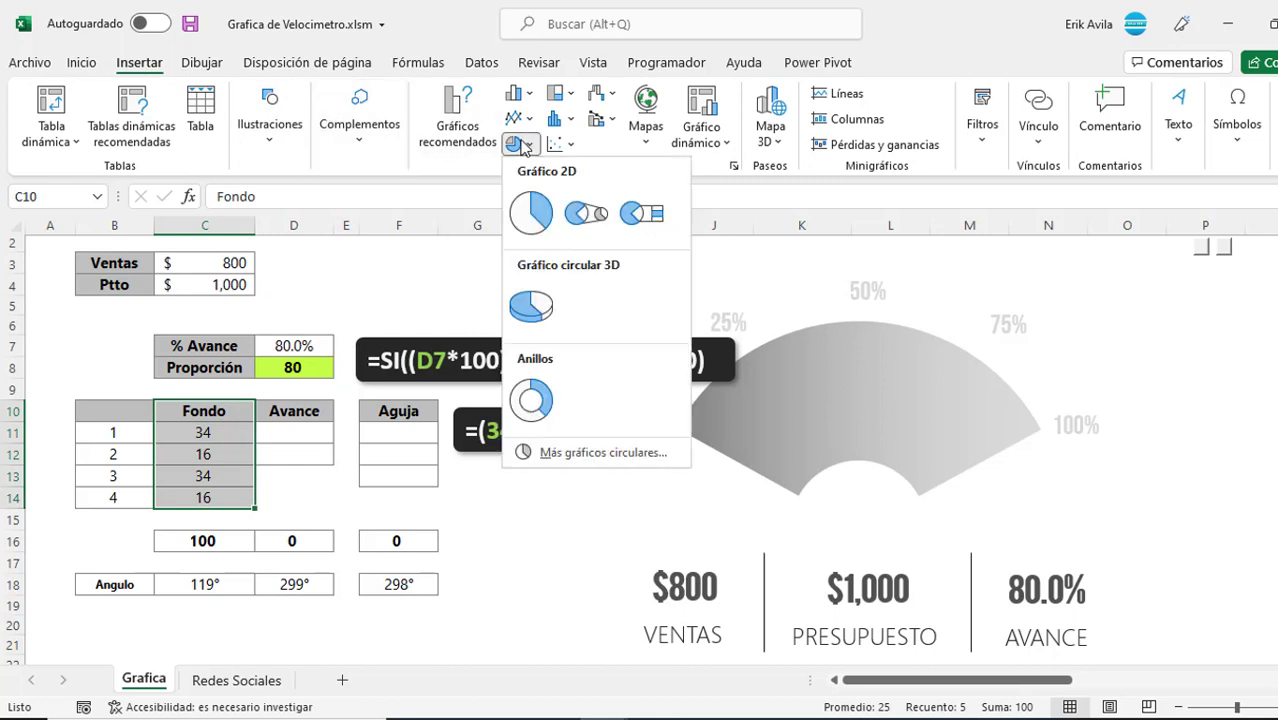
click(522, 212)
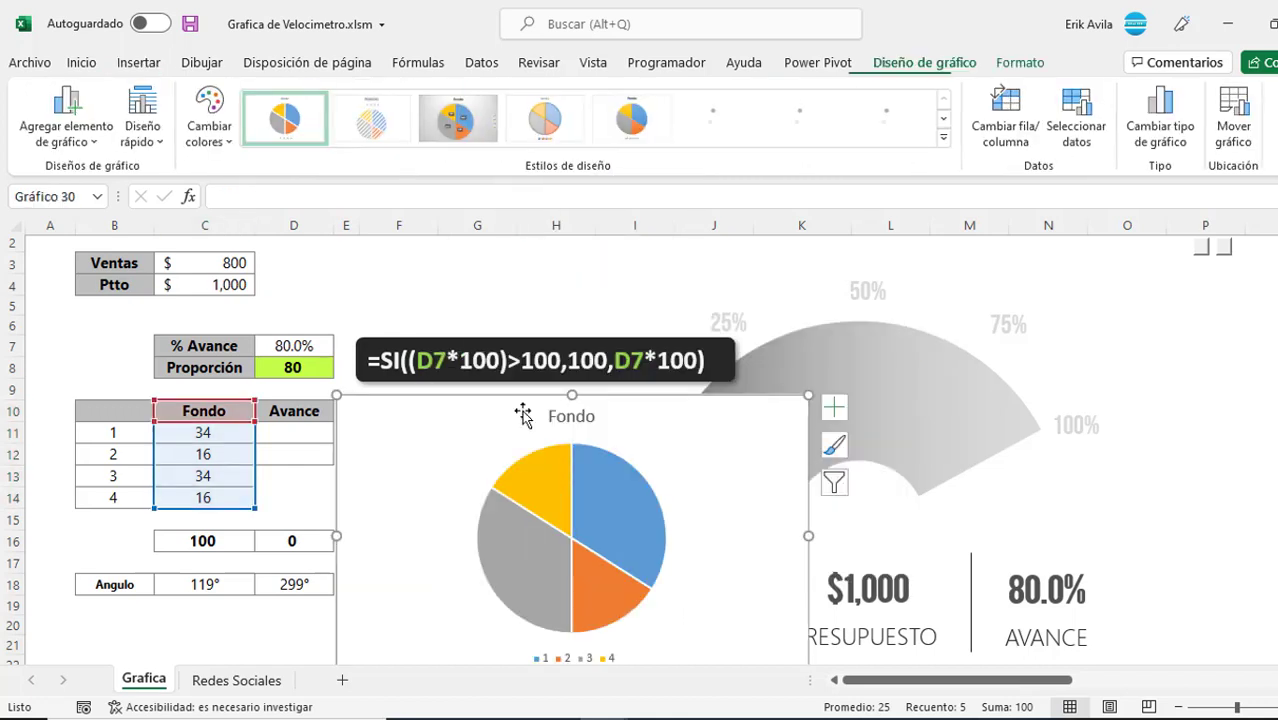
drag(628, 316, 488, 429)
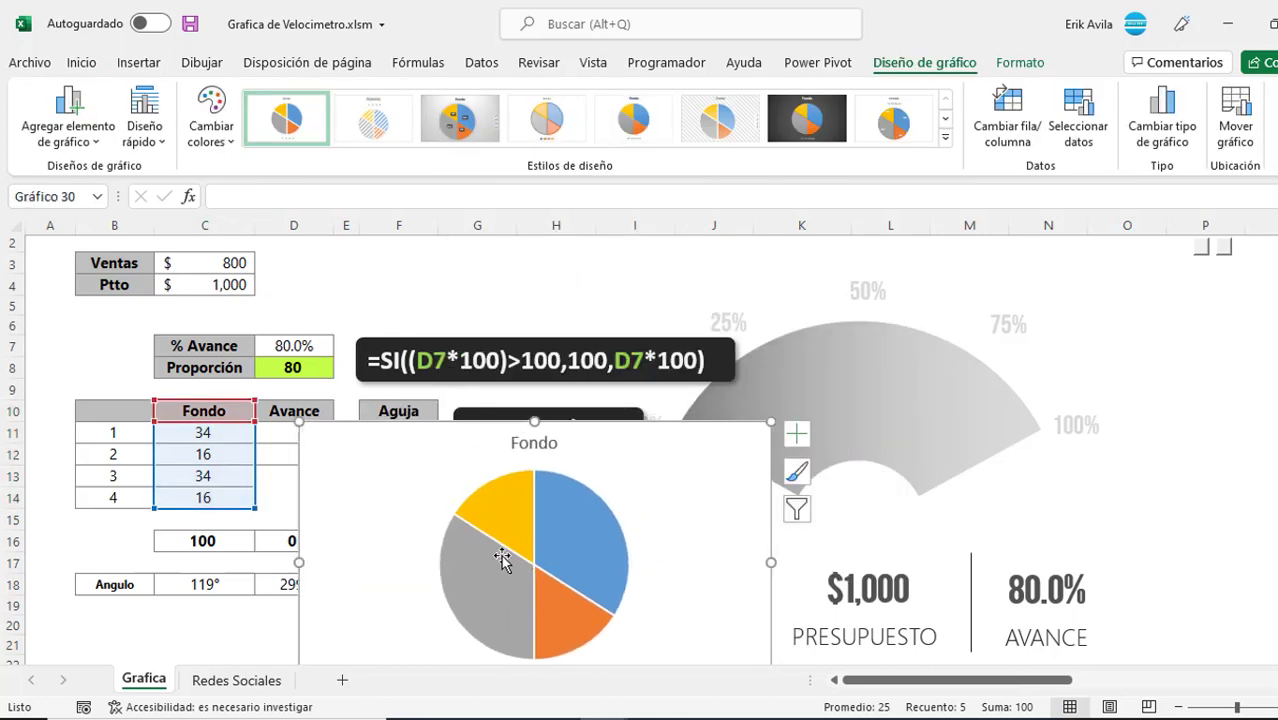
Move the Fondo pie chart right beside the gauge, uncovering the table.
click(472, 588)
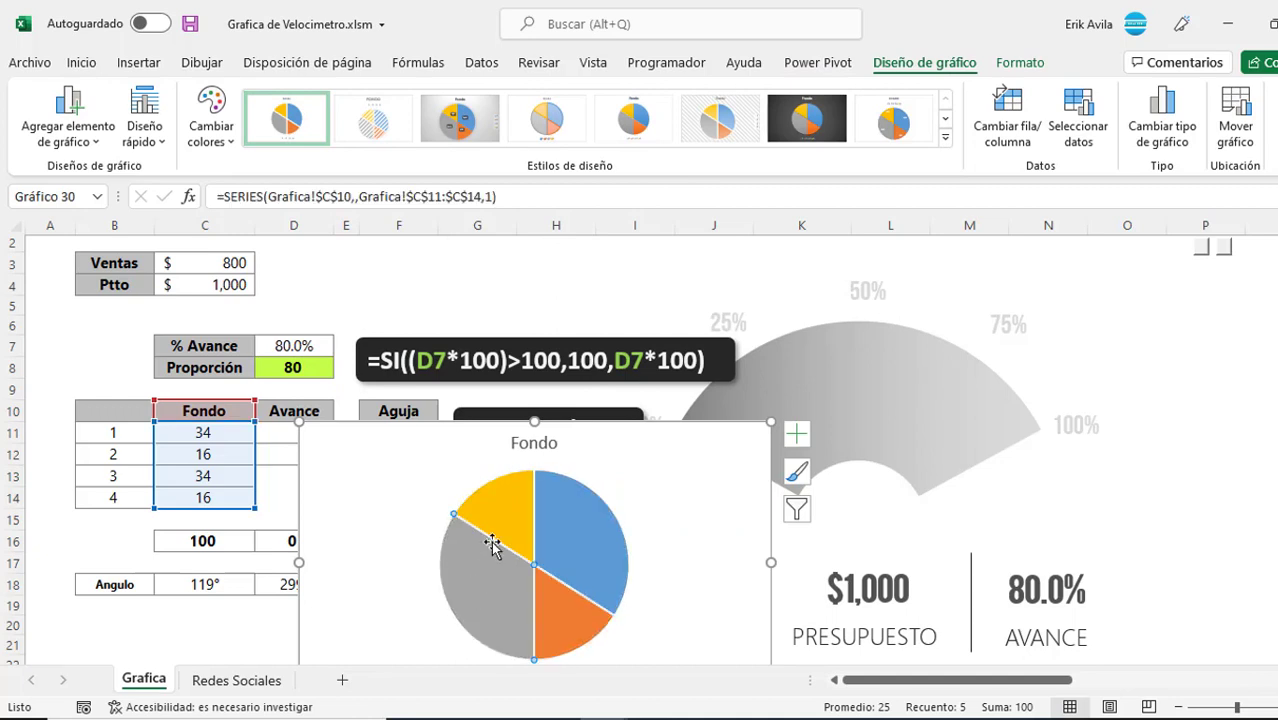
mouse_move(447, 550)
click(571, 528)
mouse_move(535, 418)
mouse_down()
mouse_move(645, 408)
mouse_move(856, 303)
mouse_up()
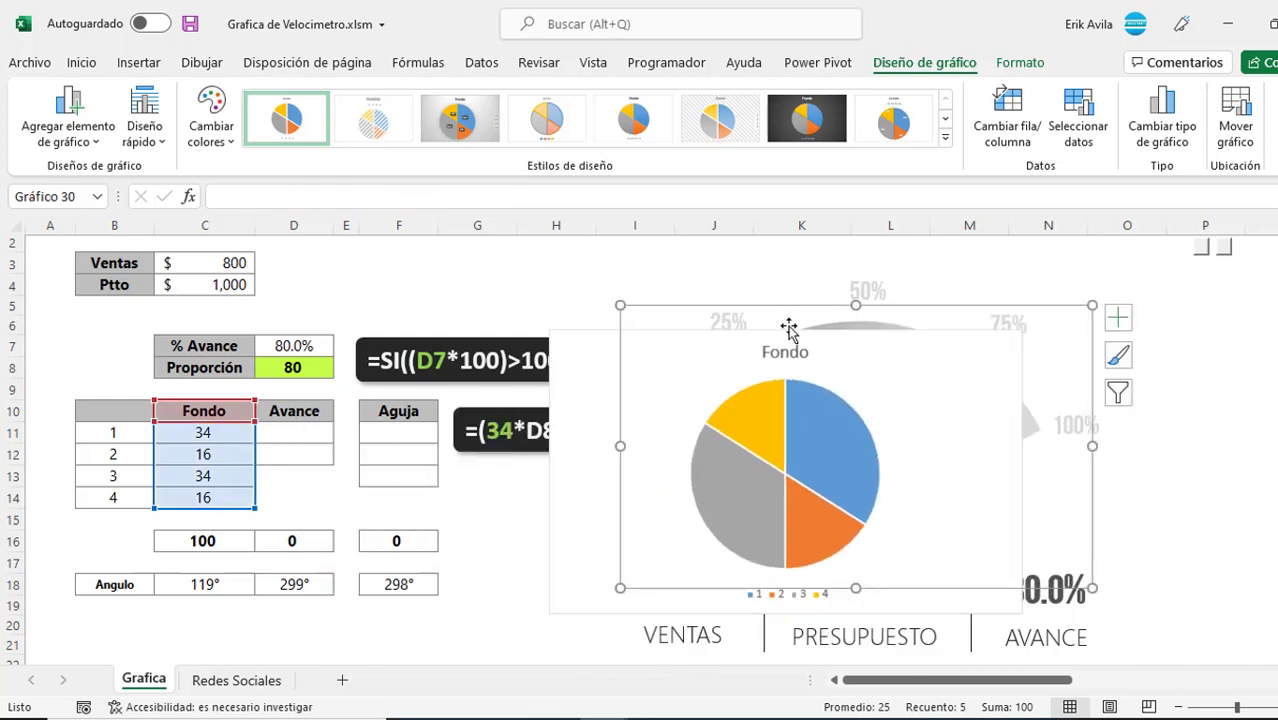
Inspect the SUMA total in C16 and the 119° Angulo value in C18.
click(230, 541)
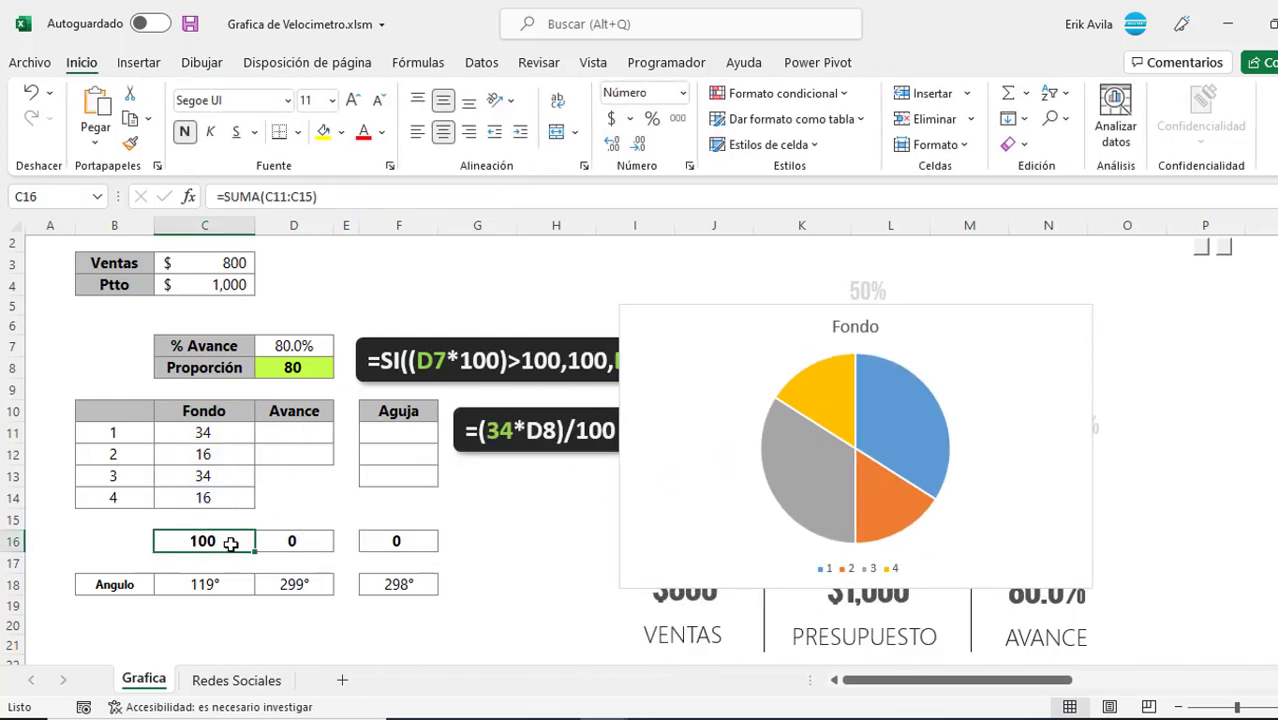
double_click(235, 540)
key(Escape)
click(216, 578)
click(115, 585)
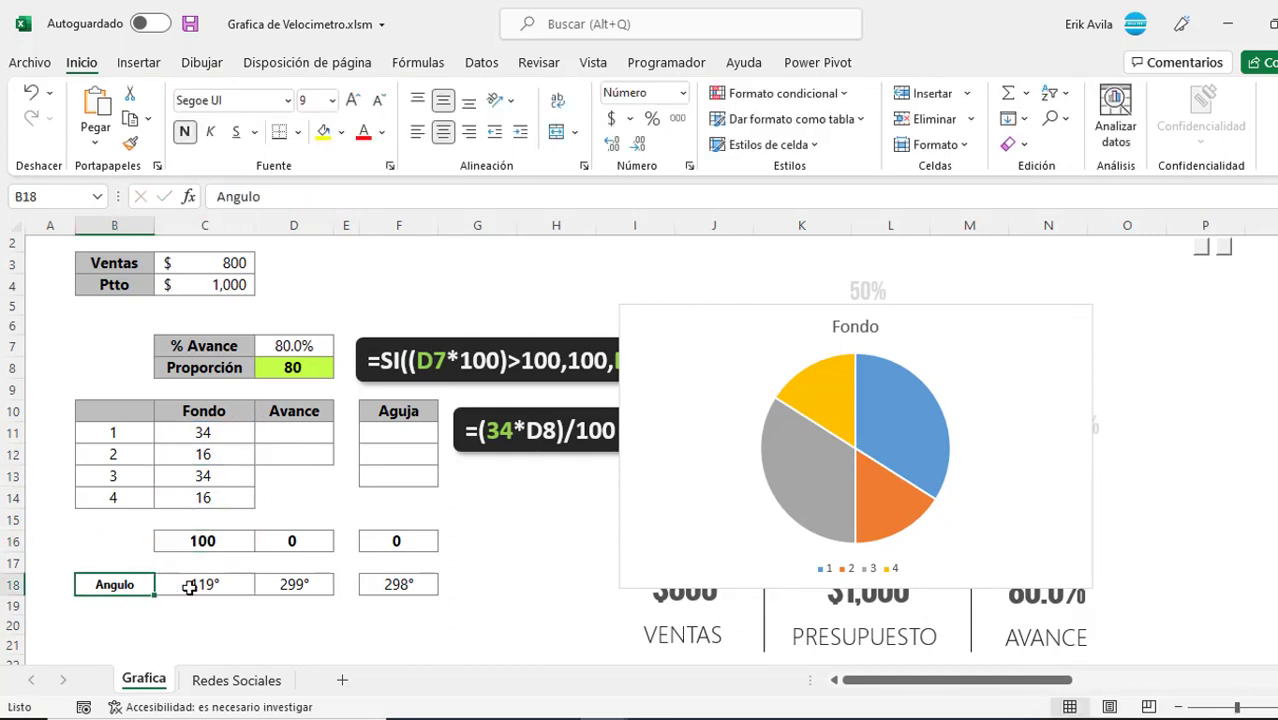
click(205, 584)
Shift the pie chart about 110 px to the left.
click(770, 322)
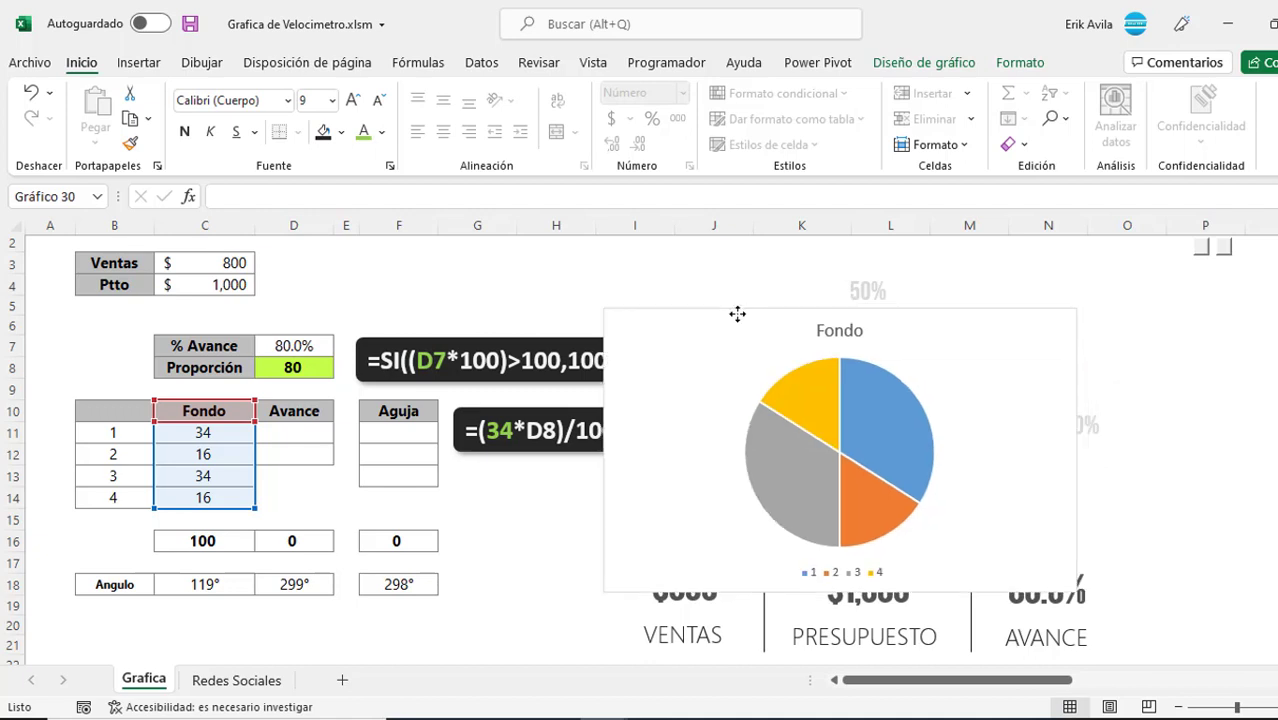
drag(770, 322, 660, 322)
click(688, 463)
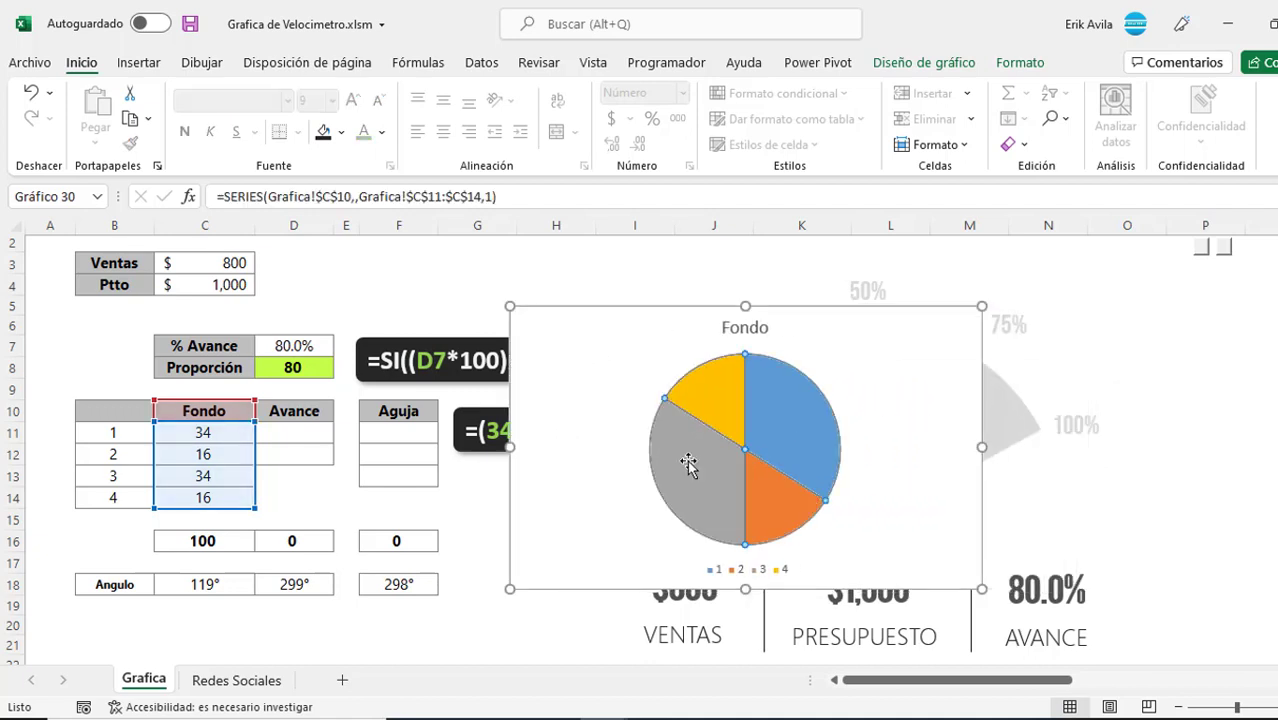
Set the Fondo series' first-slice angle to 119°.
double_click(688, 463)
text(119)
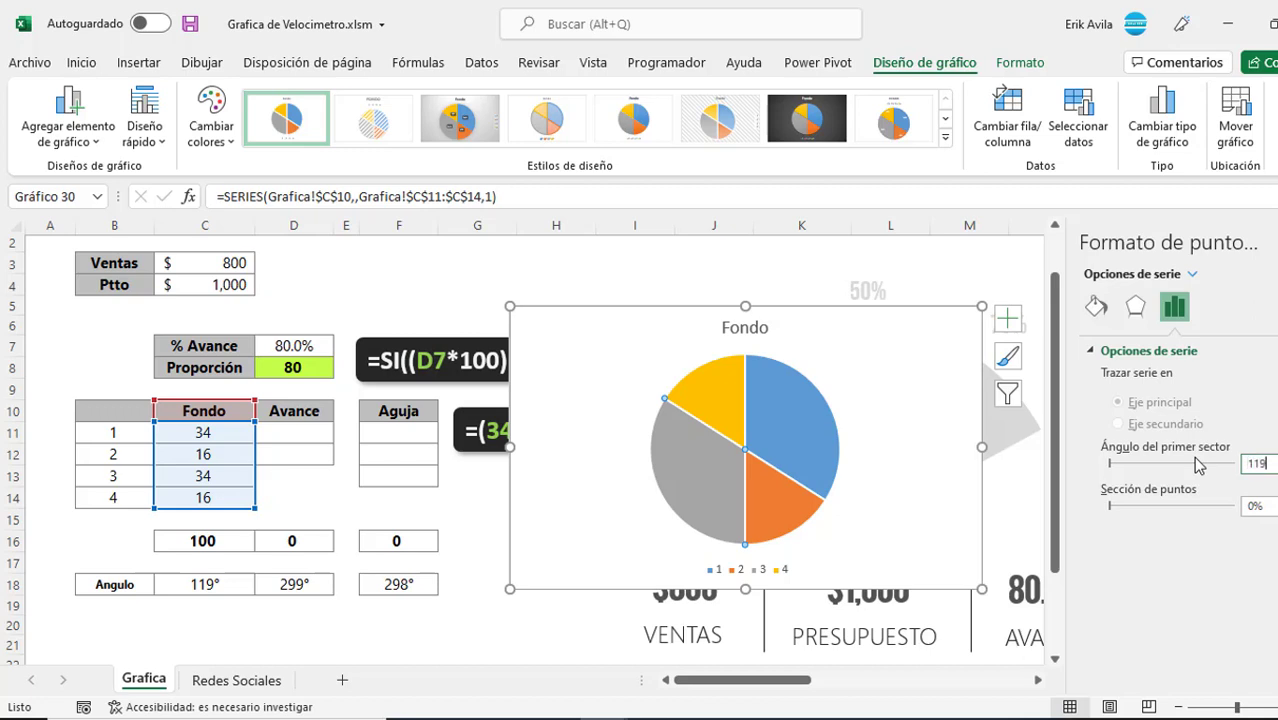
key(Return)
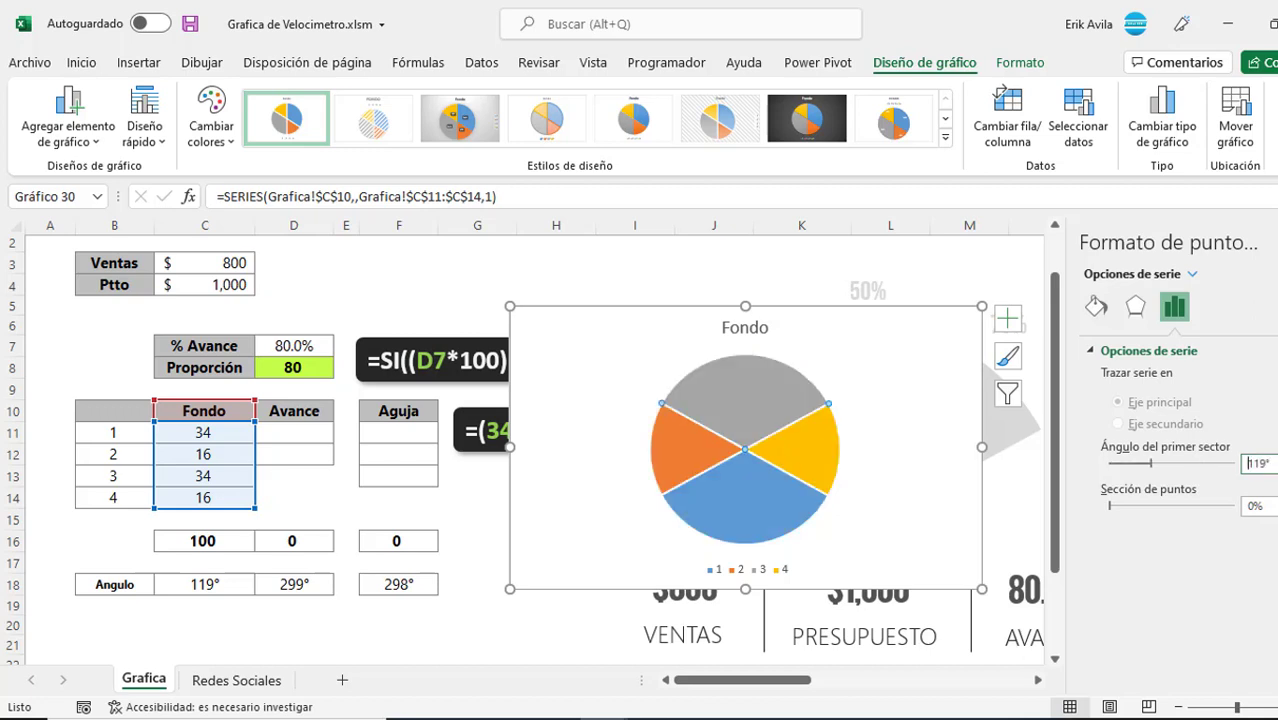
click(678, 258)
click(745, 395)
click(736, 377)
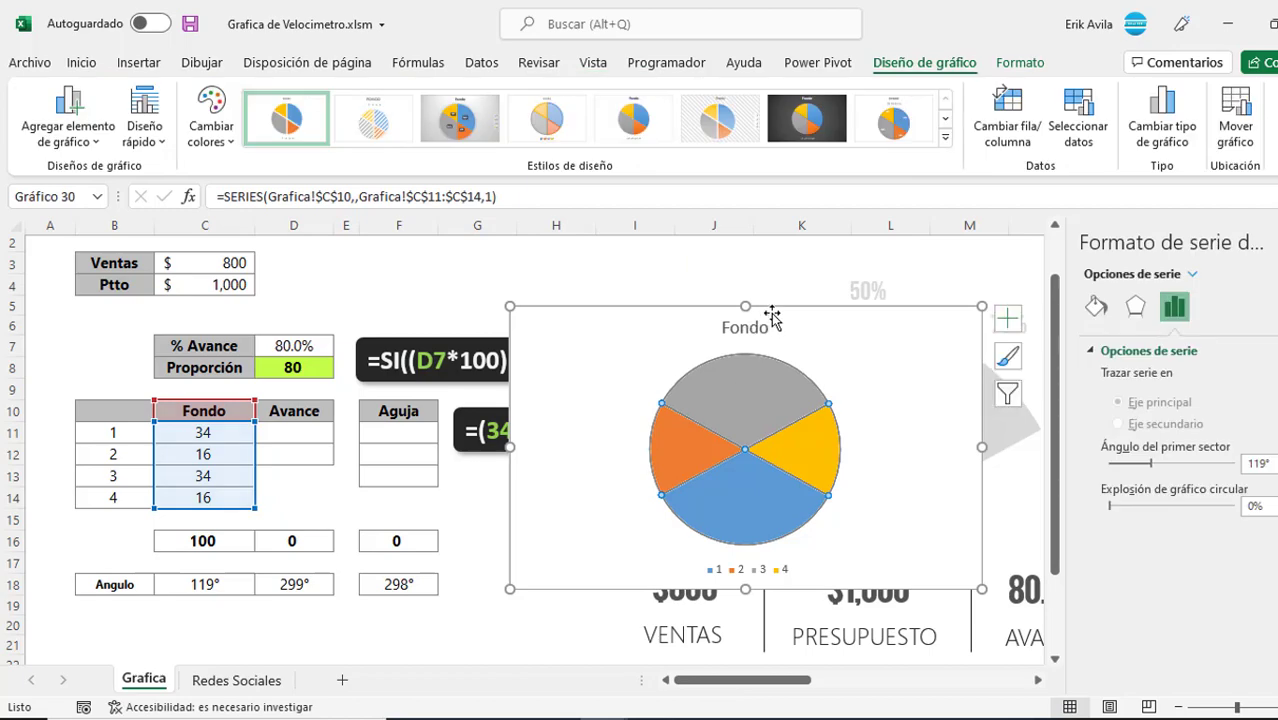
Move the pie chart left and down over the table and select the orange slice.
drag(772, 316, 600, 343)
click(562, 537)
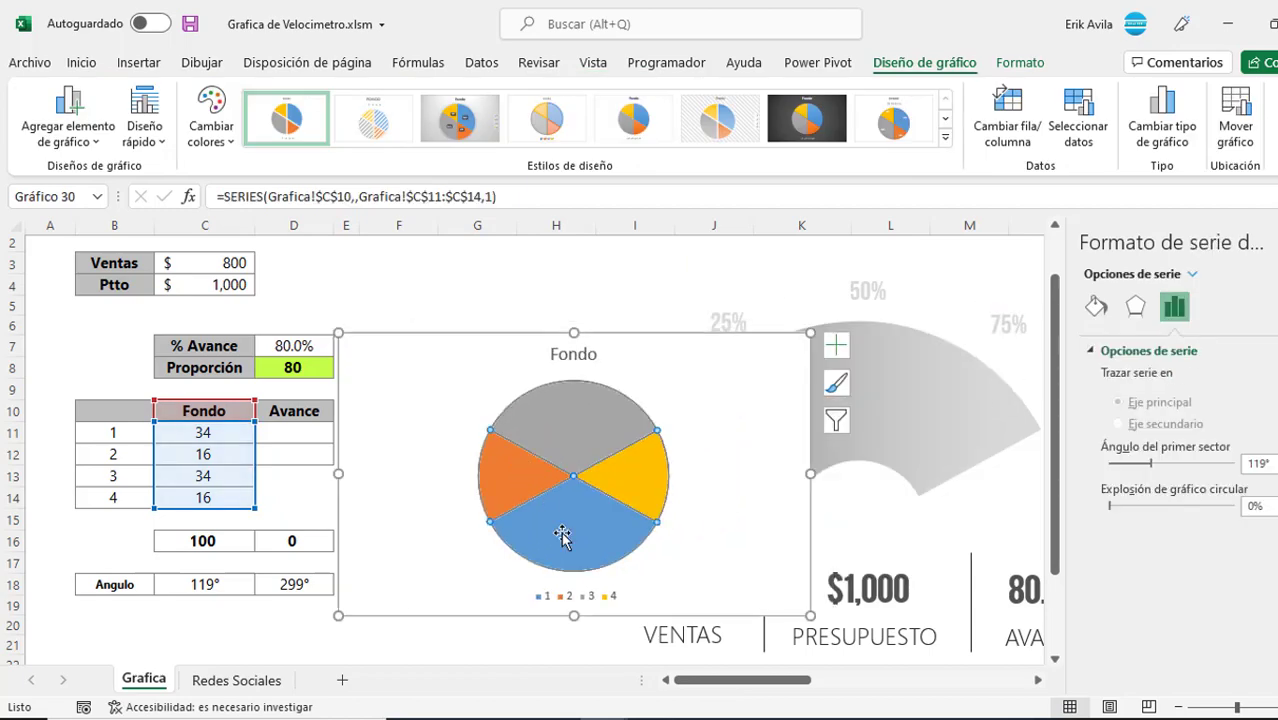
click(650, 491)
click(508, 482)
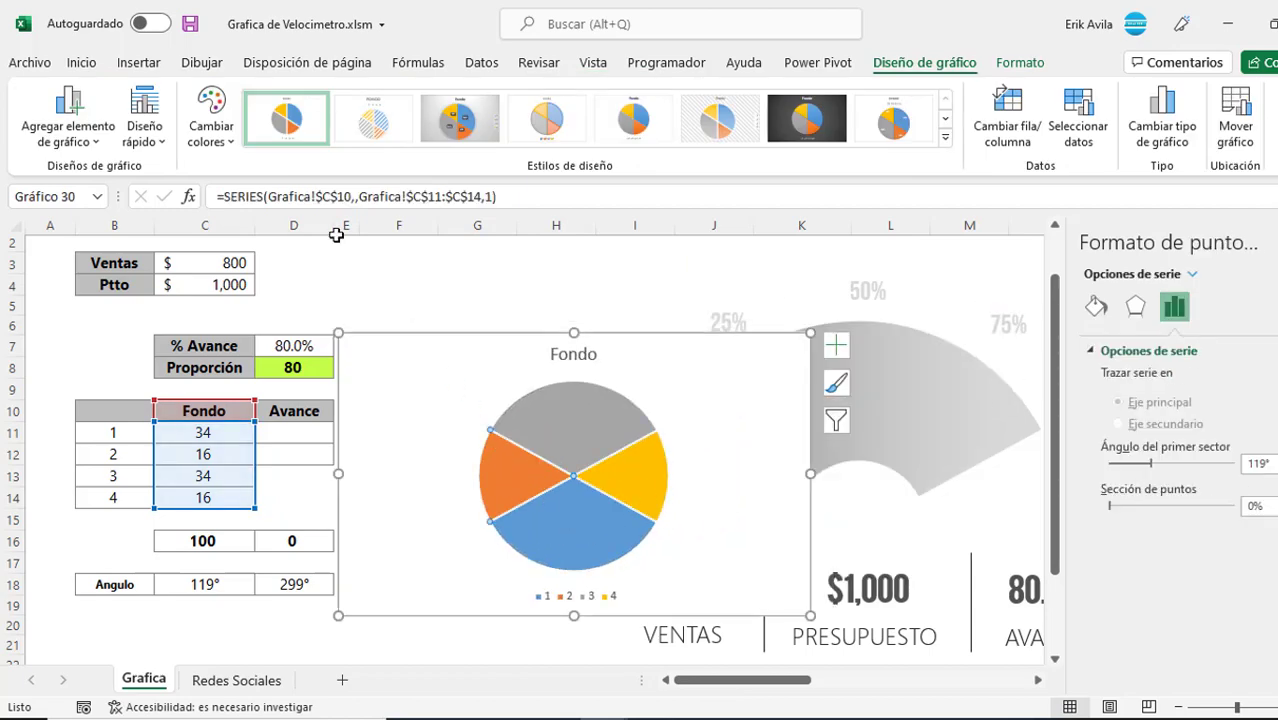
Set the orange and blue slices to No Fill.
click(81, 62)
click(341, 132)
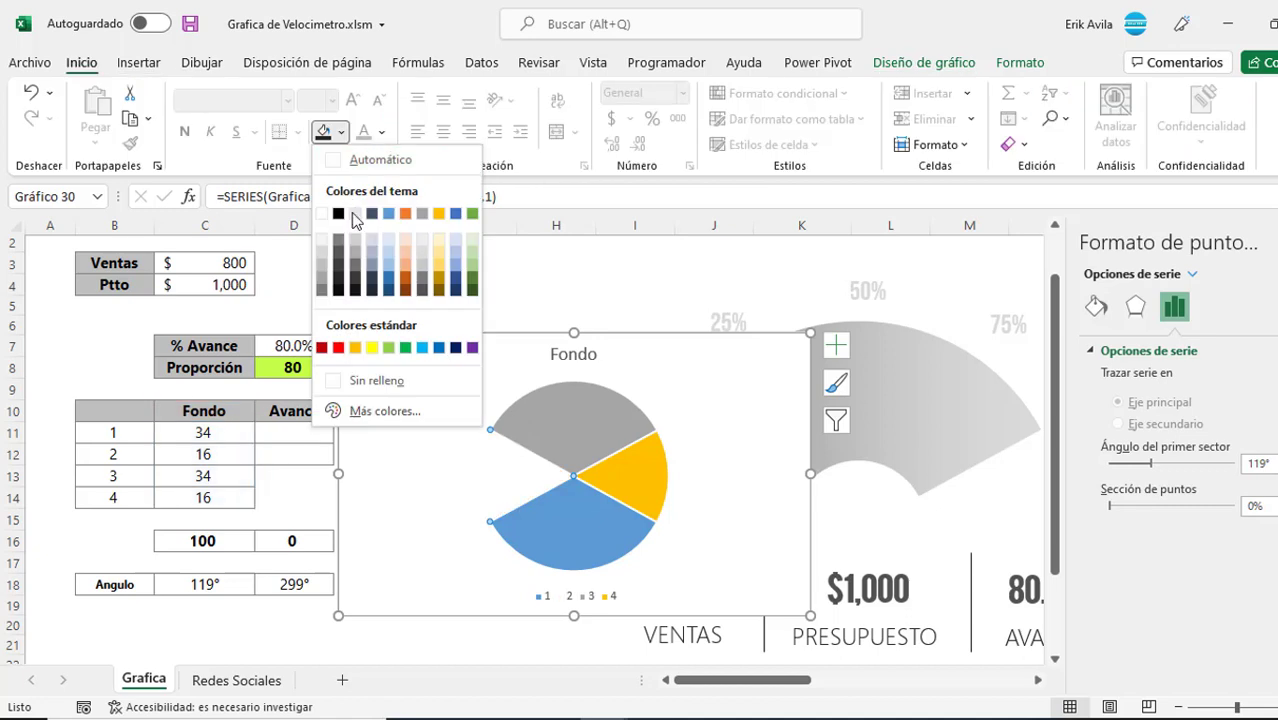
click(374, 383)
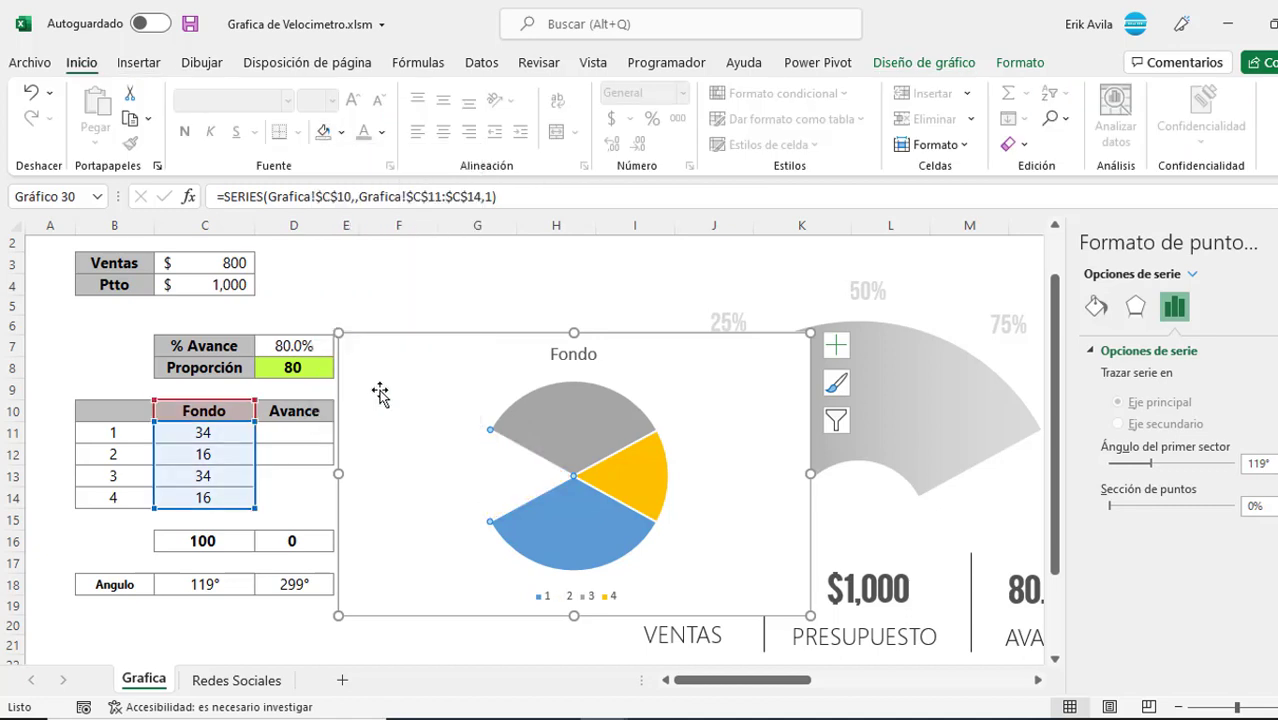
click(323, 132)
key(Escape)
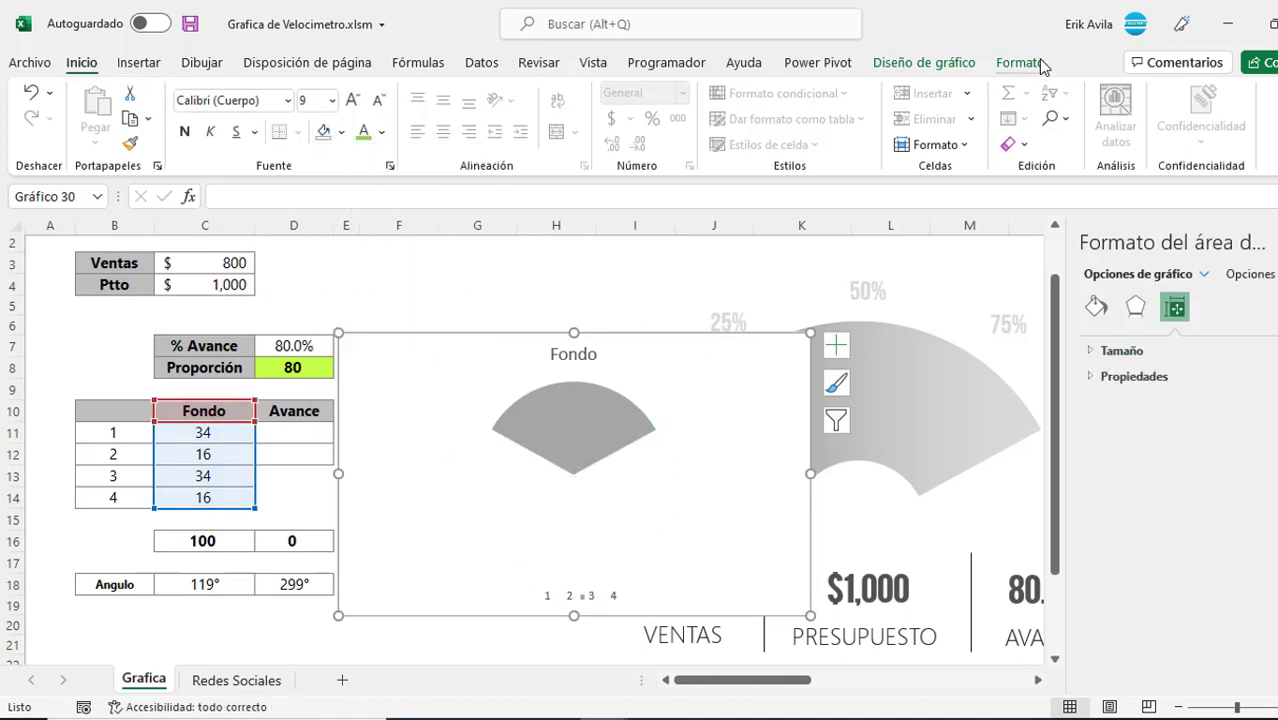
Give the chart area no fill so its background is transparent.
click(1038, 63)
click(676, 93)
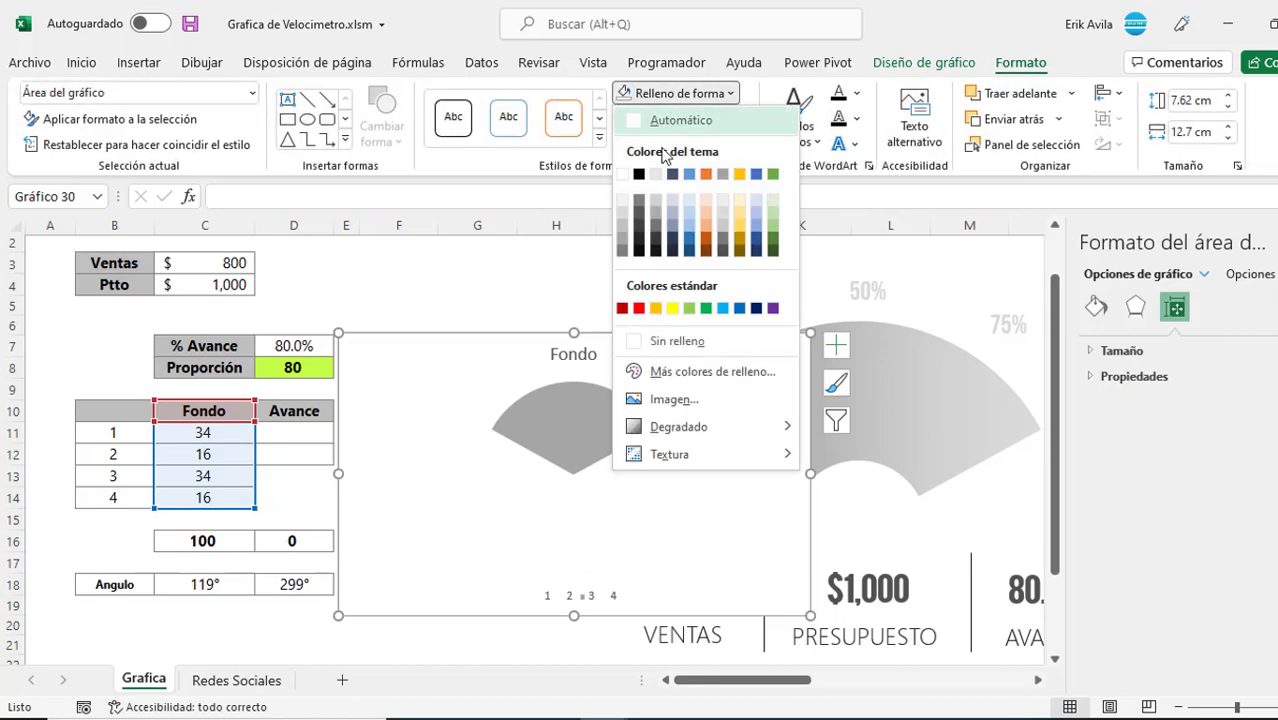
click(661, 341)
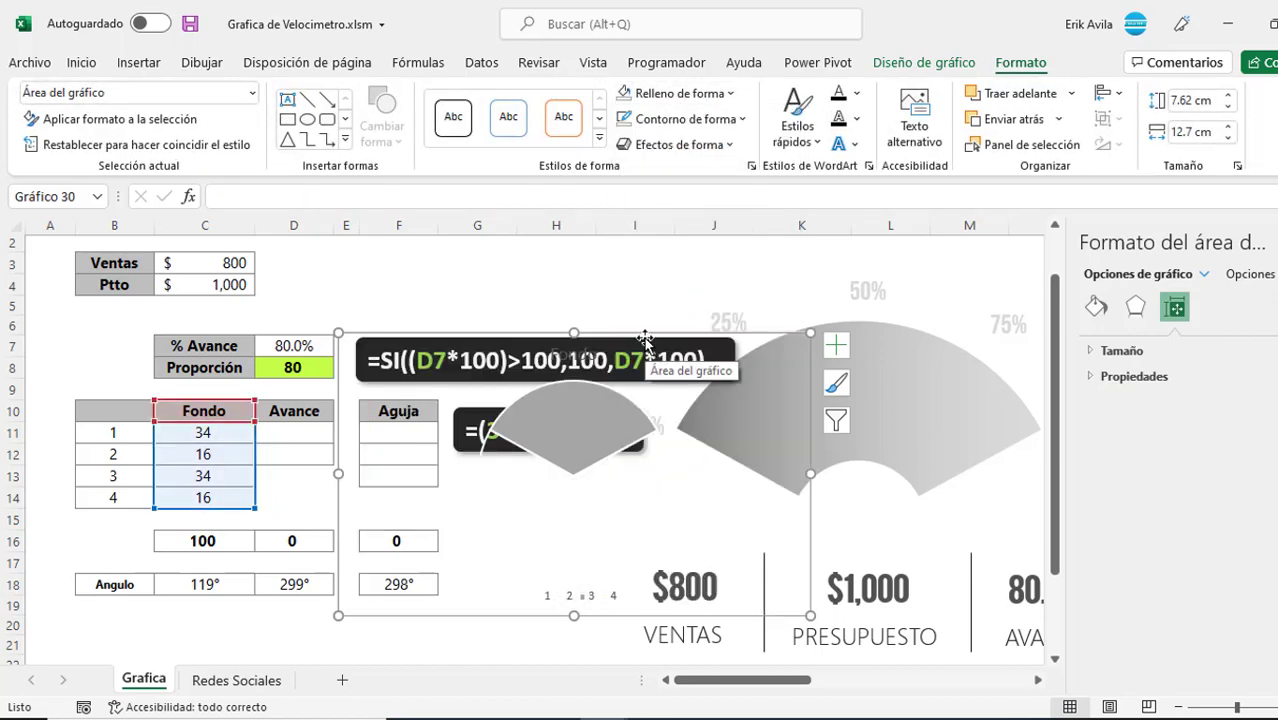
click(563, 435)
scroll(563, 435, down, 3)
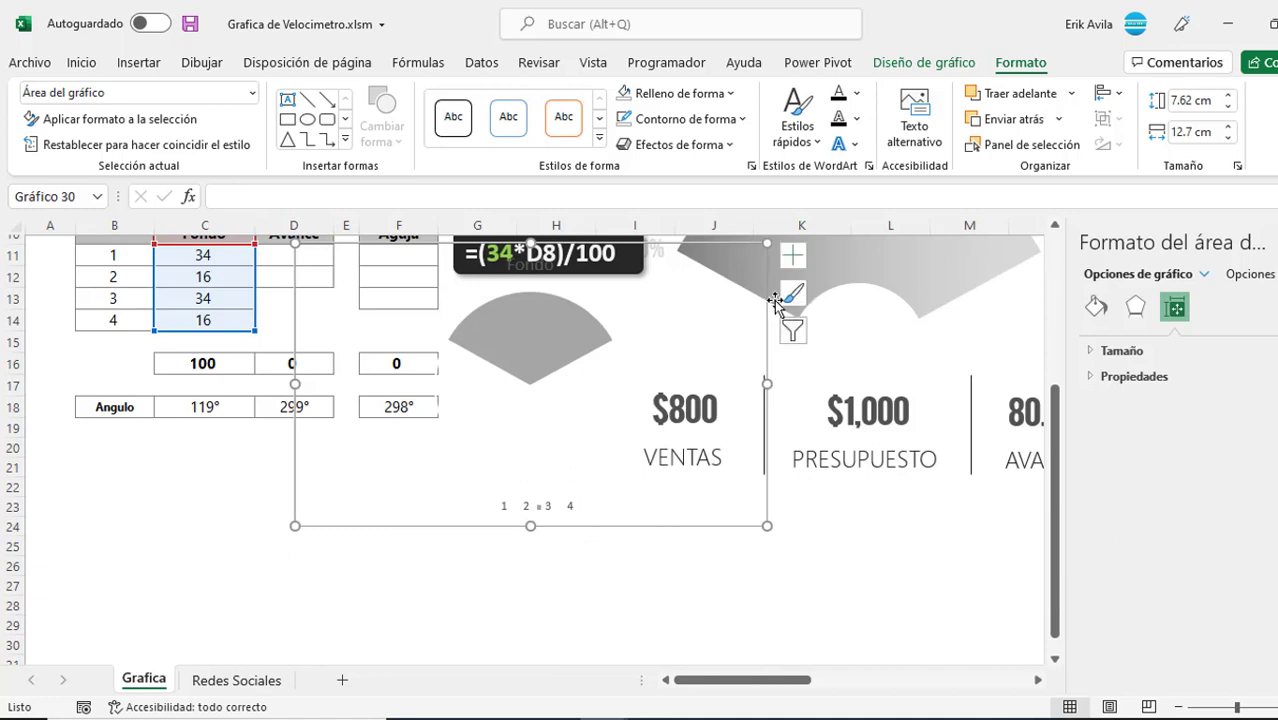
drag(774, 300, 613, 435)
Delete the Fondo chart title and the legend.
click(385, 404)
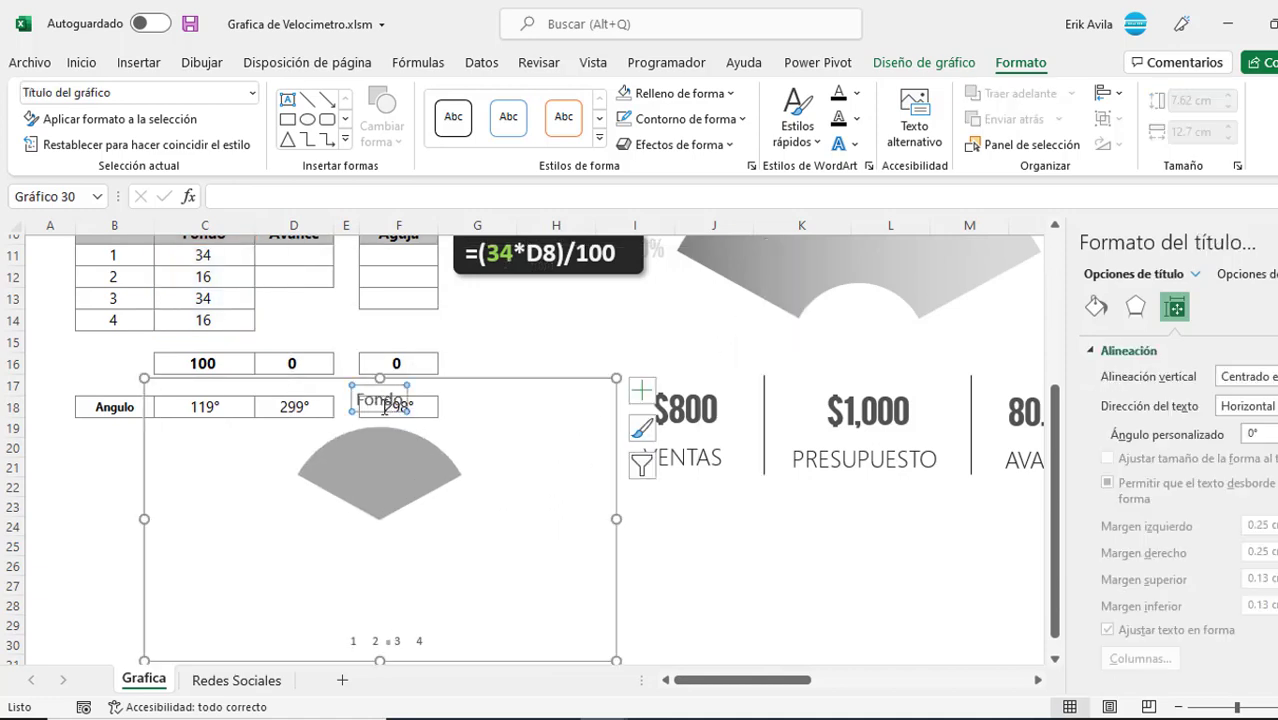
key(Delete)
click(418, 631)
key(Delete)
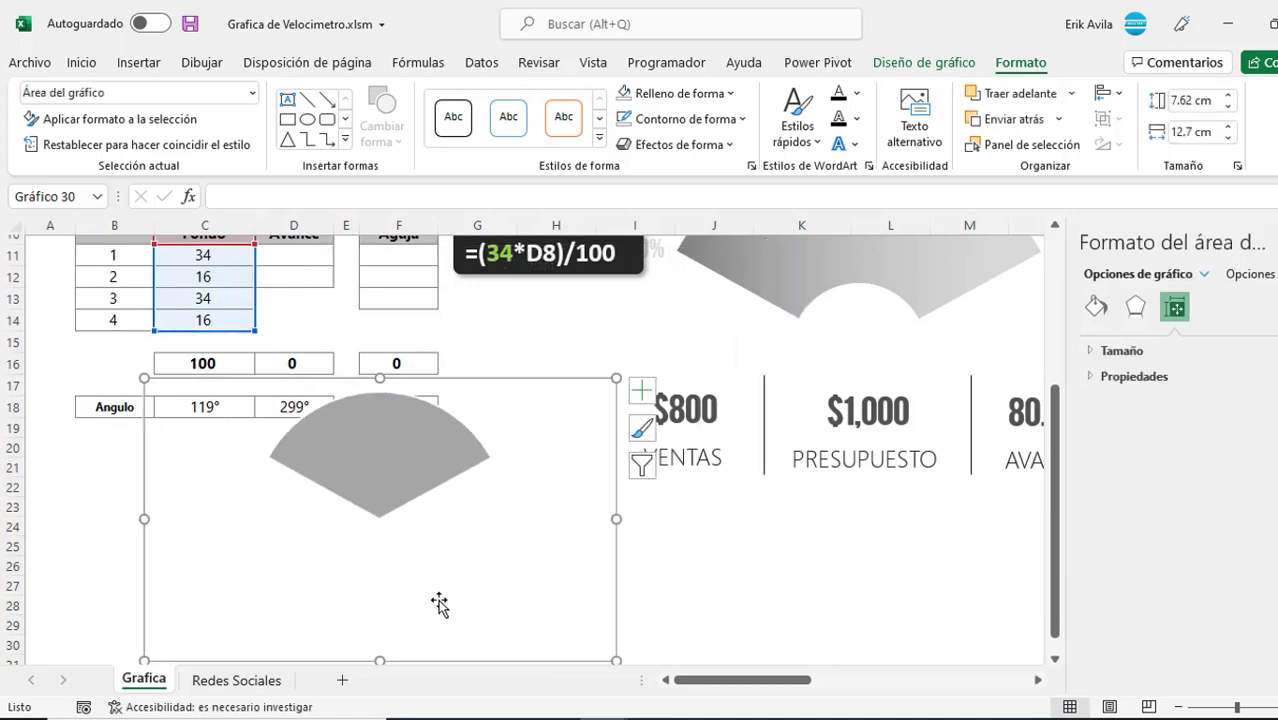
Set the Fondo series outline to No Outline and position the pie below the tables.
click(470, 465)
click(470, 465)
click(490, 550)
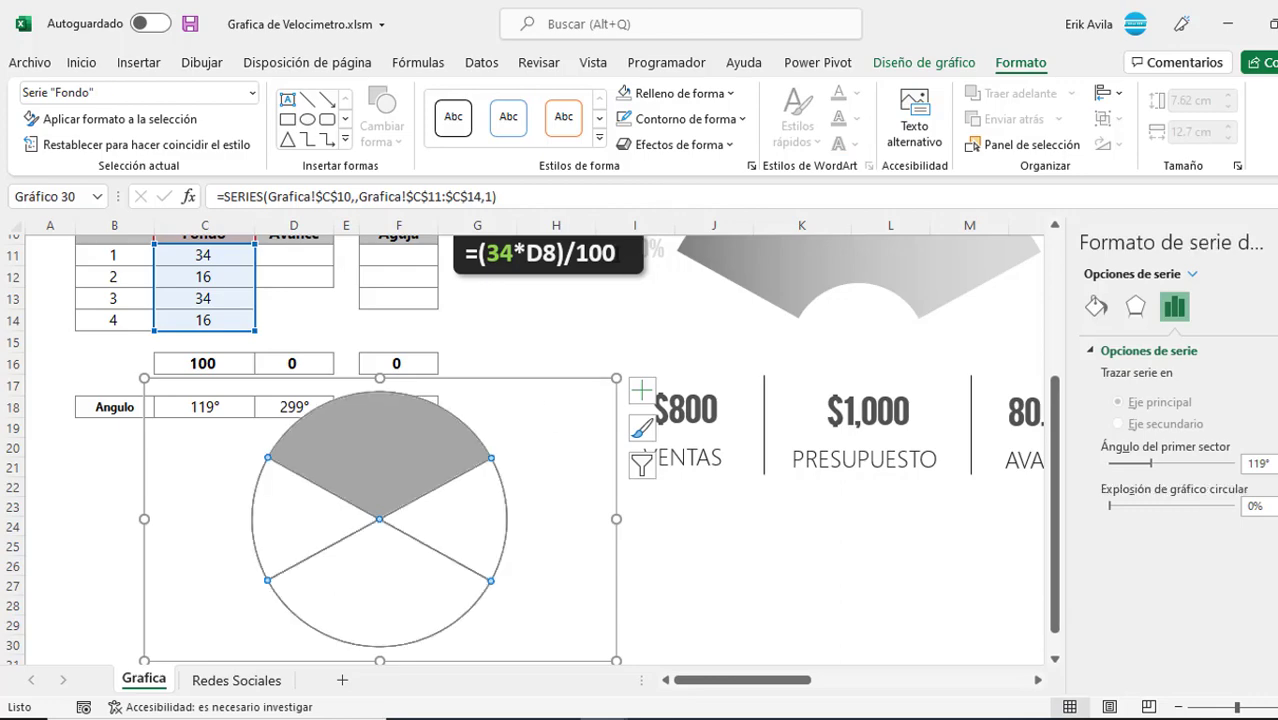
click(680, 119)
click(660, 368)
drag(560, 378, 623, 409)
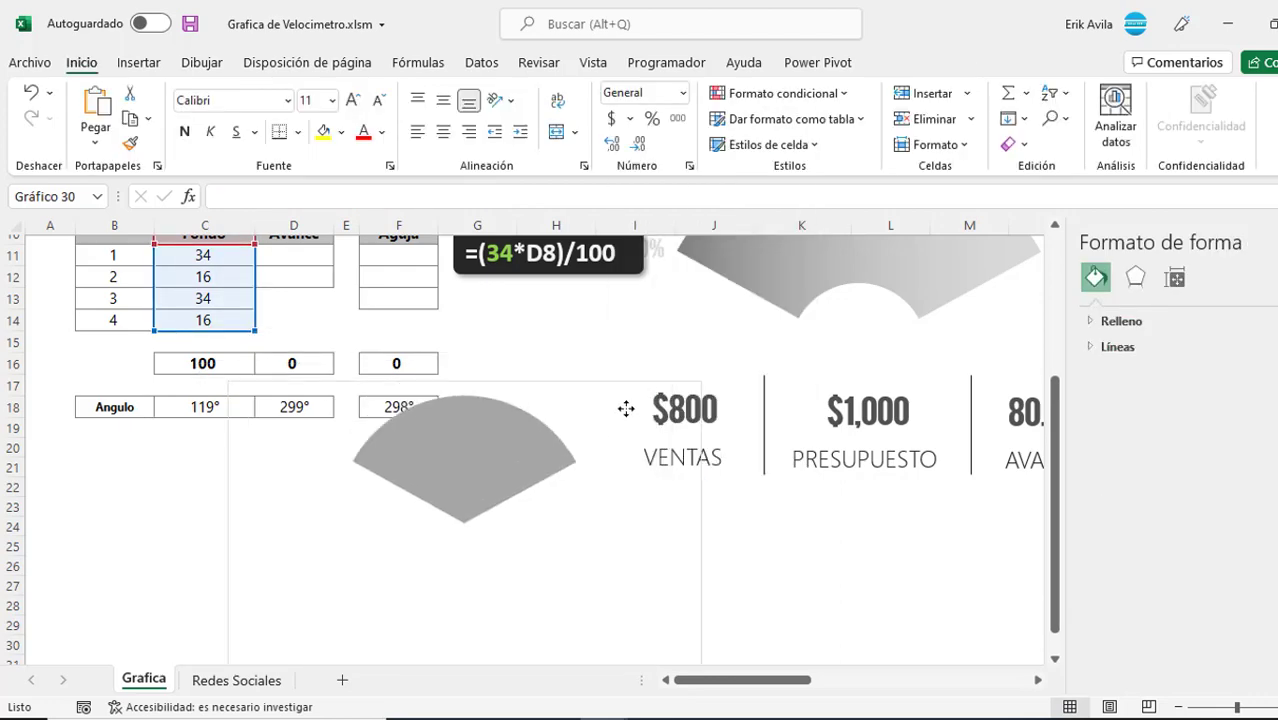
scroll(481, 450, up, 2)
scroll(481, 450, up, 2)
scroll(478, 458, down, 2)
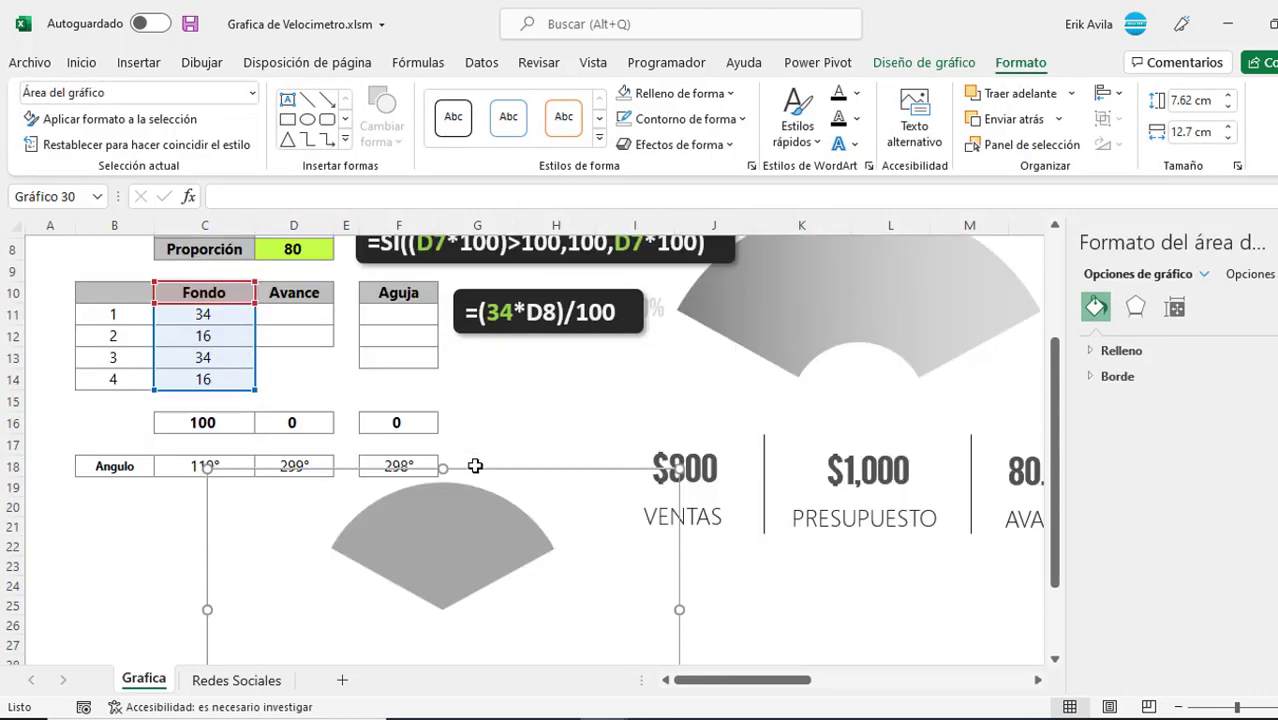
scroll(475, 465, up, 2)
scroll(476, 463, down, 2)
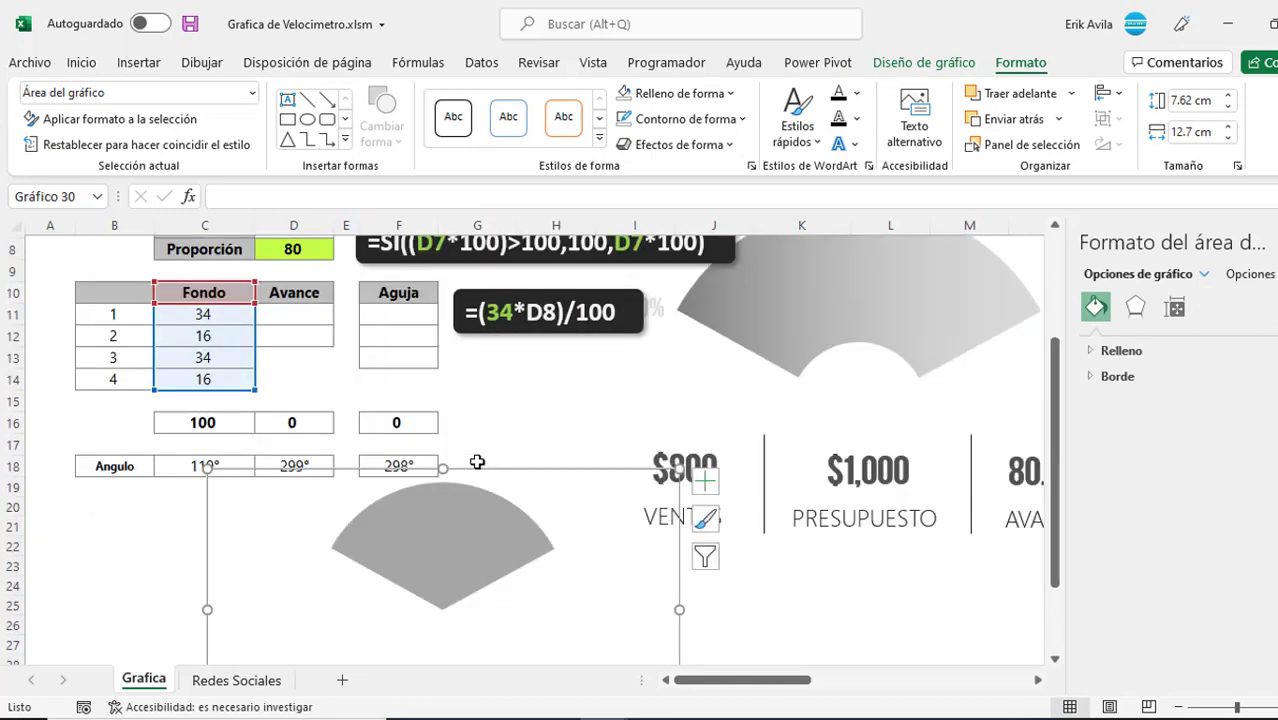
scroll(400, 410, up, 1)
click(295, 372)
scroll(293, 450, up, 1)
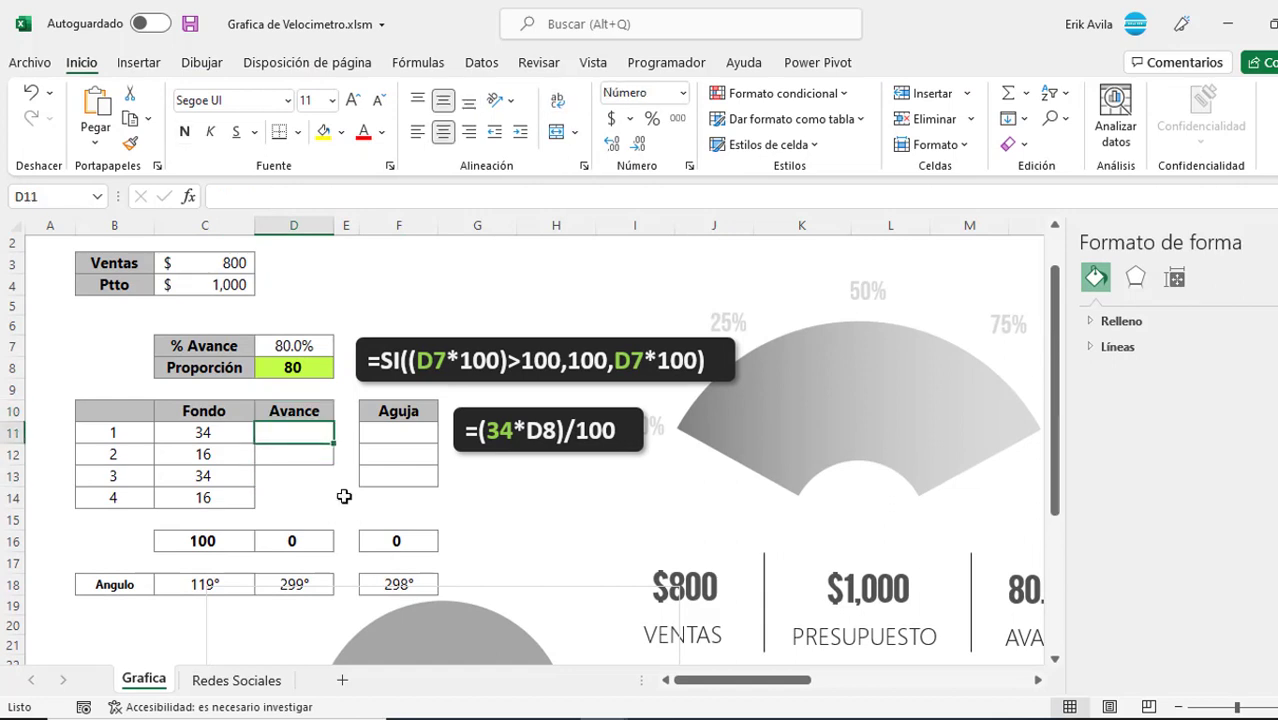
Enter the Avance formula in D11 from Proporción D8 and Fondo C11, divided by 100, giving 27.
key(Left)
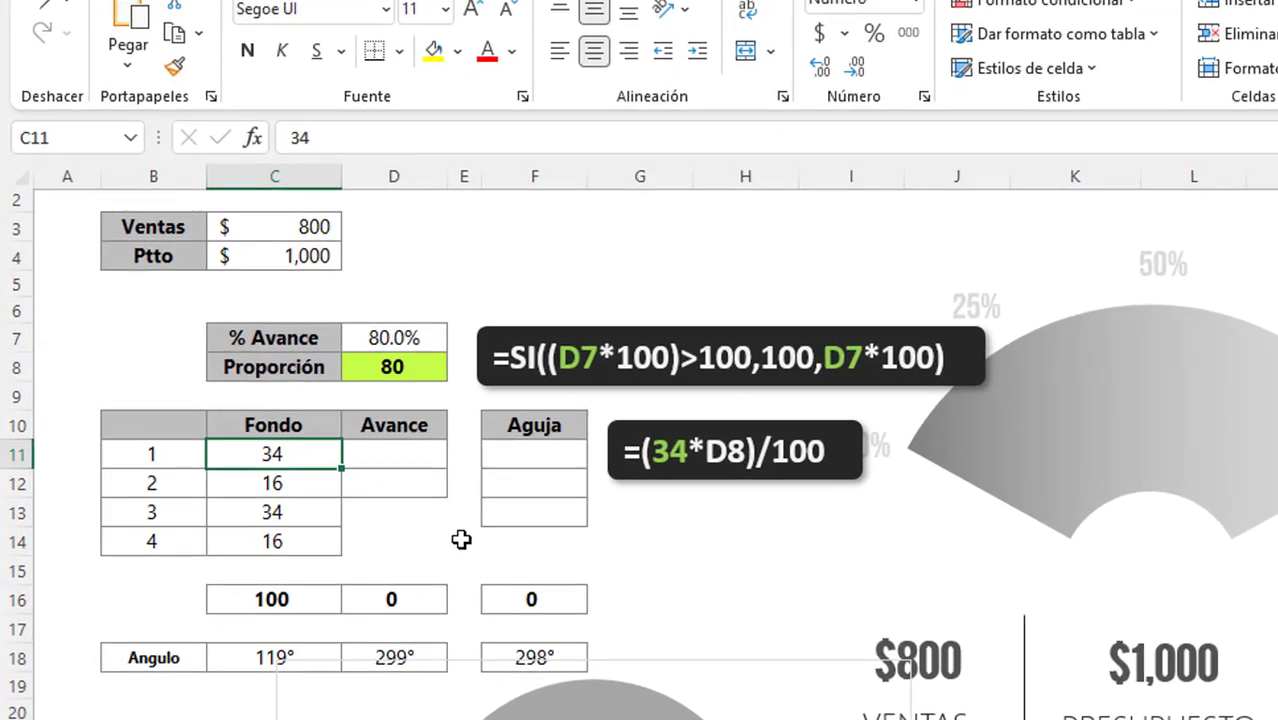
key(Right)
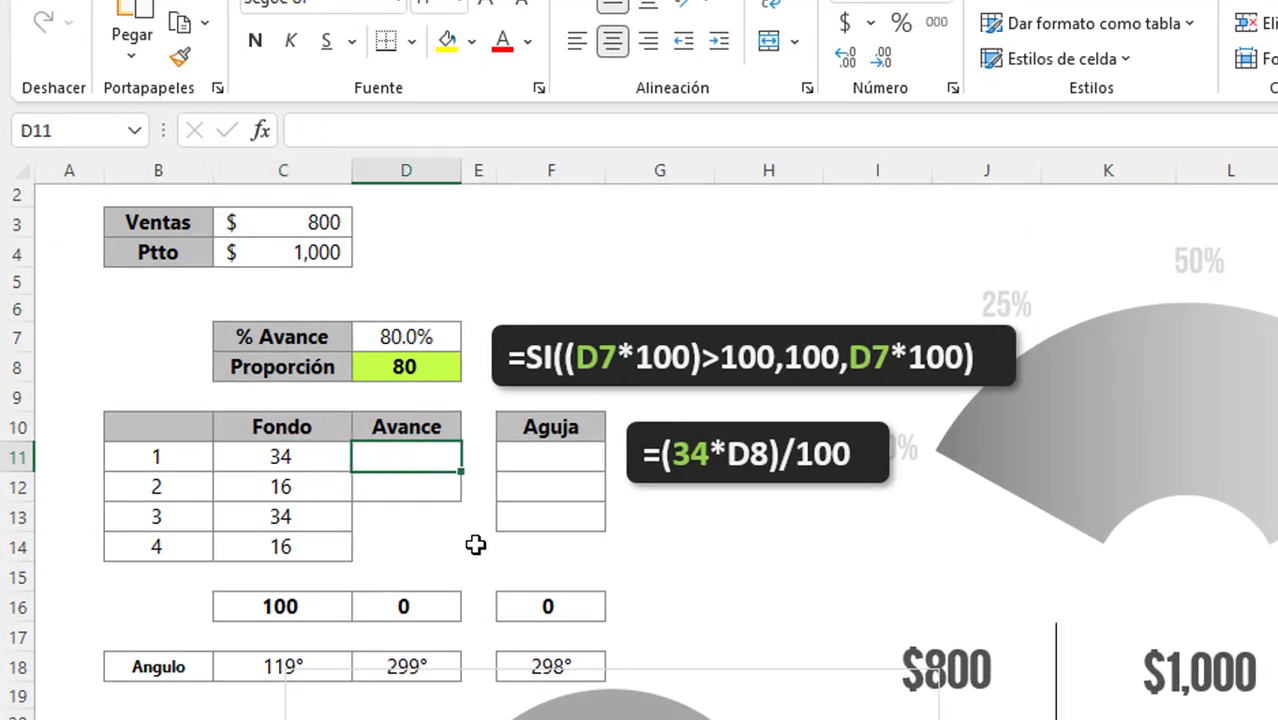
click(441, 371)
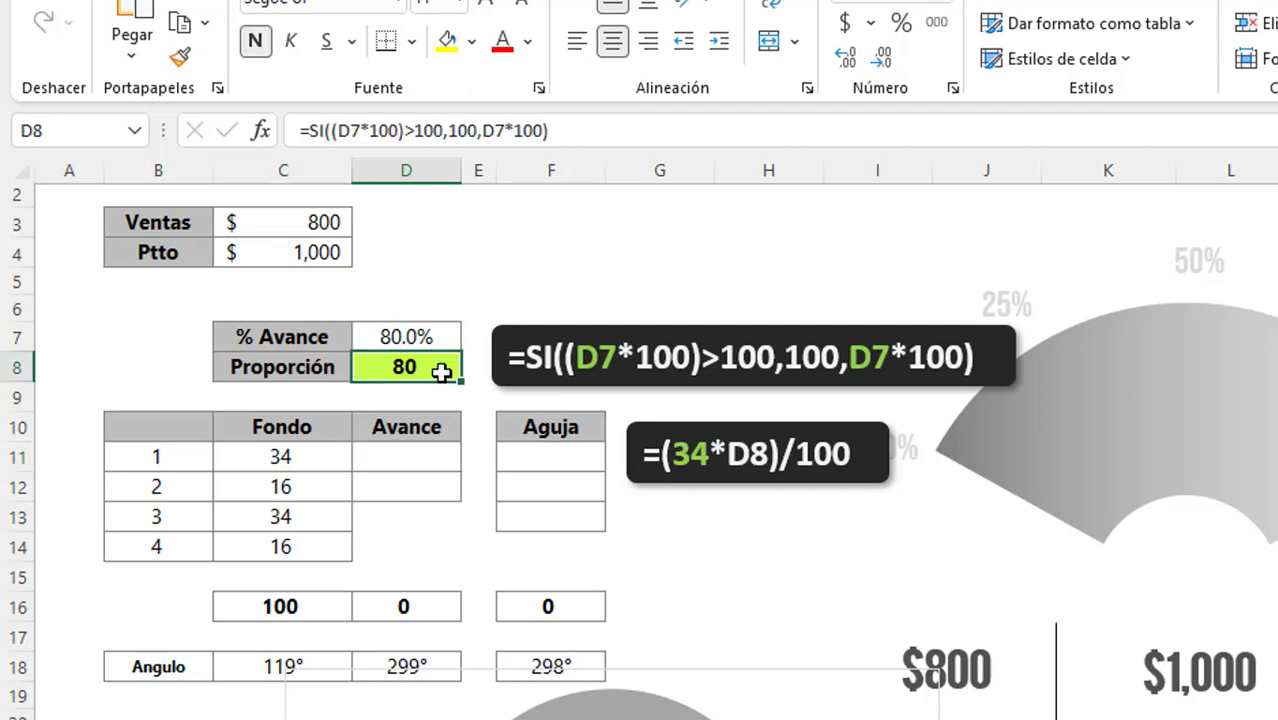
click(414, 462)
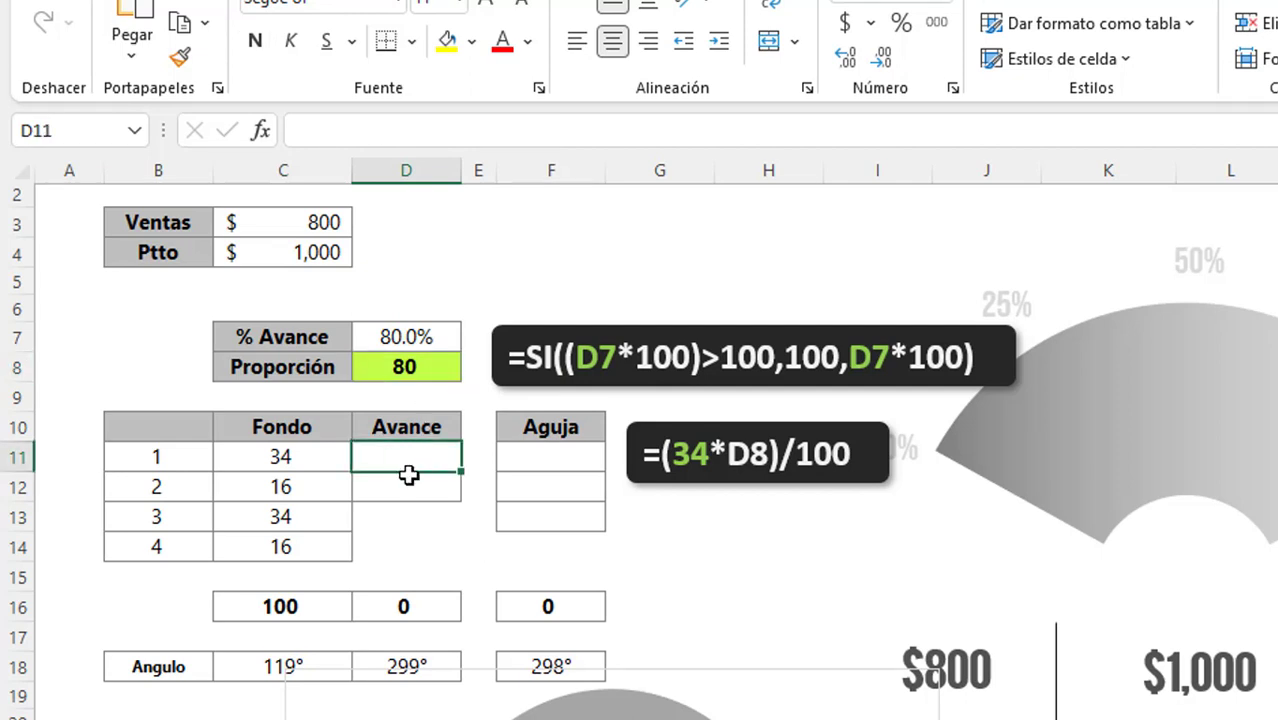
text(=)
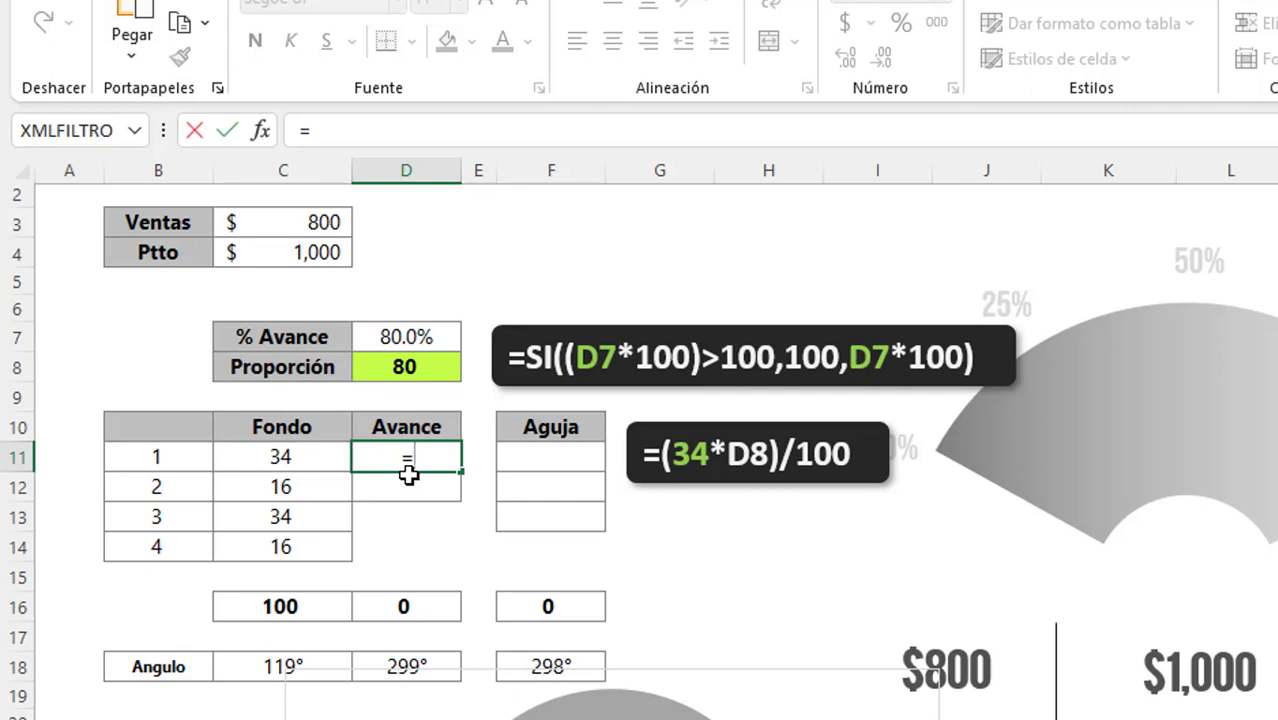
text(()
click(414, 370)
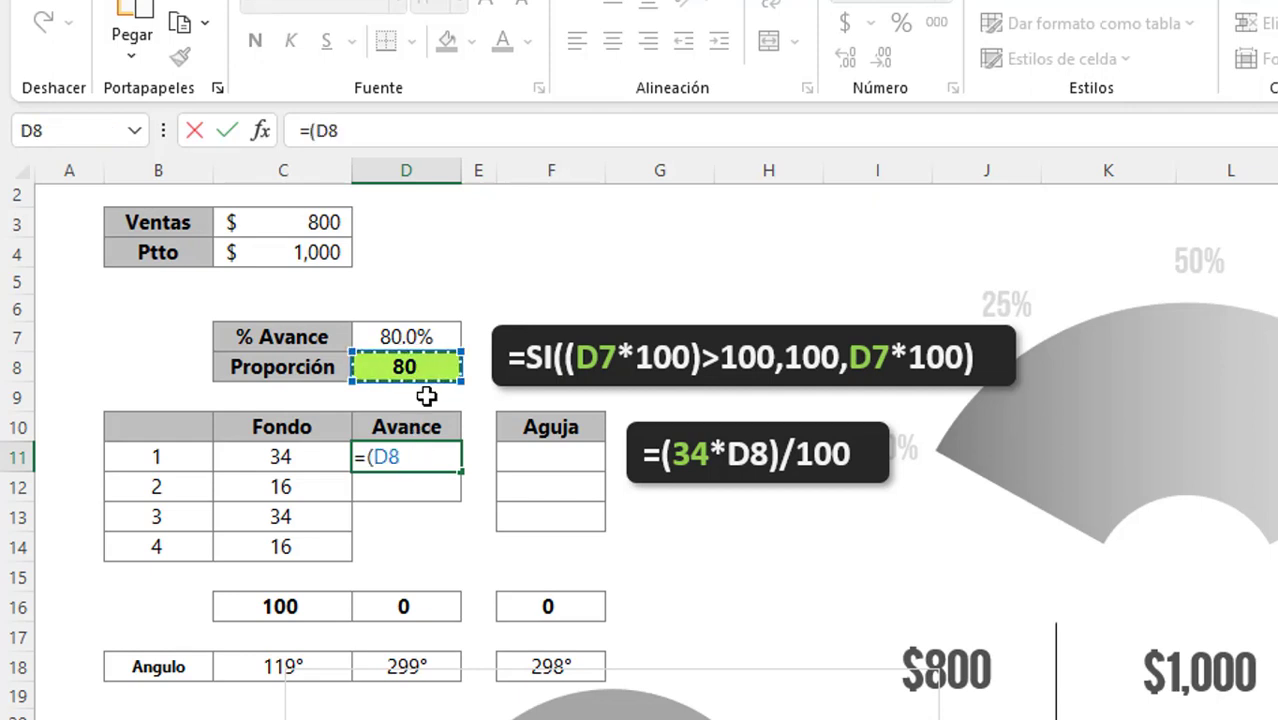
text(/)
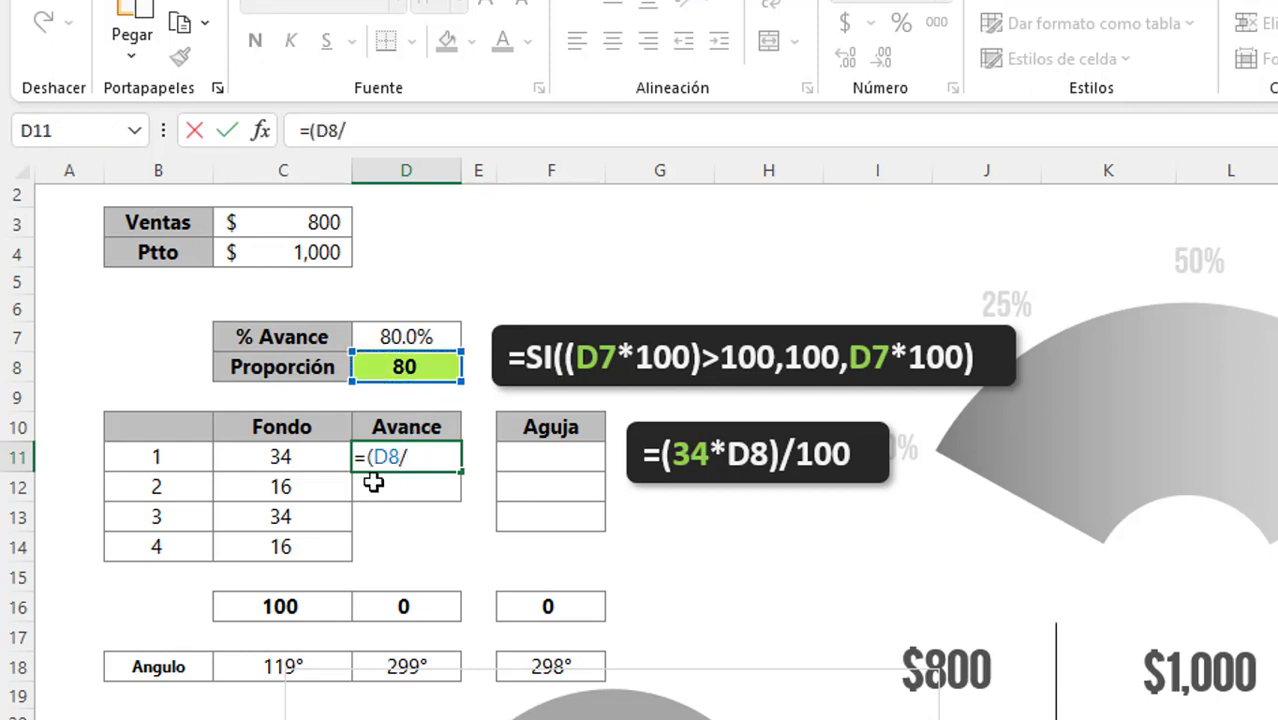
click(316, 456)
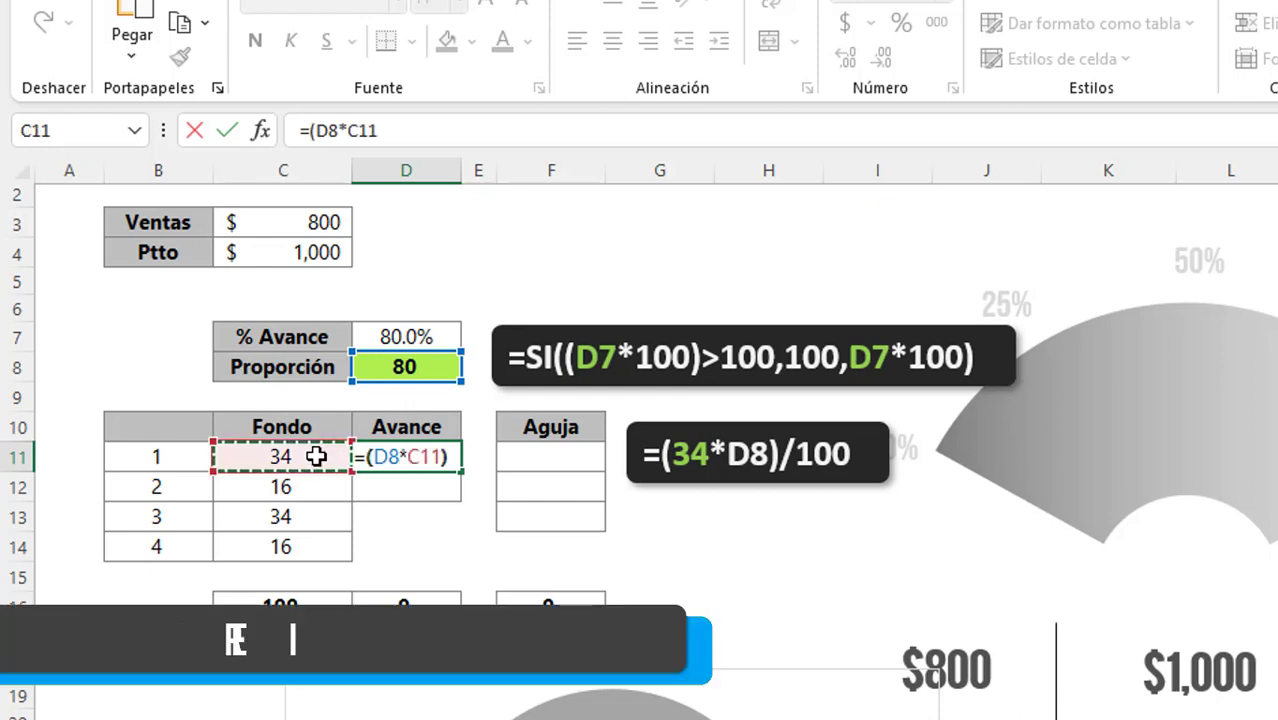
text()/1)
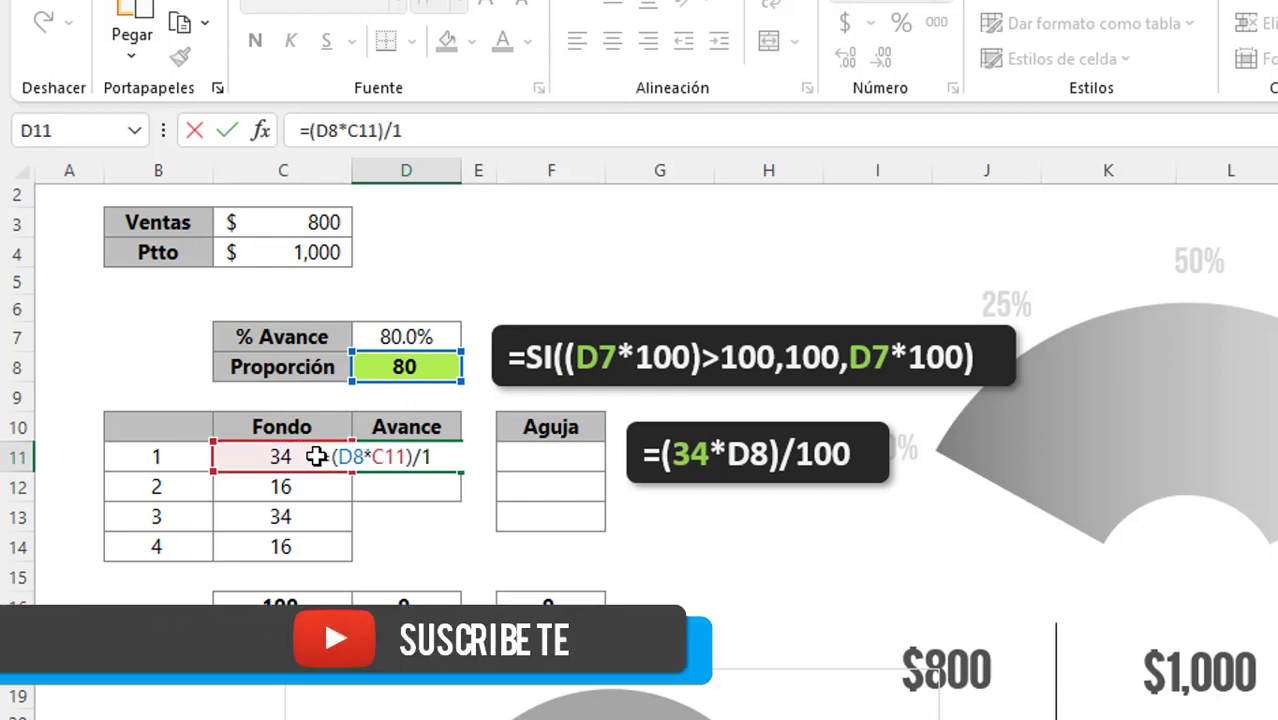
text(00)
key(Return)
Enter the remainder formula =100-D11 in D12, giving 73.
key(Up)
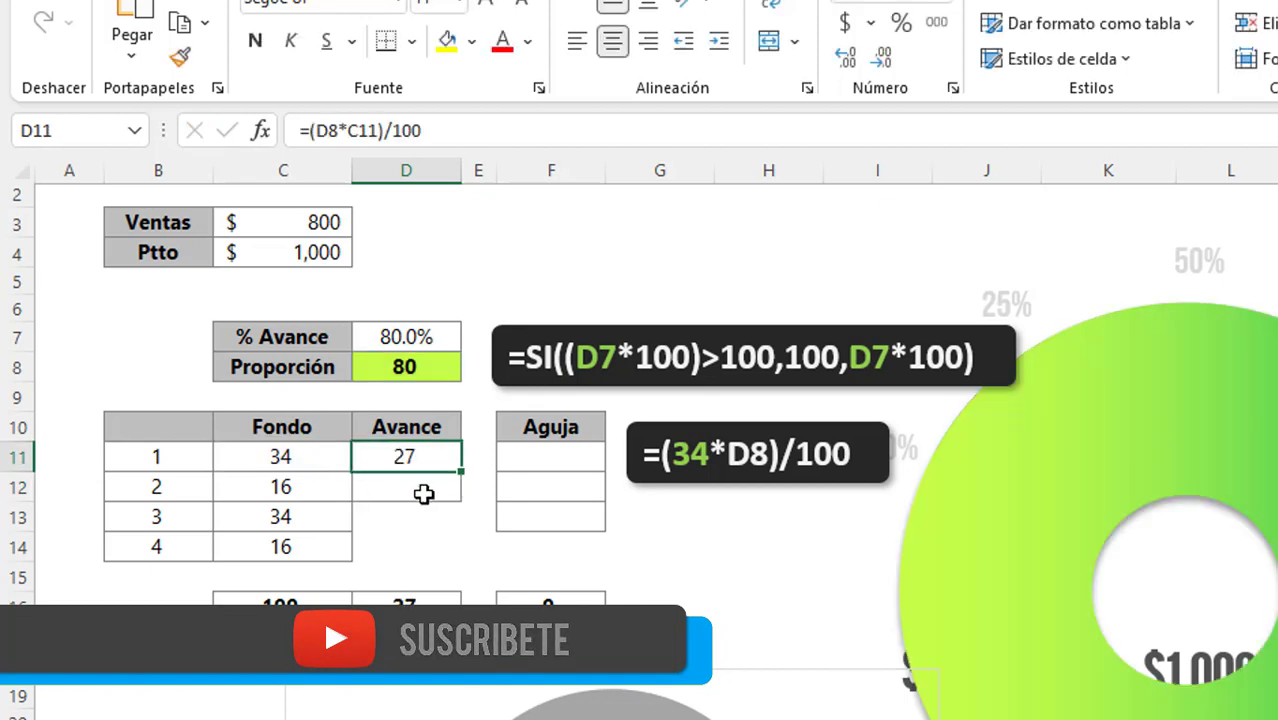
click(422, 491)
click(426, 464)
click(428, 488)
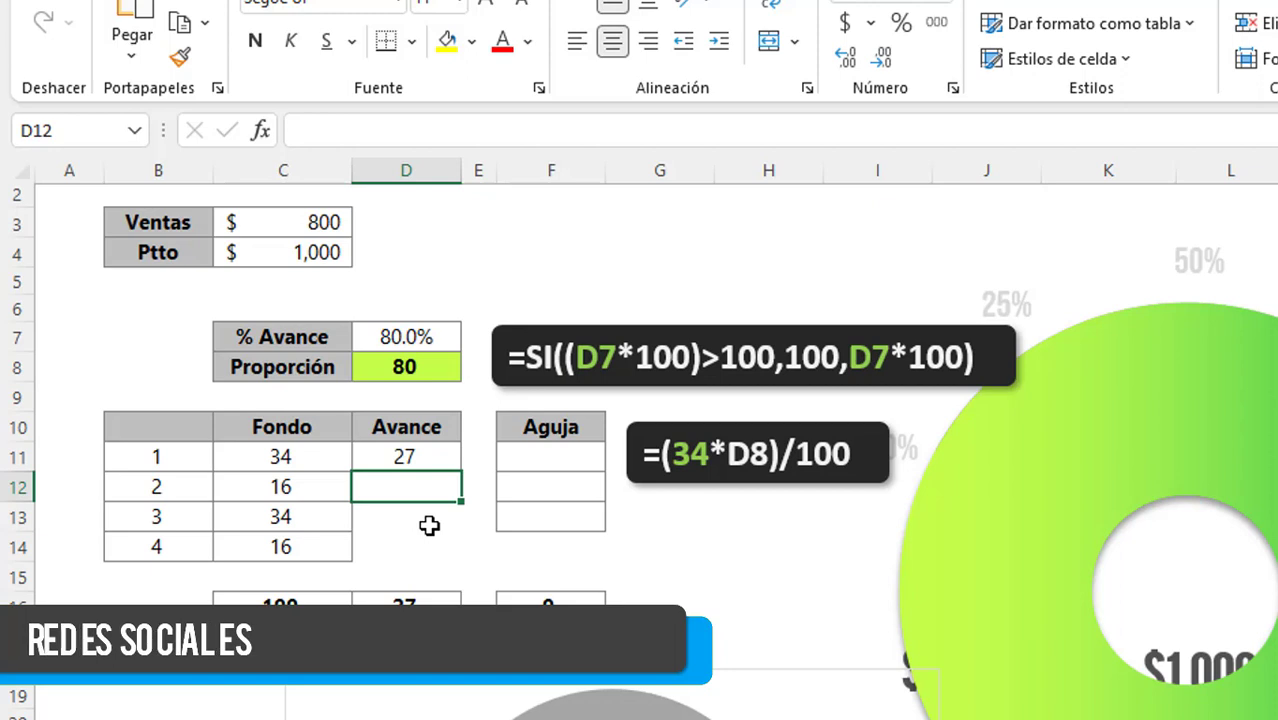
text(1)
key(Escape)
text(=100)
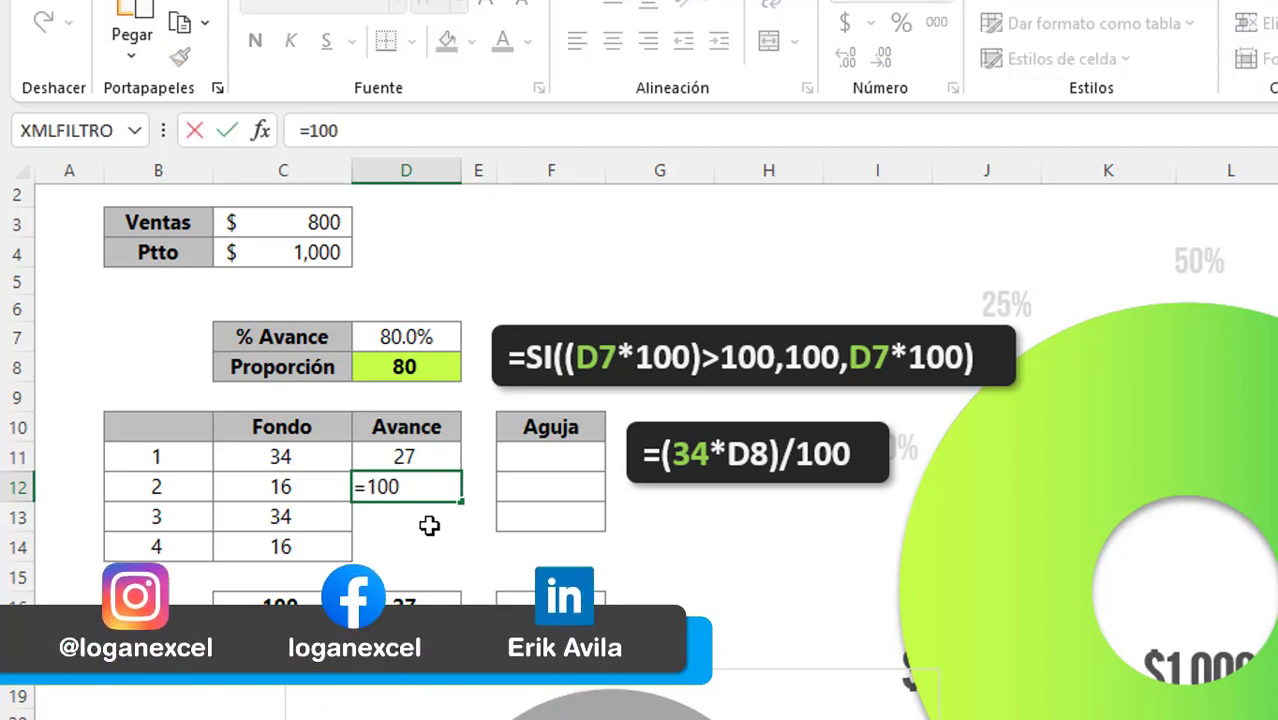
key(Up)
key(Return)
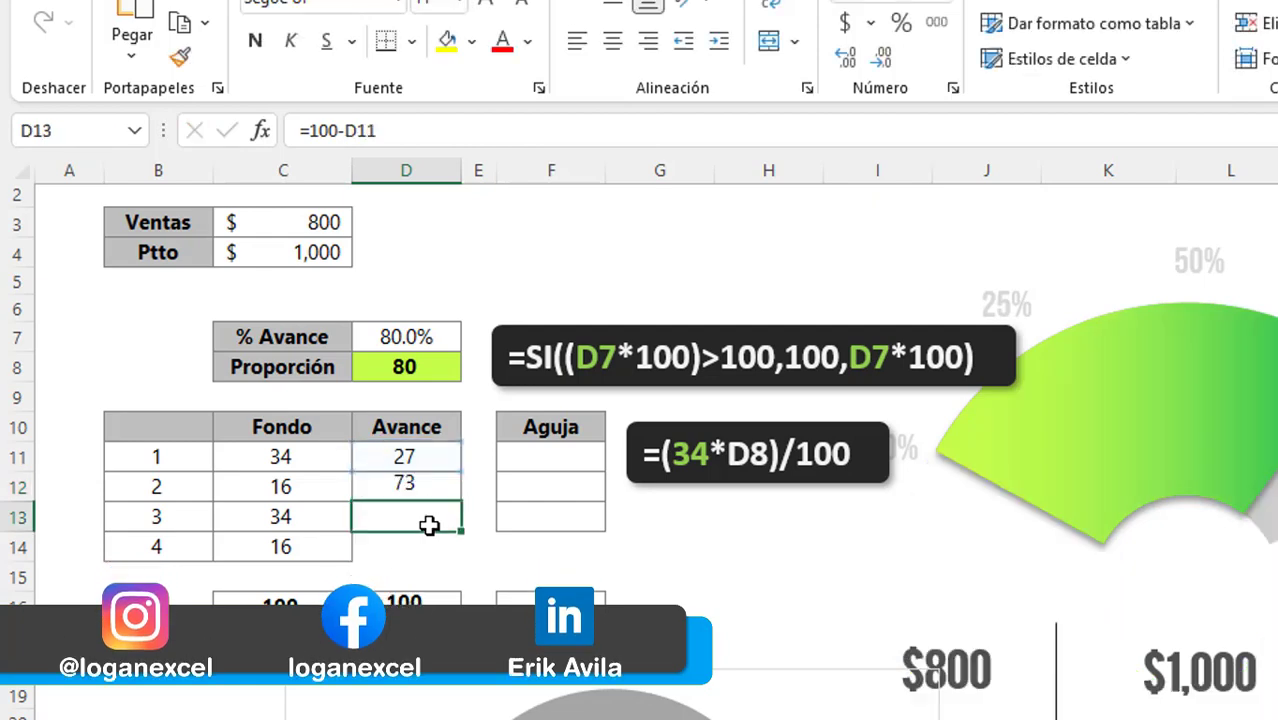
Check that D16's SUMA total is 100, then select the Avance range D10:D12.
scroll(462, 502, down, 1)
key(Down)
key(Down)
key(Down)
key(F2)
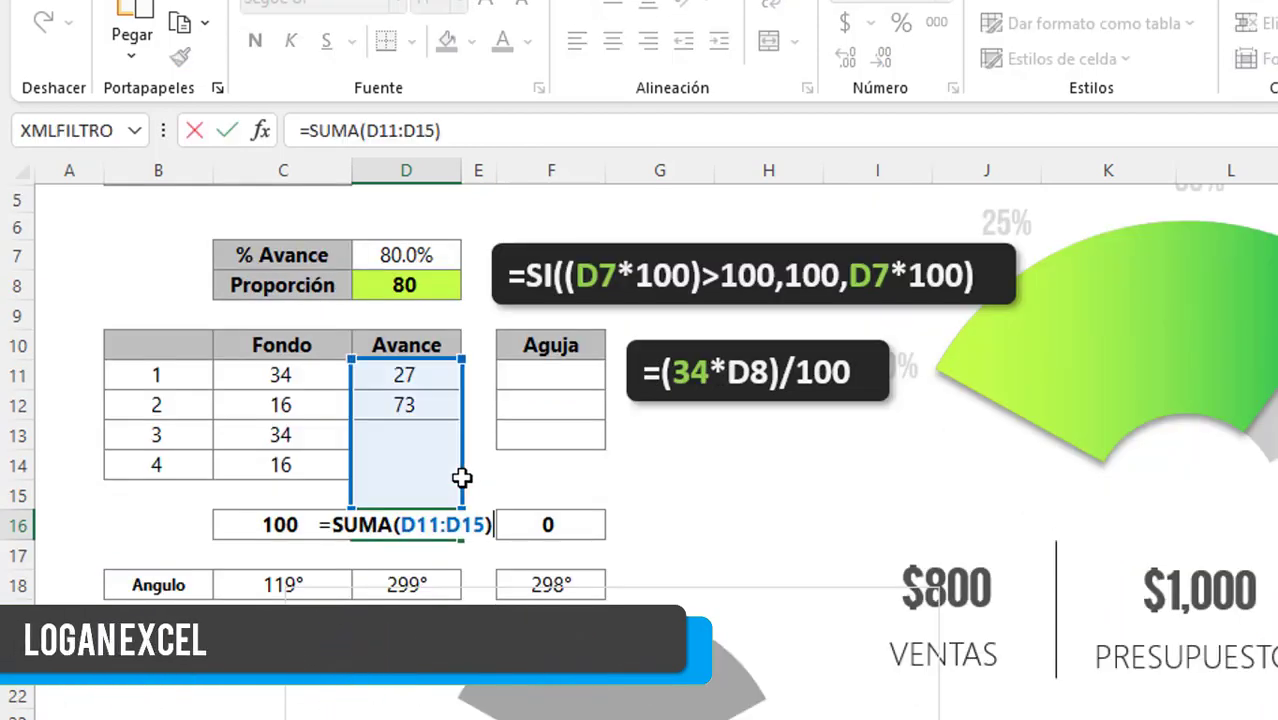
key(Escape)
click(410, 408)
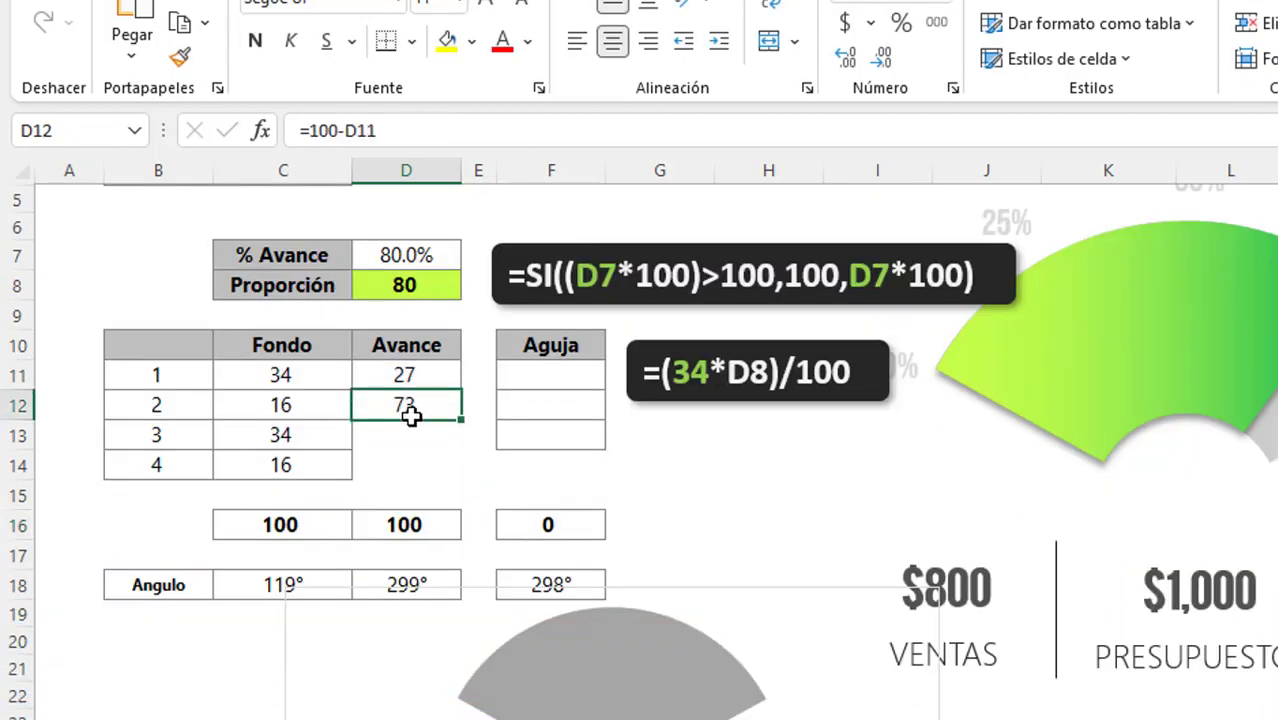
click(412, 522)
key(F2)
key(Escape)
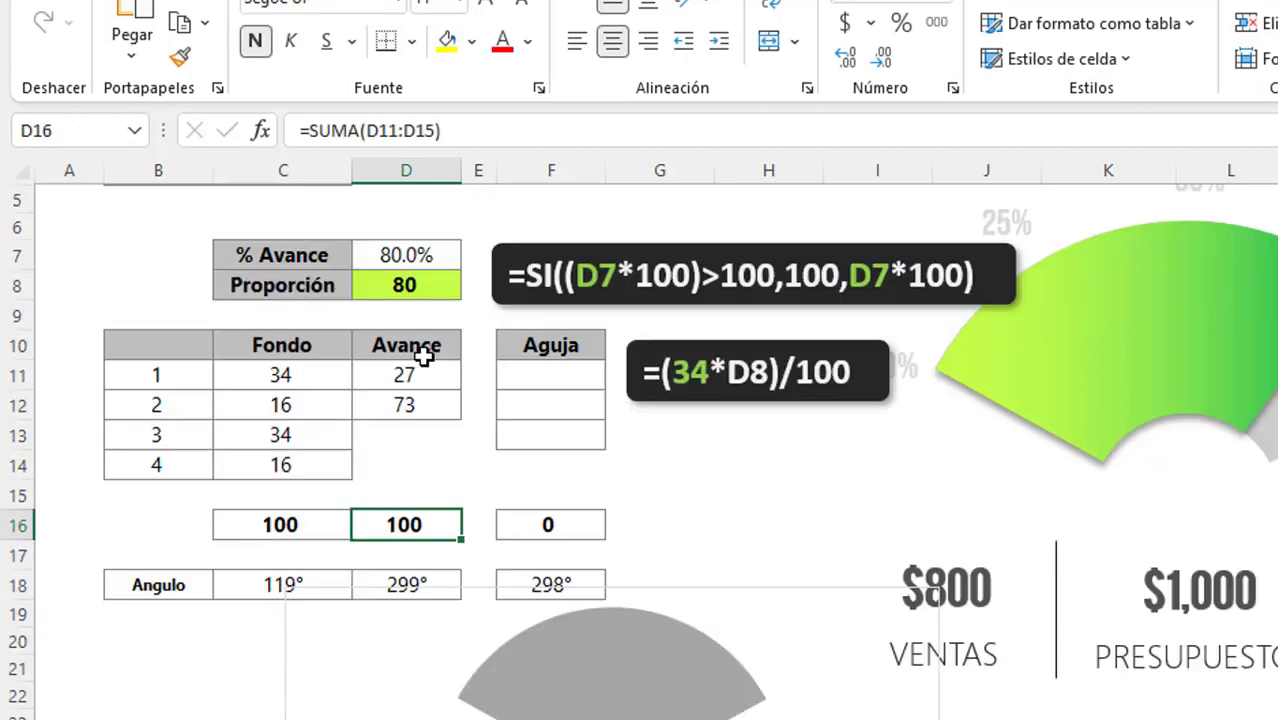
drag(419, 350, 424, 396)
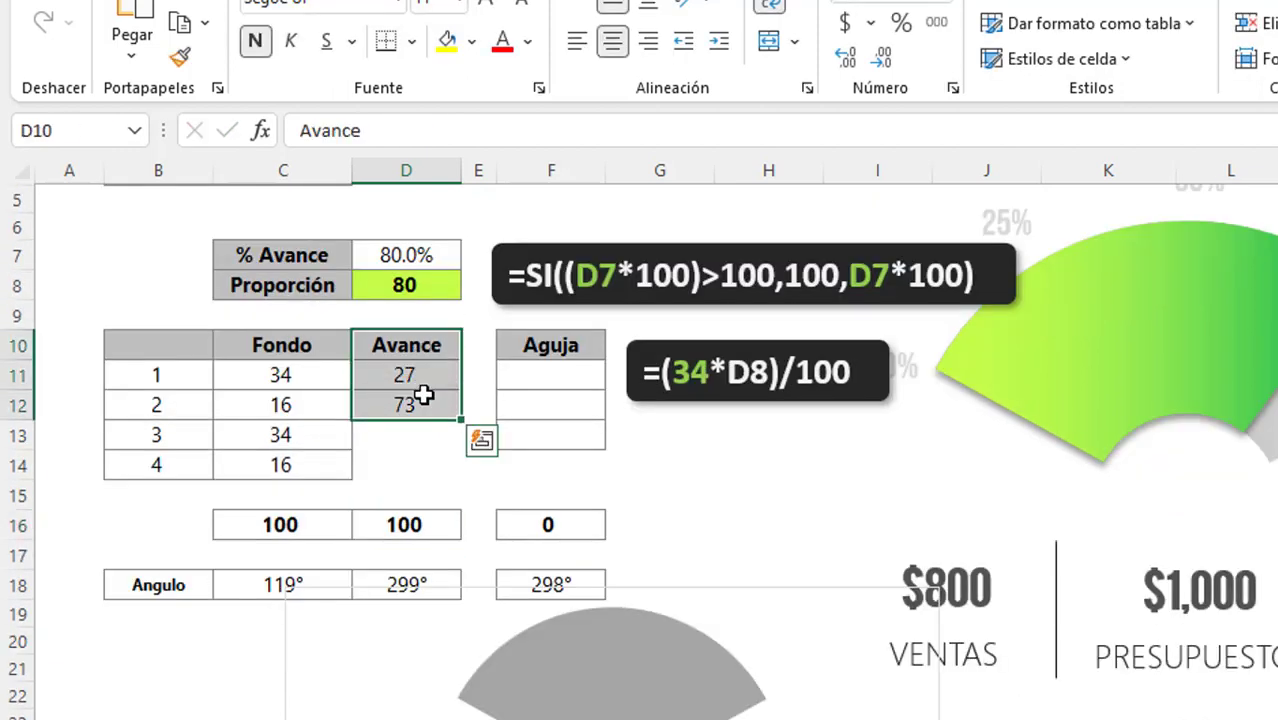
Insert a 2D pie chart of the Avance values and set its first slice angle to 299°.
click(520, 140)
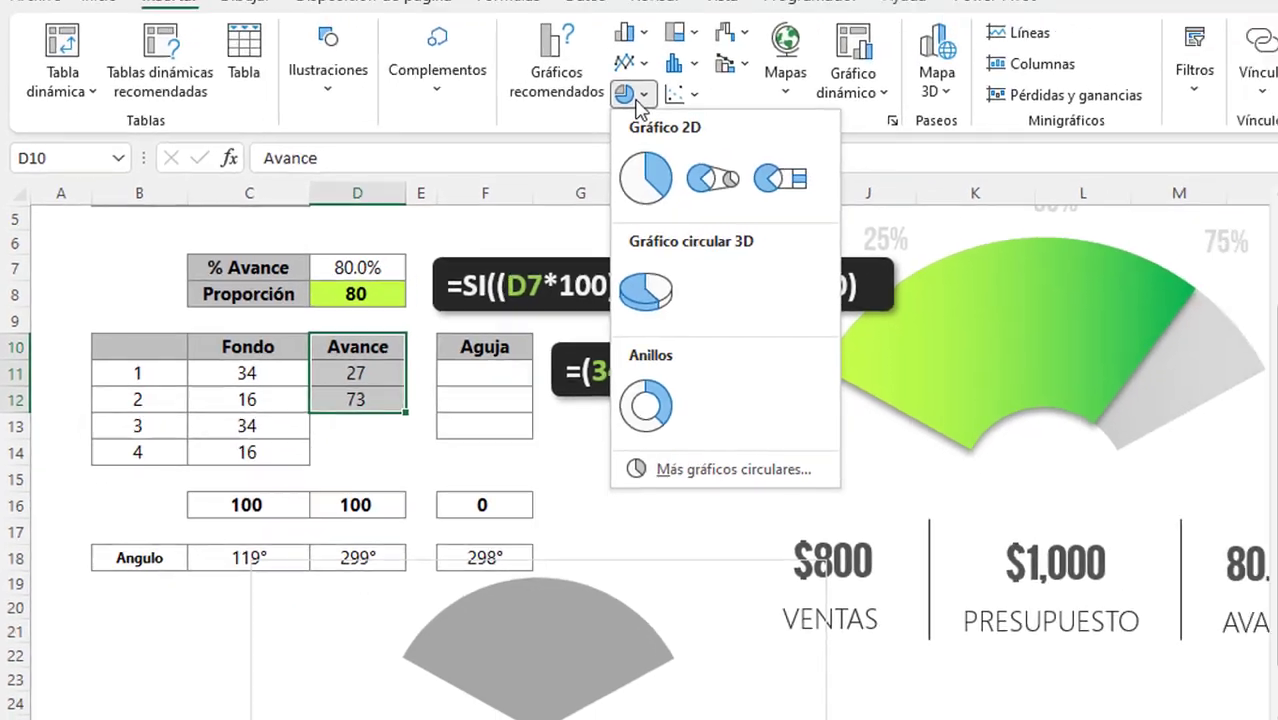
click(533, 212)
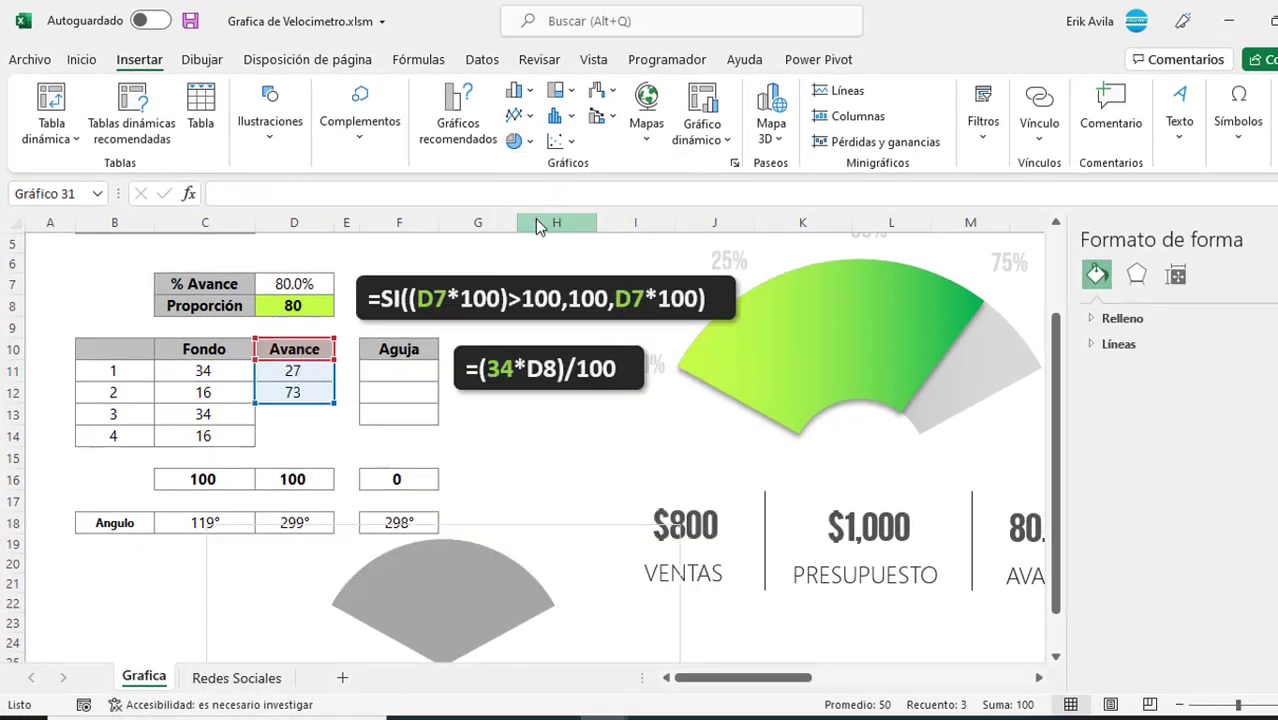
click(705, 462)
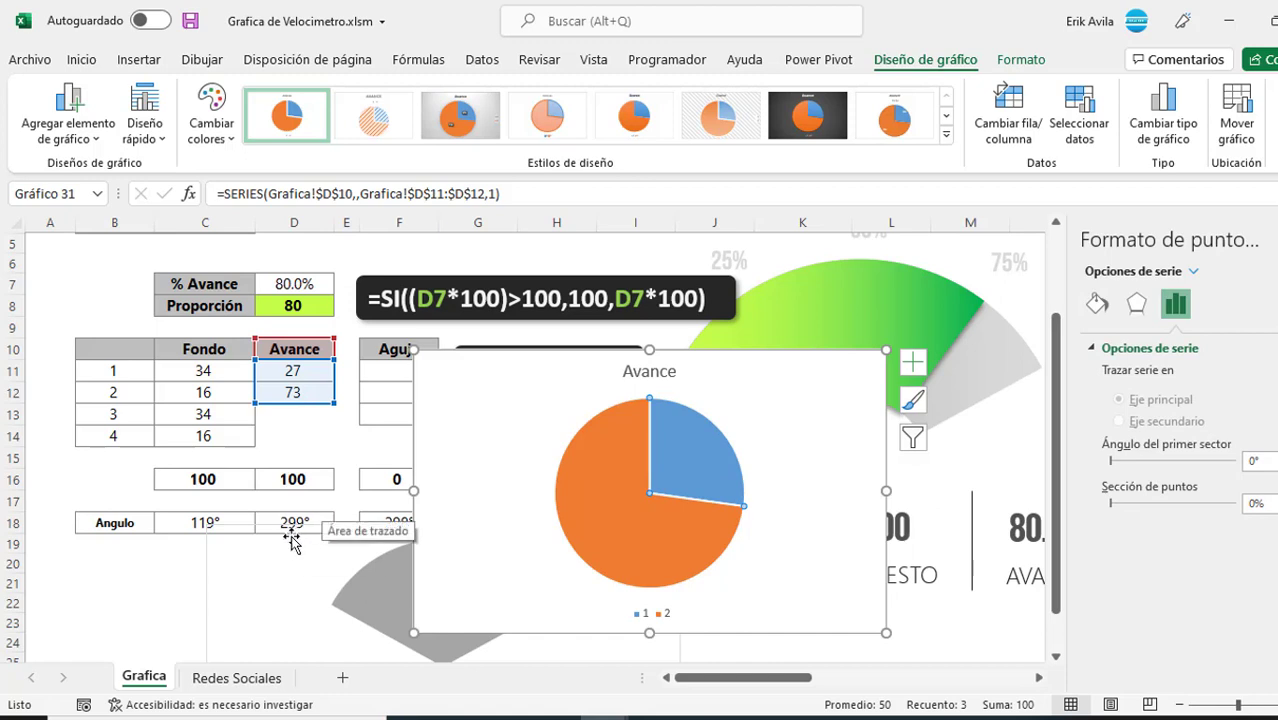
click(1258, 461)
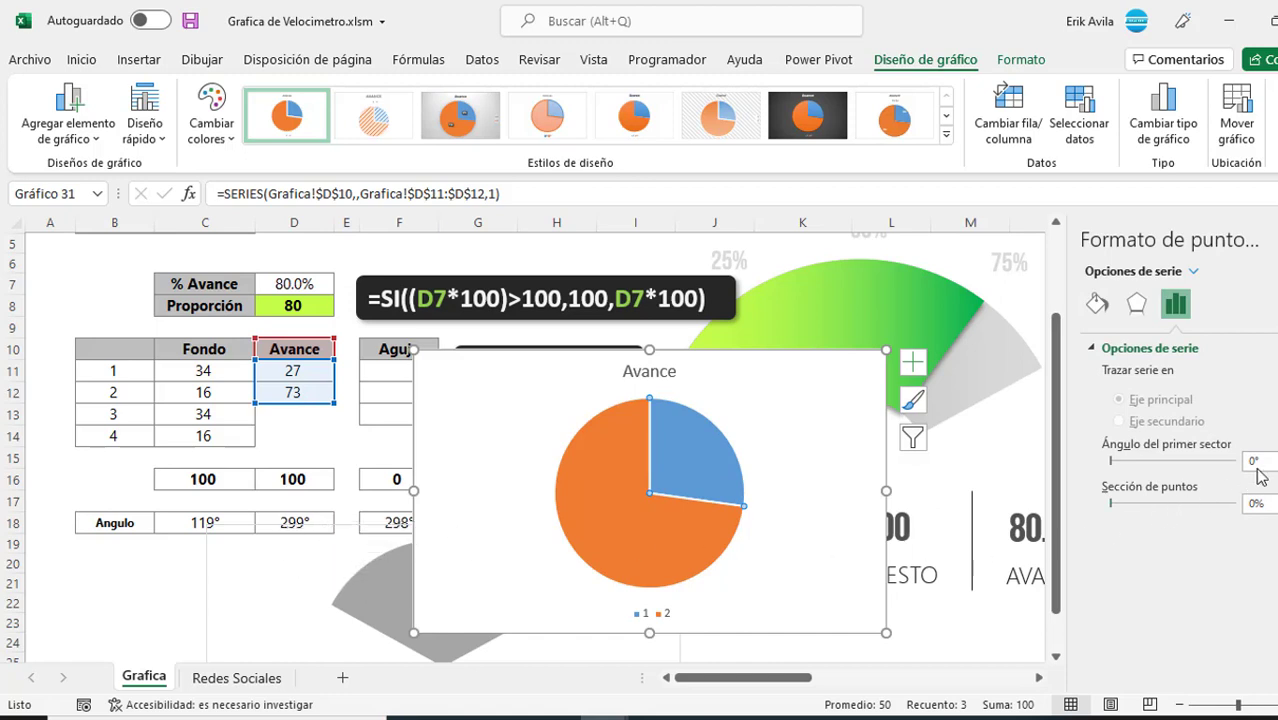
text(299)
key(Return)
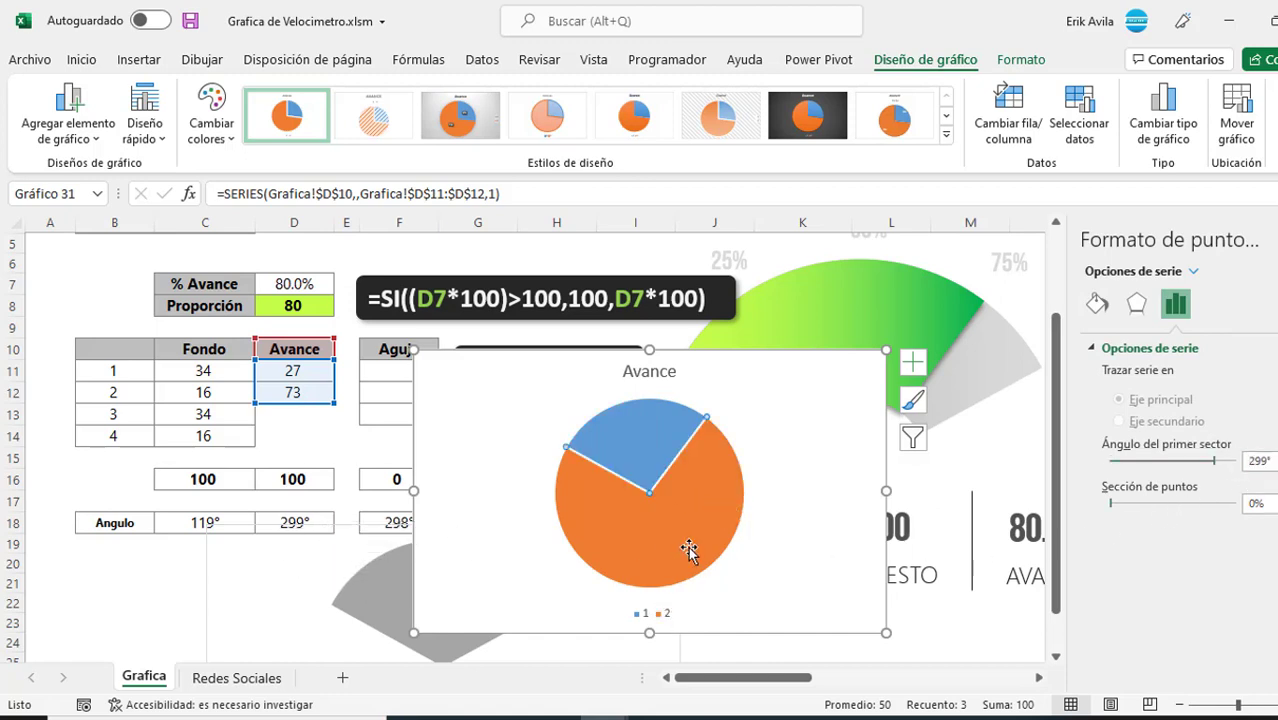
Give the orange 73 slice No Fill and delete the chart legend.
click(82, 59)
click(324, 128)
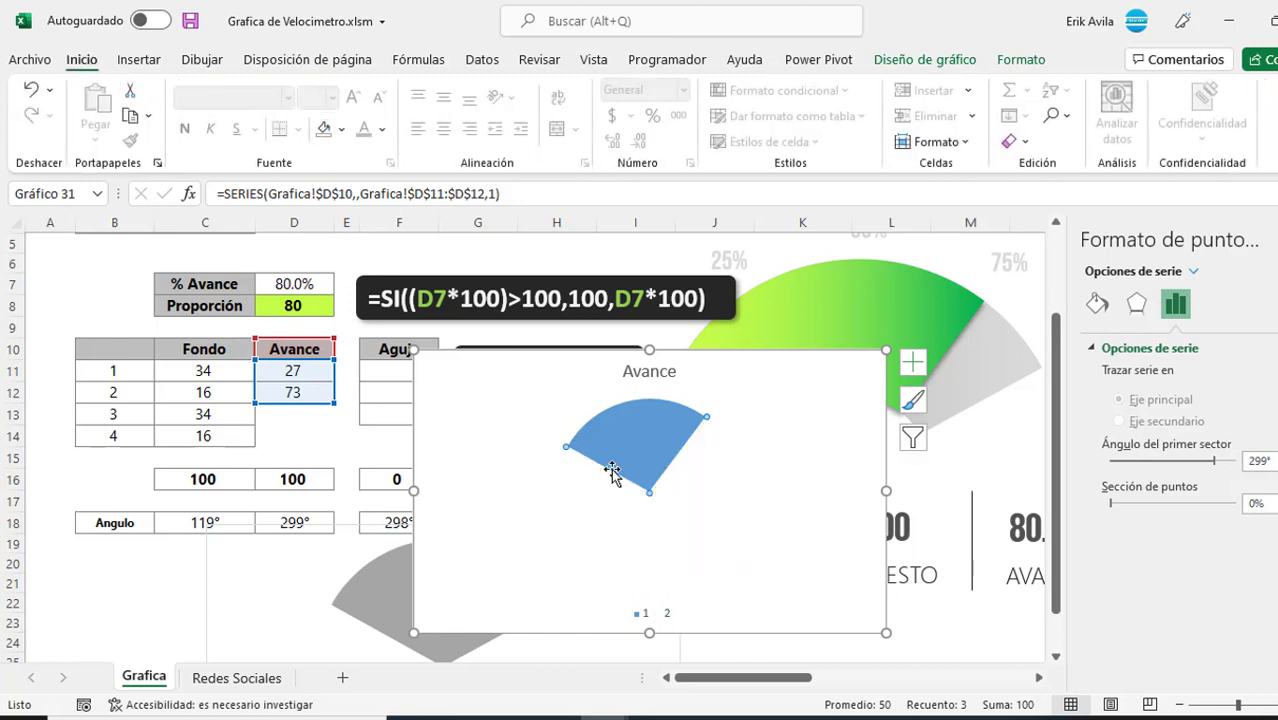
click(648, 608)
key(Delete)
click(642, 380)
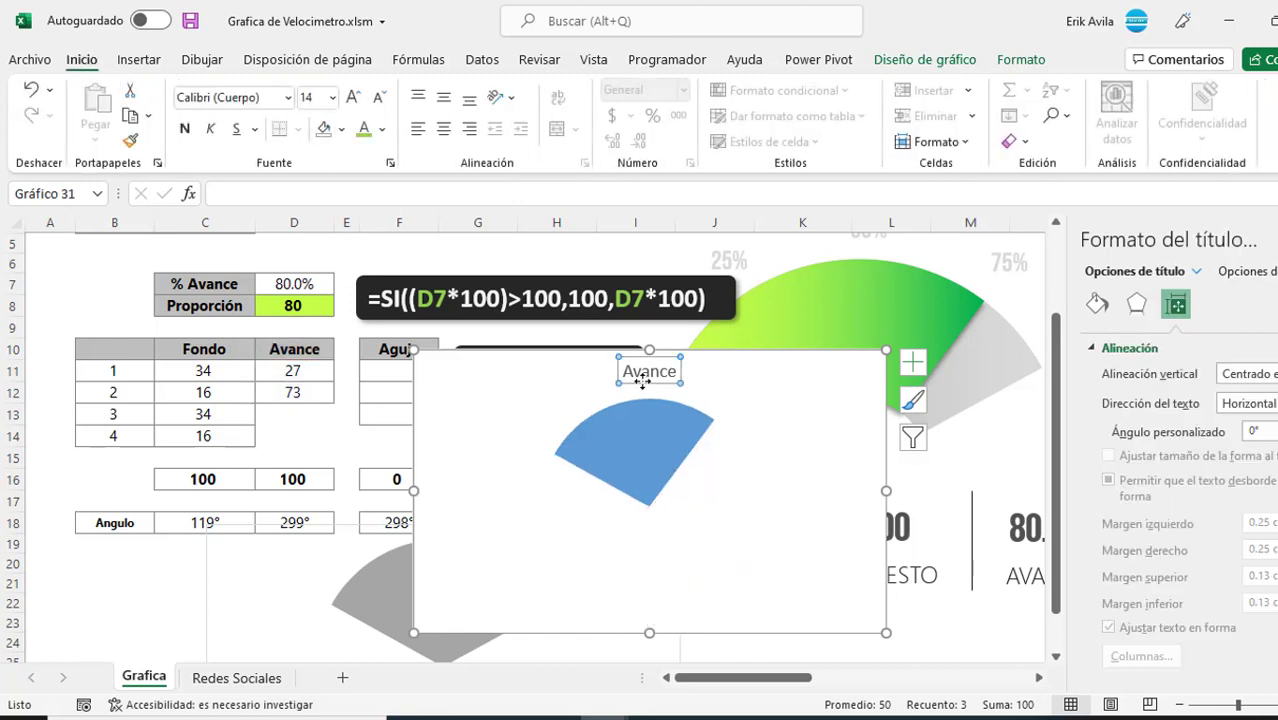
Set the Avance chart's Shape Fill to No Fill and Shape Outline to No Outline.
click(1020, 59)
click(675, 90)
click(670, 334)
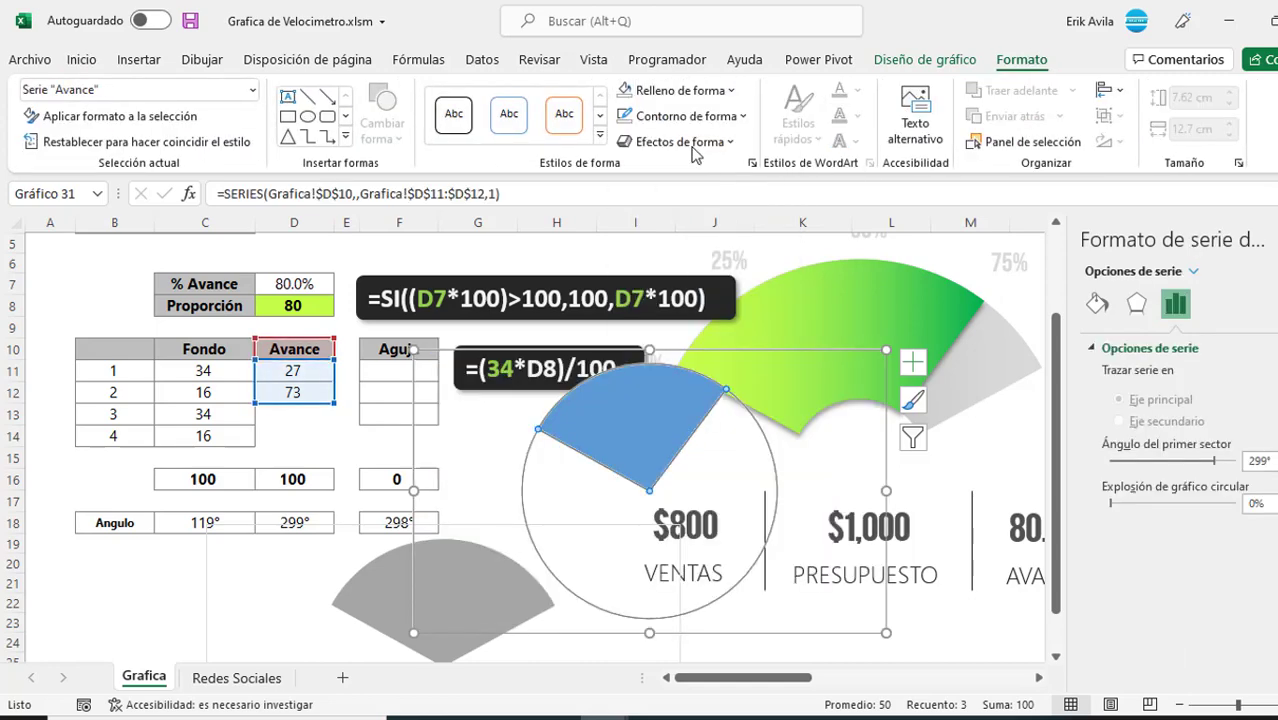
click(690, 115)
click(660, 364)
Drag the transparent Avance pie over the grey Fondo pie below the tables.
drag(680, 394, 498, 489)
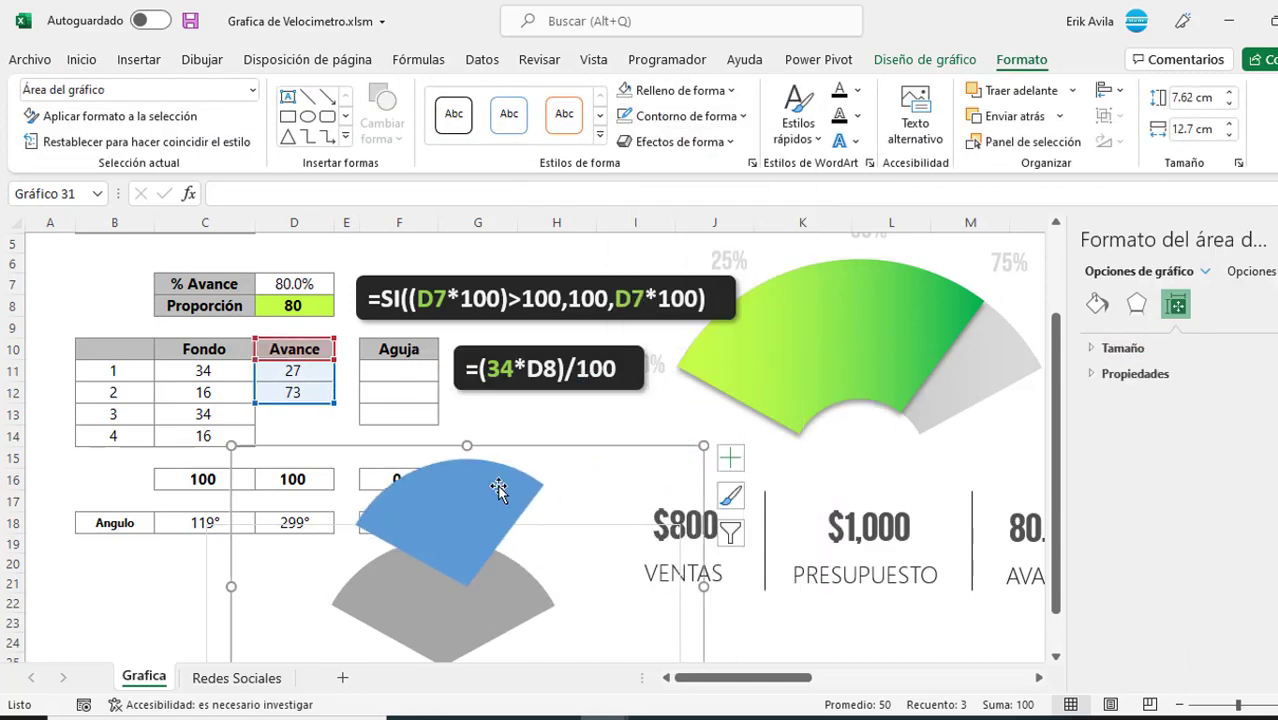
scroll(498, 489, down, 2)
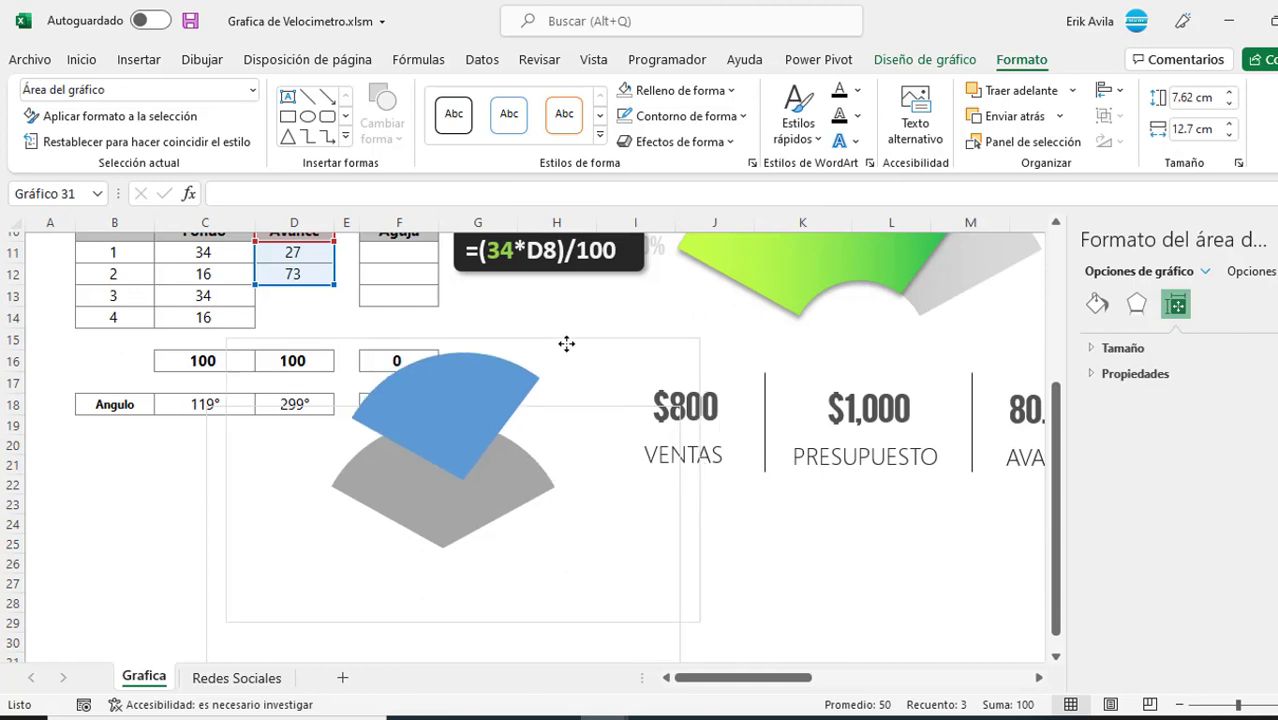
drag(566, 343, 548, 407)
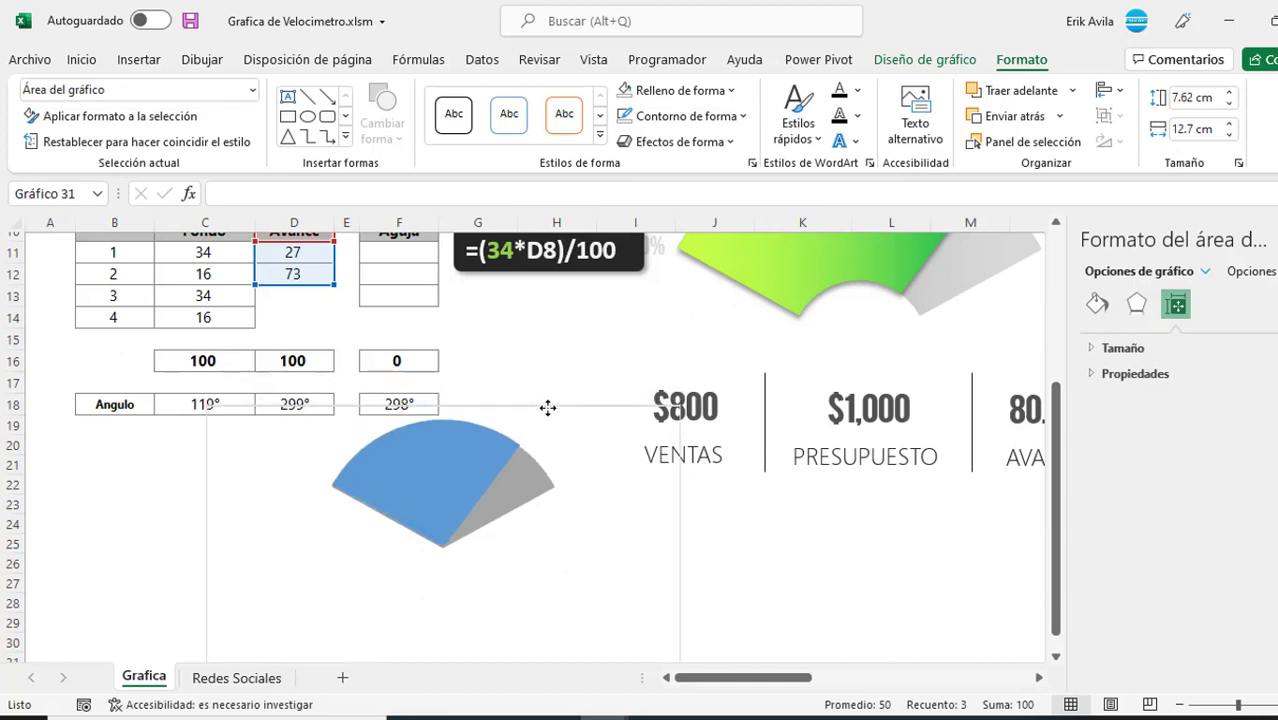
scroll(513, 499, up, 2)
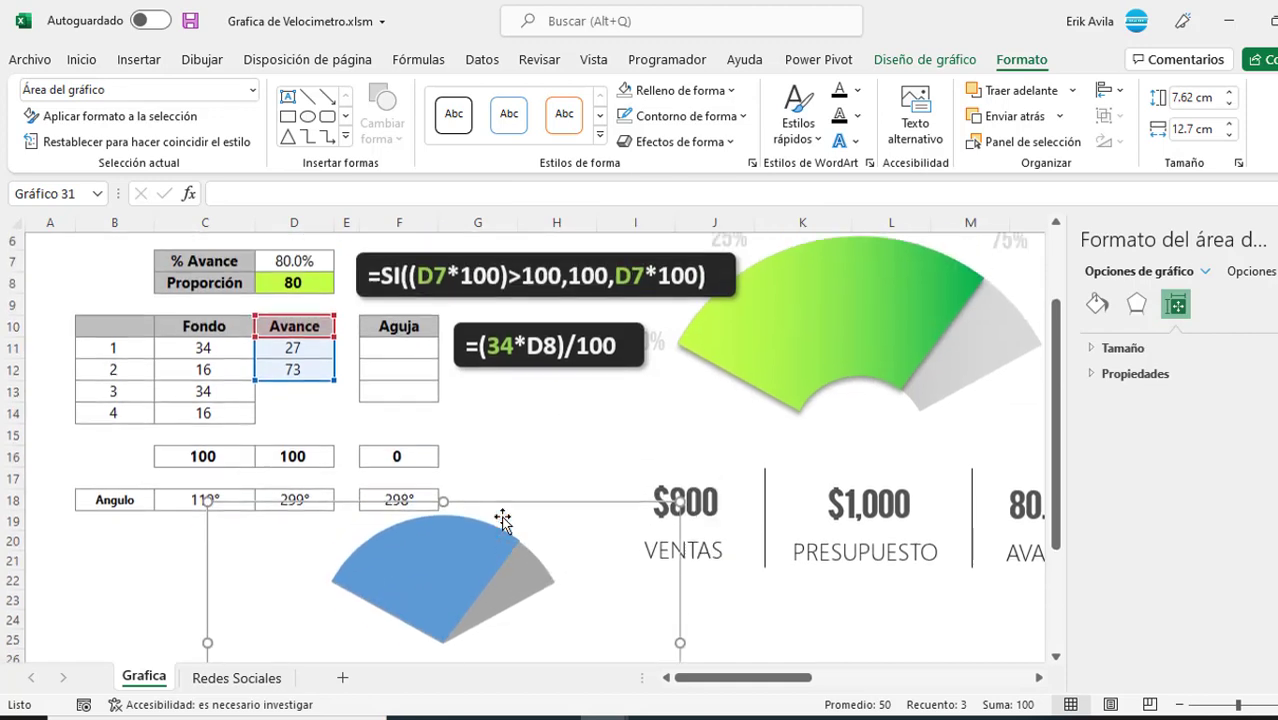
scroll(502, 512, up, 1)
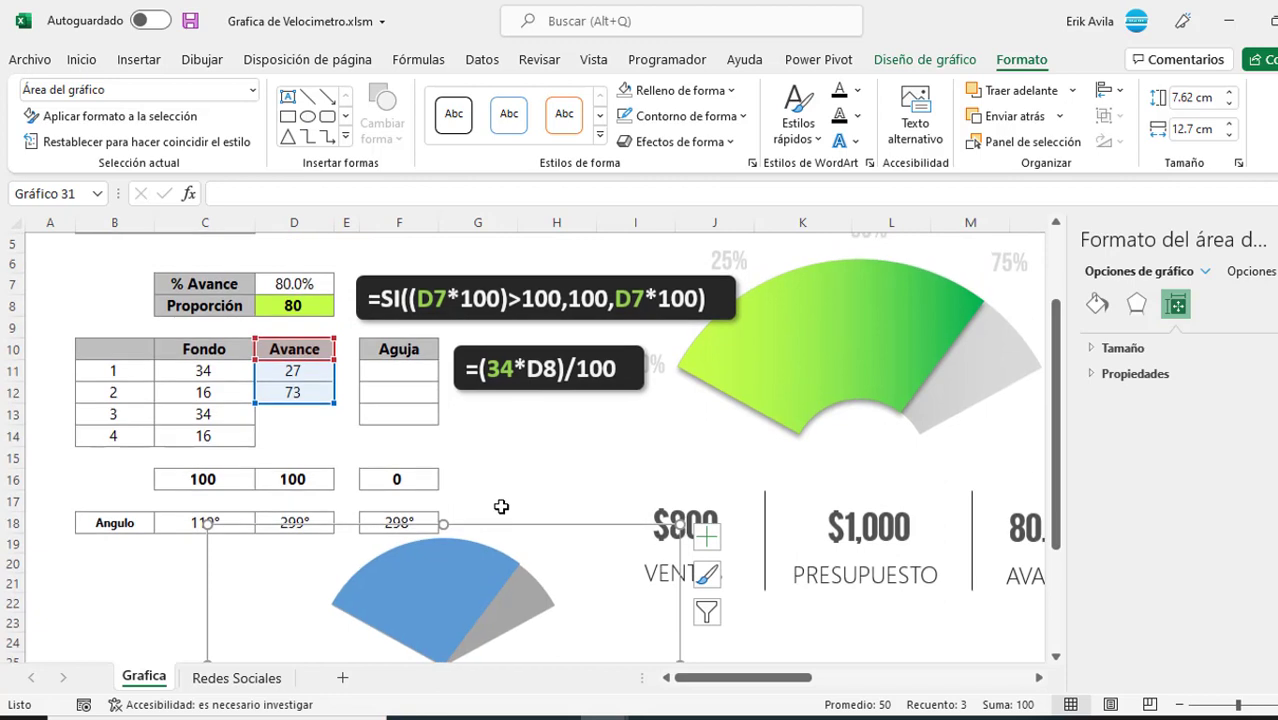
click(470, 557)
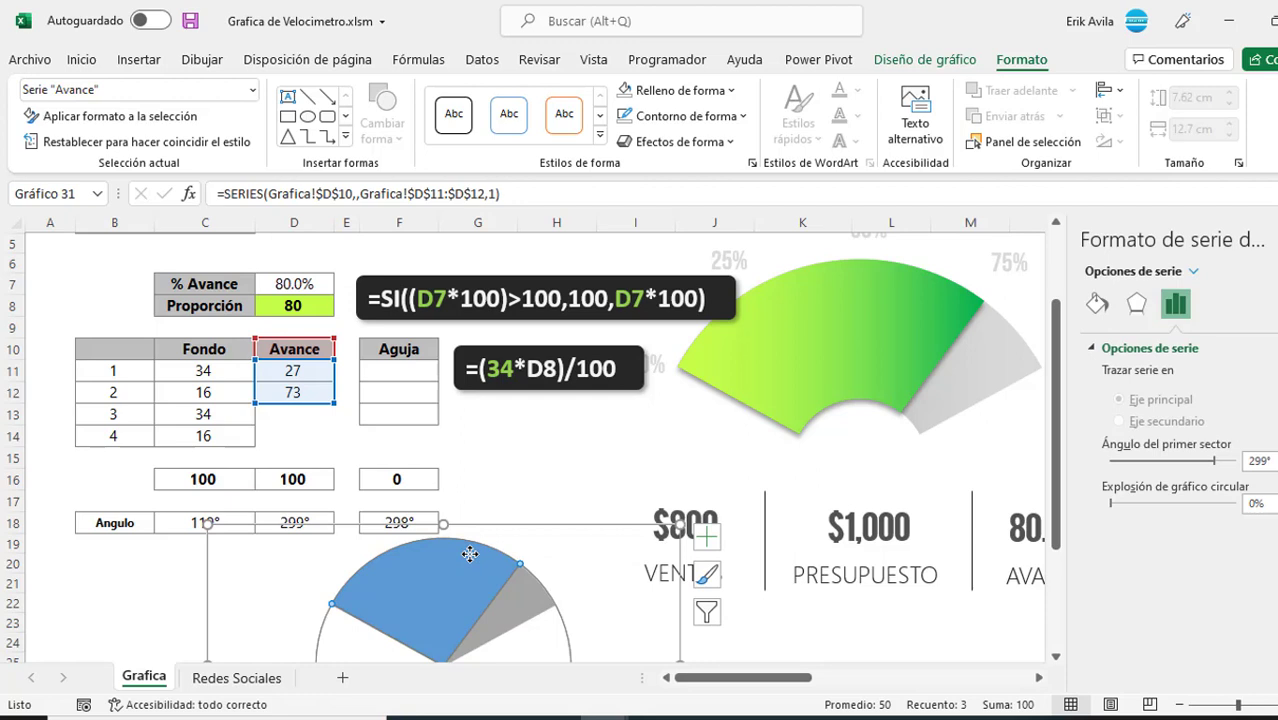
scroll(470, 555, down, 2)
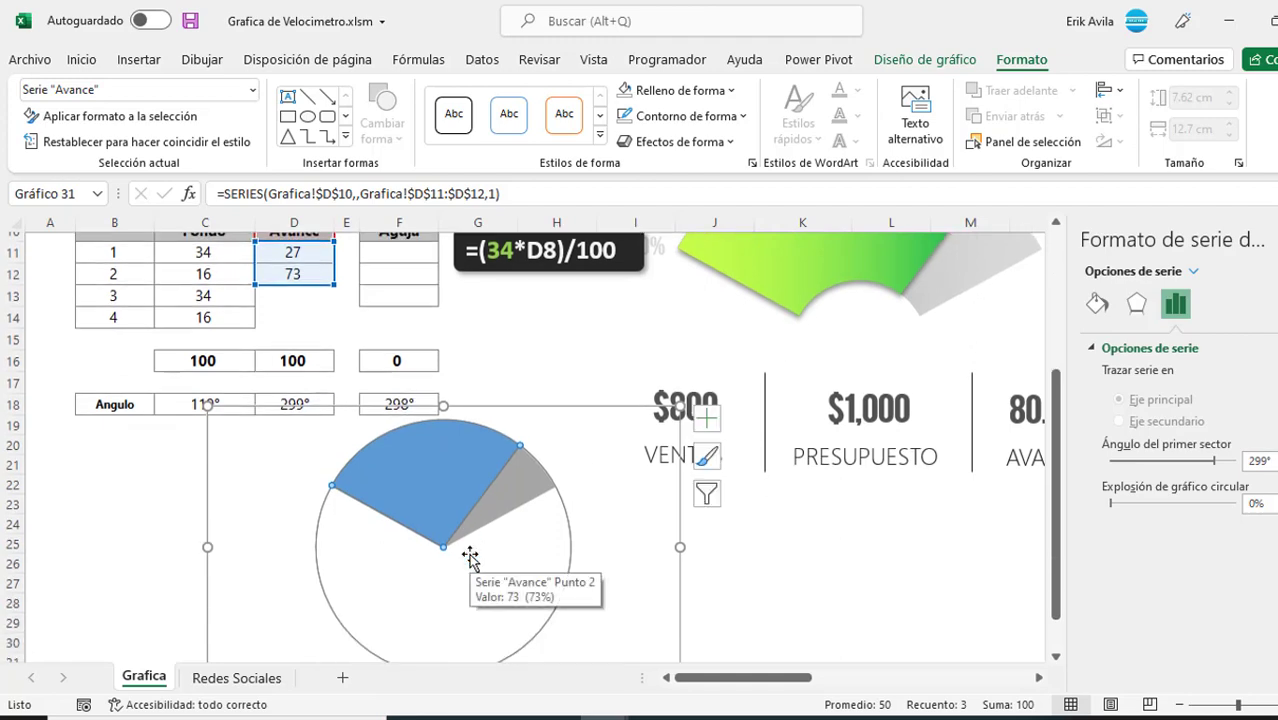
scroll(470, 557, up, 1)
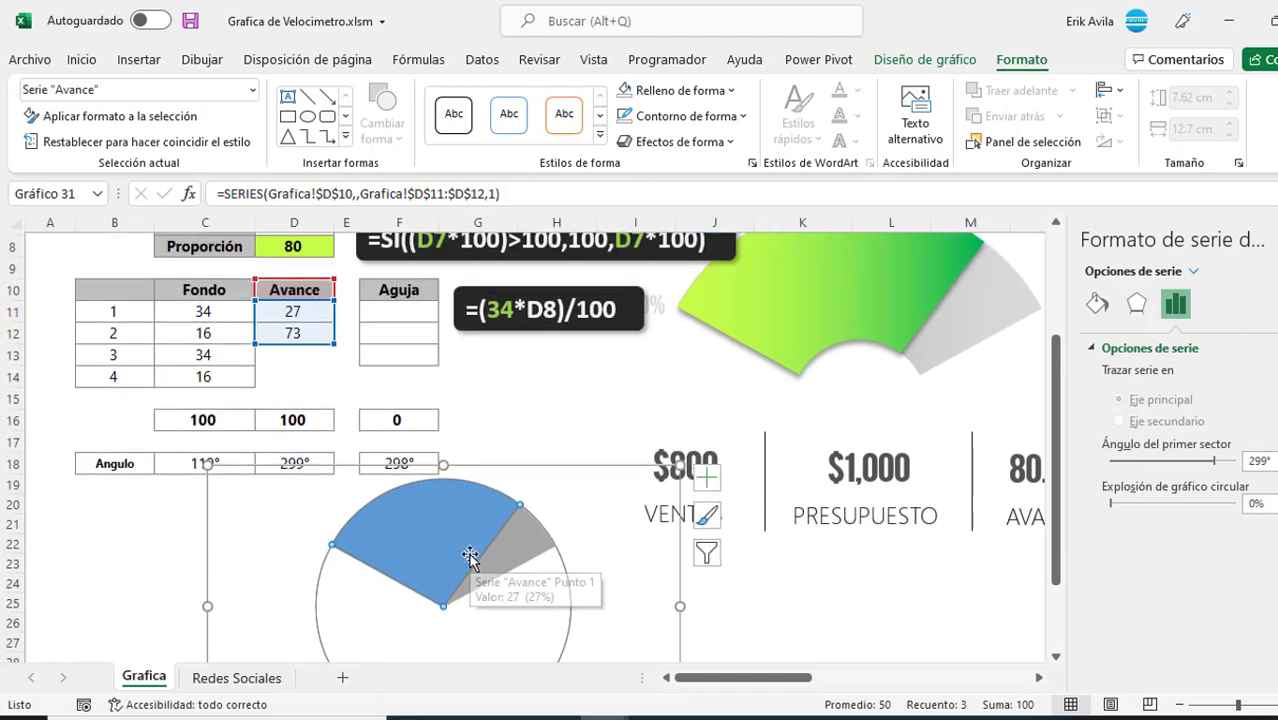
scroll(470, 557, up, 2)
click(399, 430)
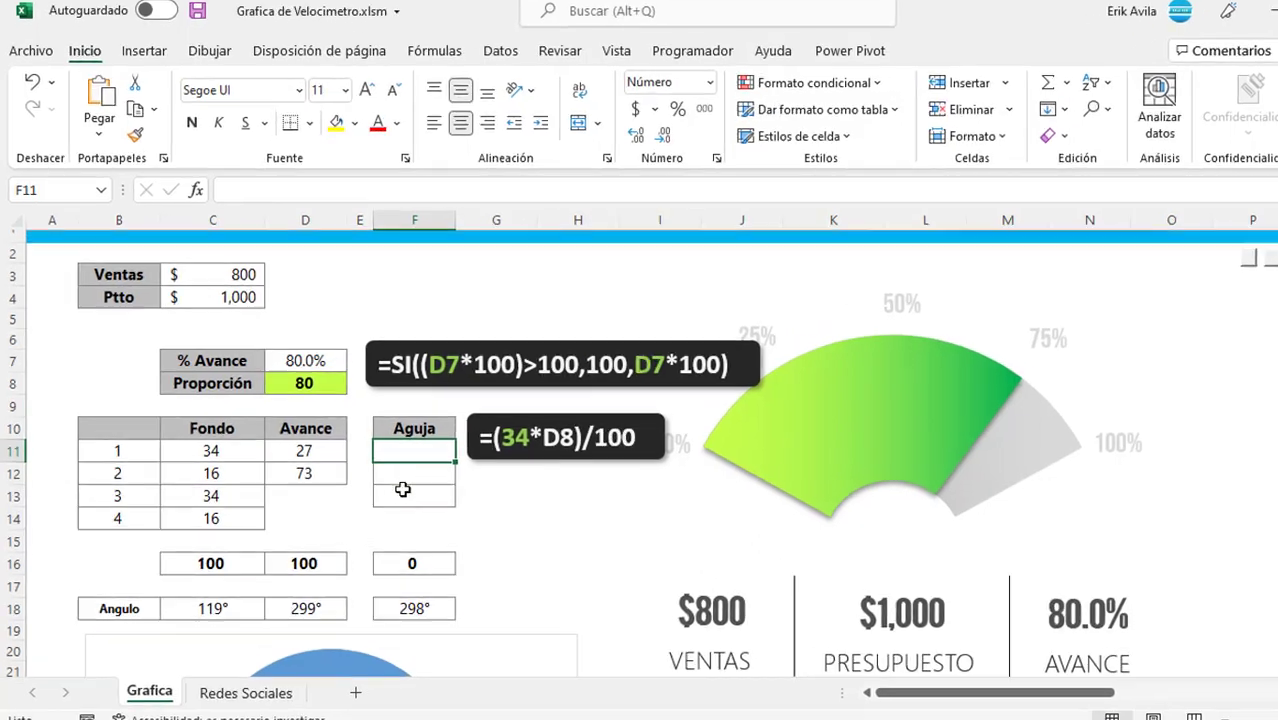
Enter the needle position formula =(C11*D8)/100 in F11.
click(399, 473)
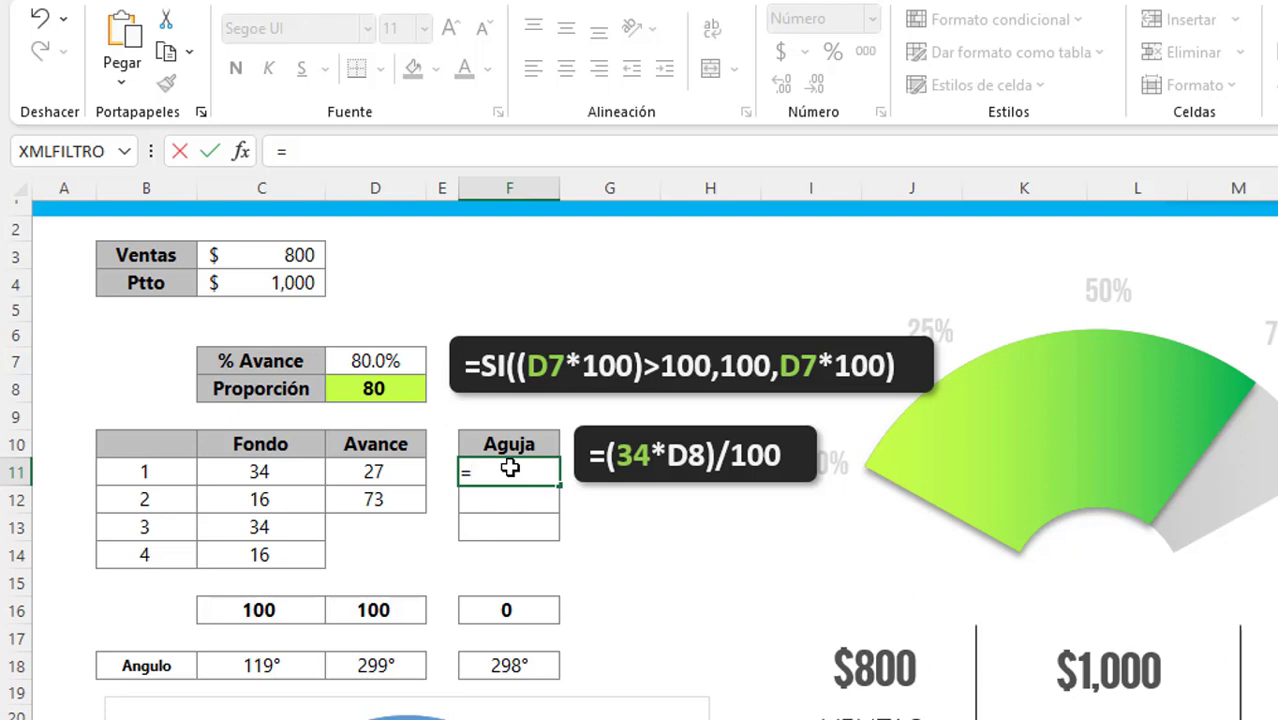
text(()
click(287, 471)
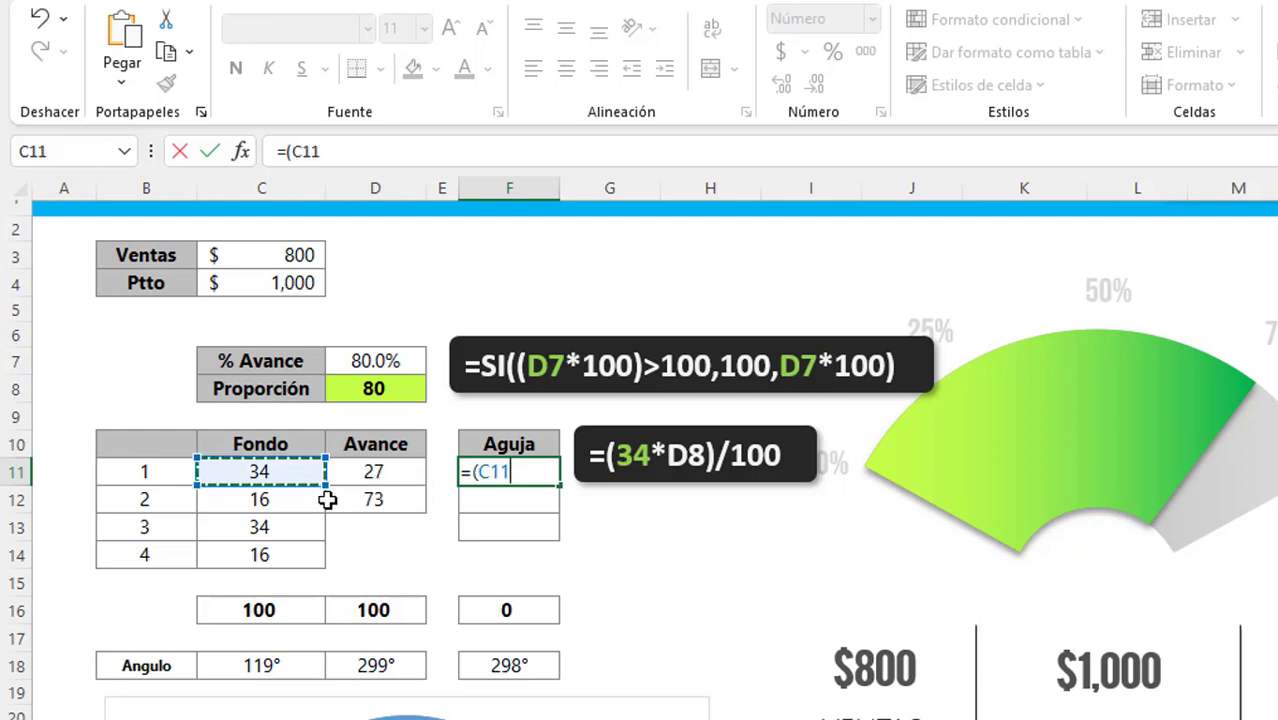
text(*)
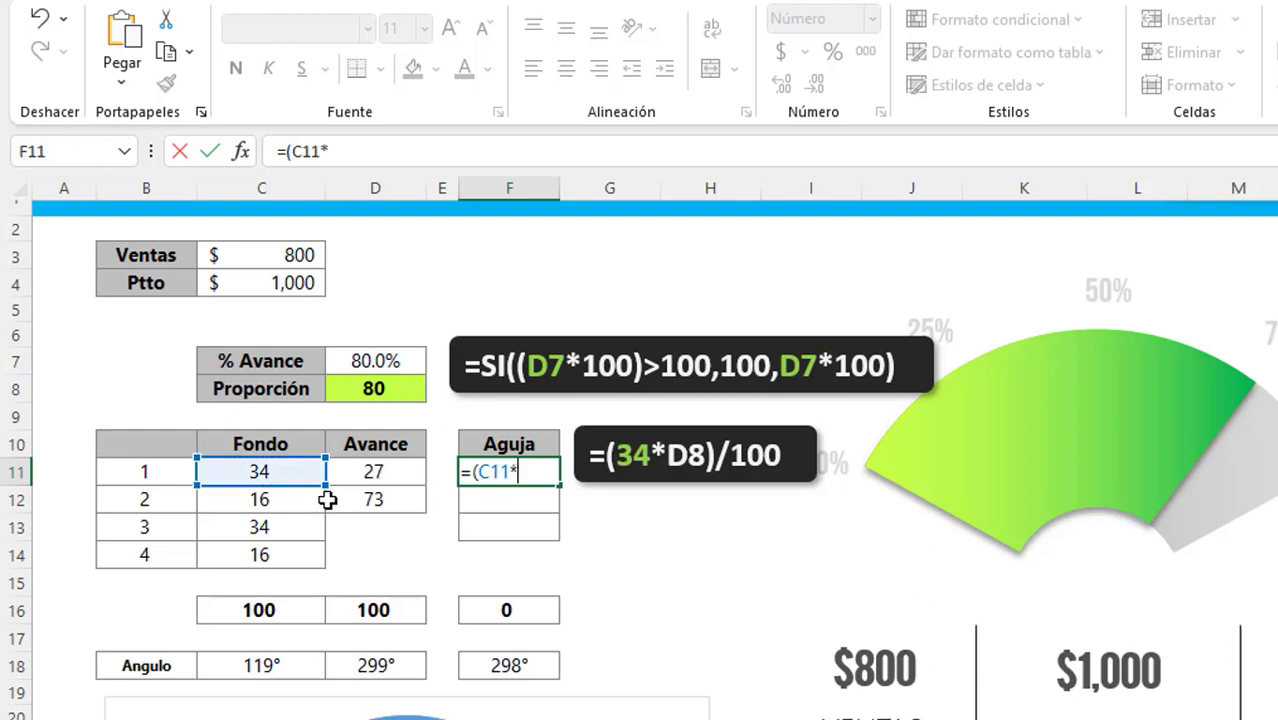
click(375, 390)
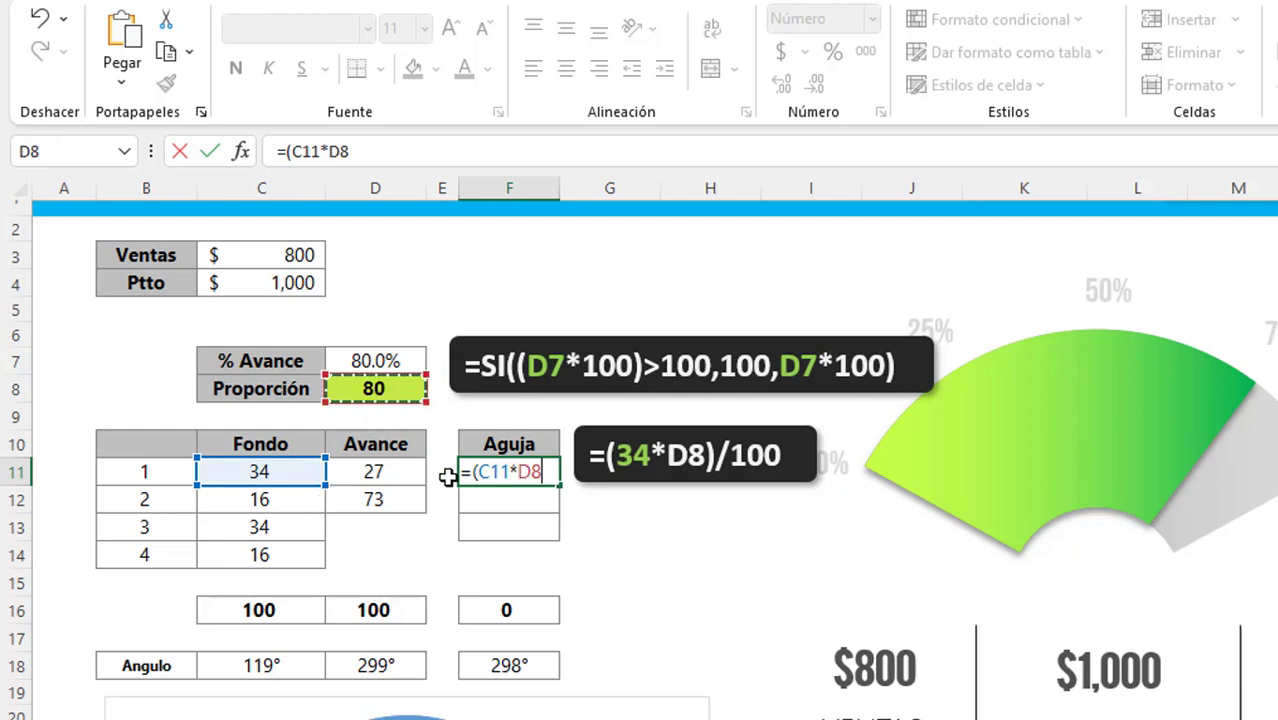
text()/)
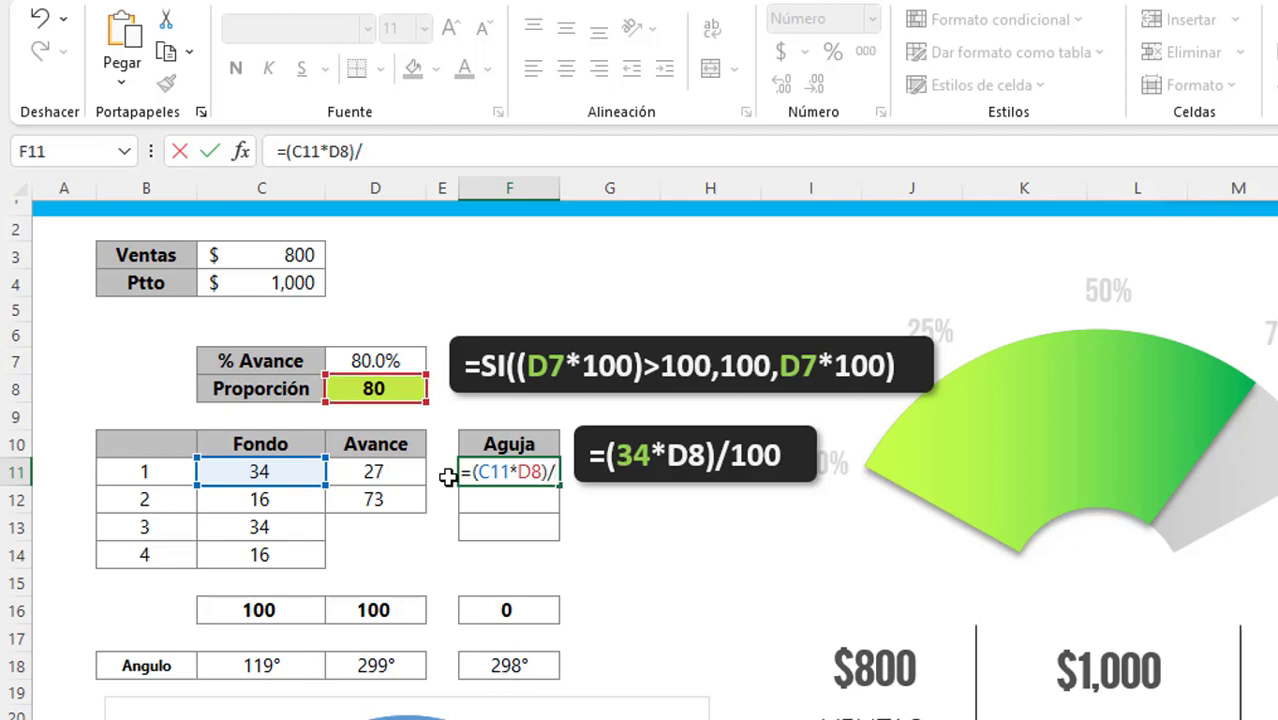
text(100)
key(ctrl+Return)
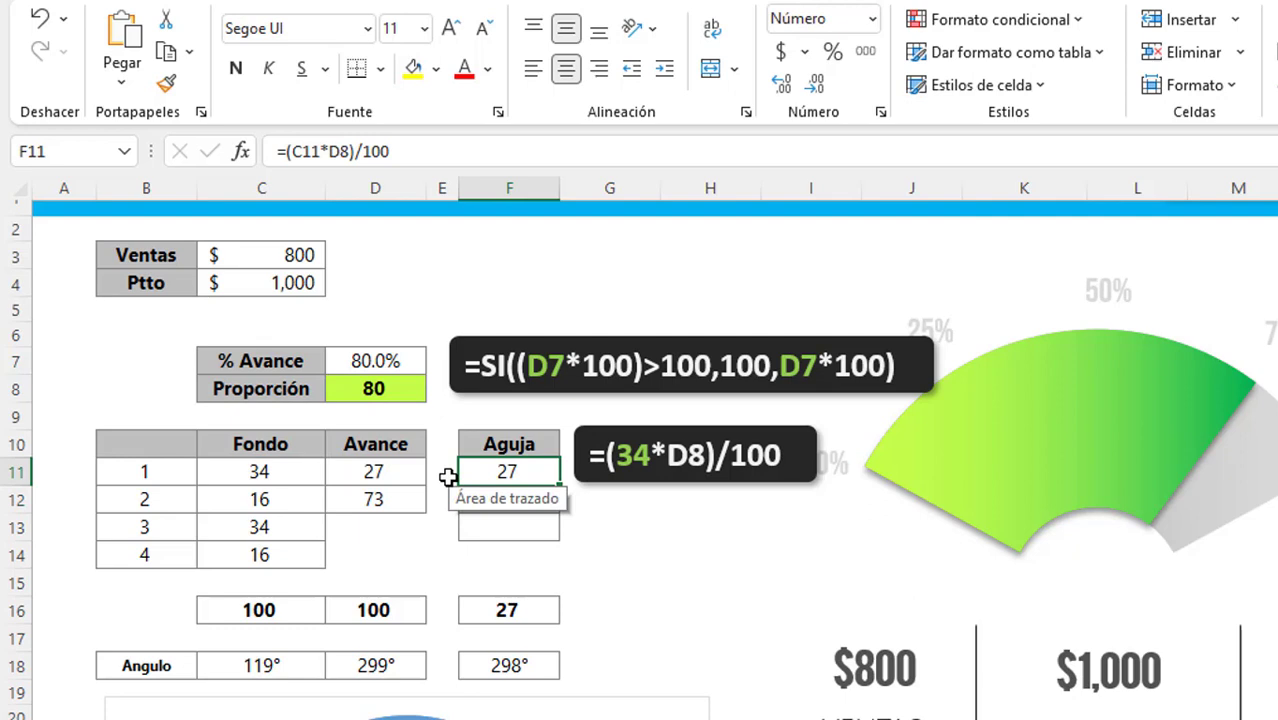
key(Return)
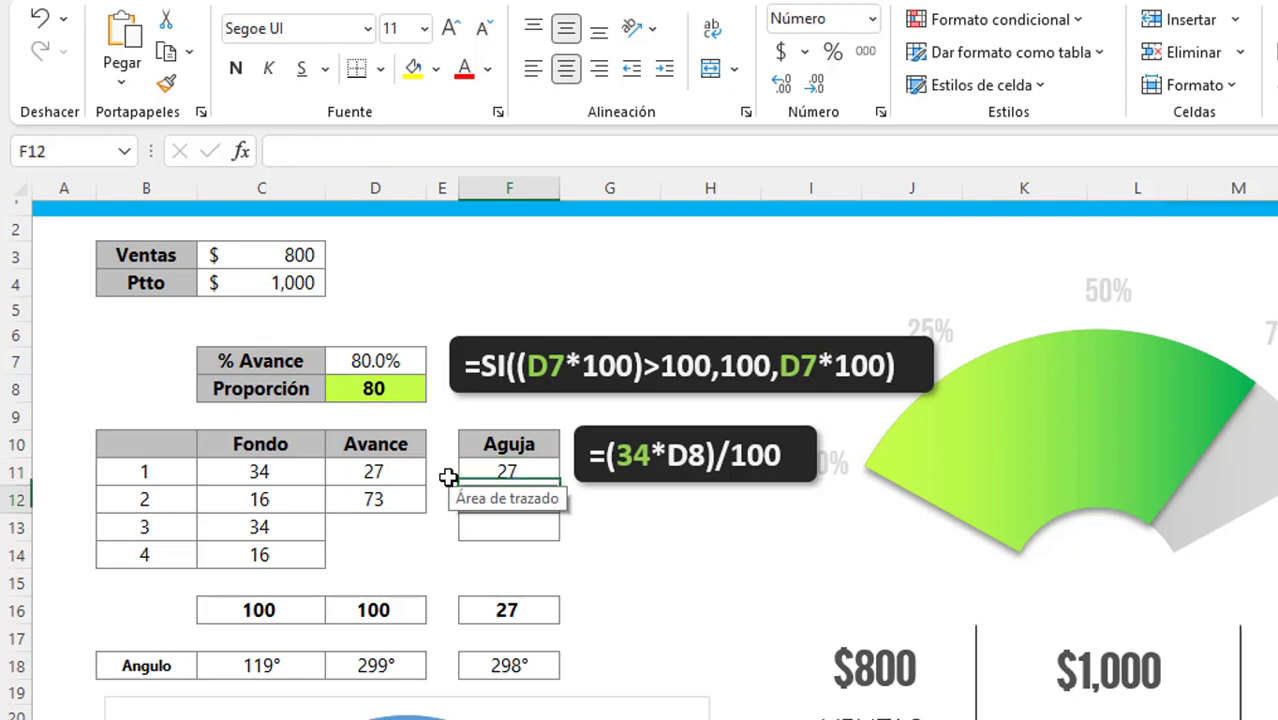
Enter the needle width 2 in F12.
click(739, 585)
click(566, 506)
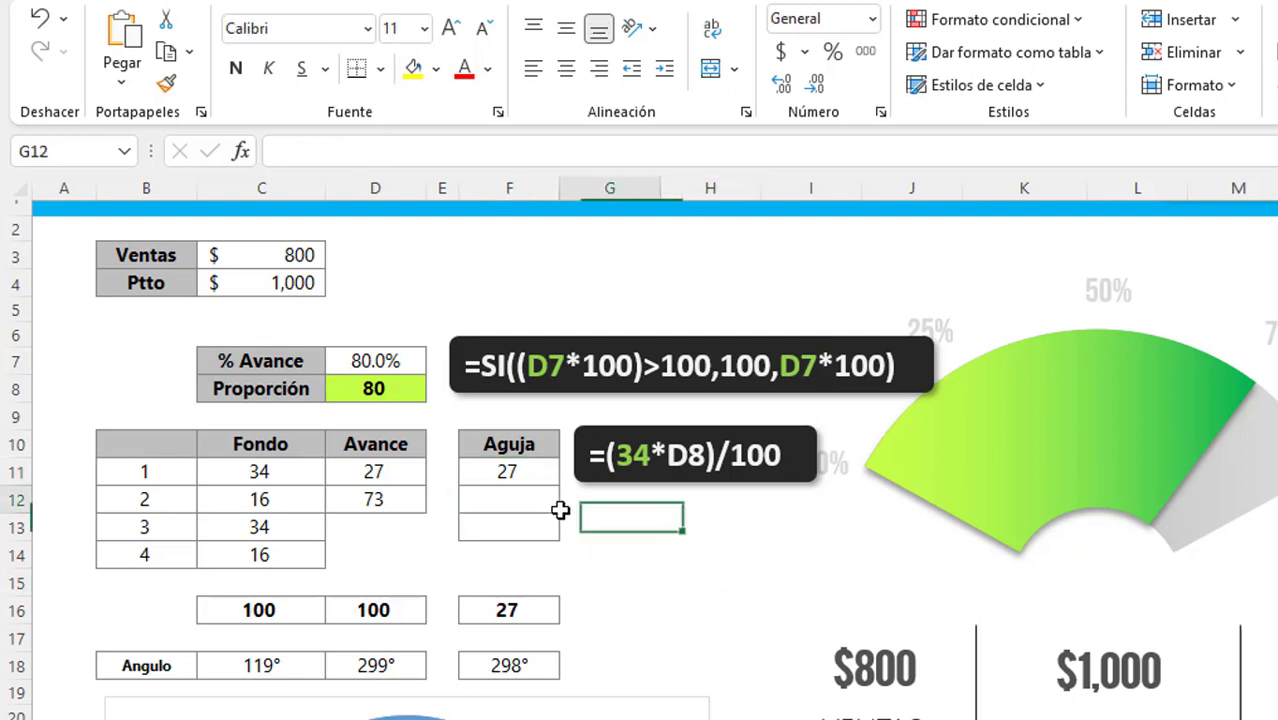
key(Left)
key(Left)
key(Right)
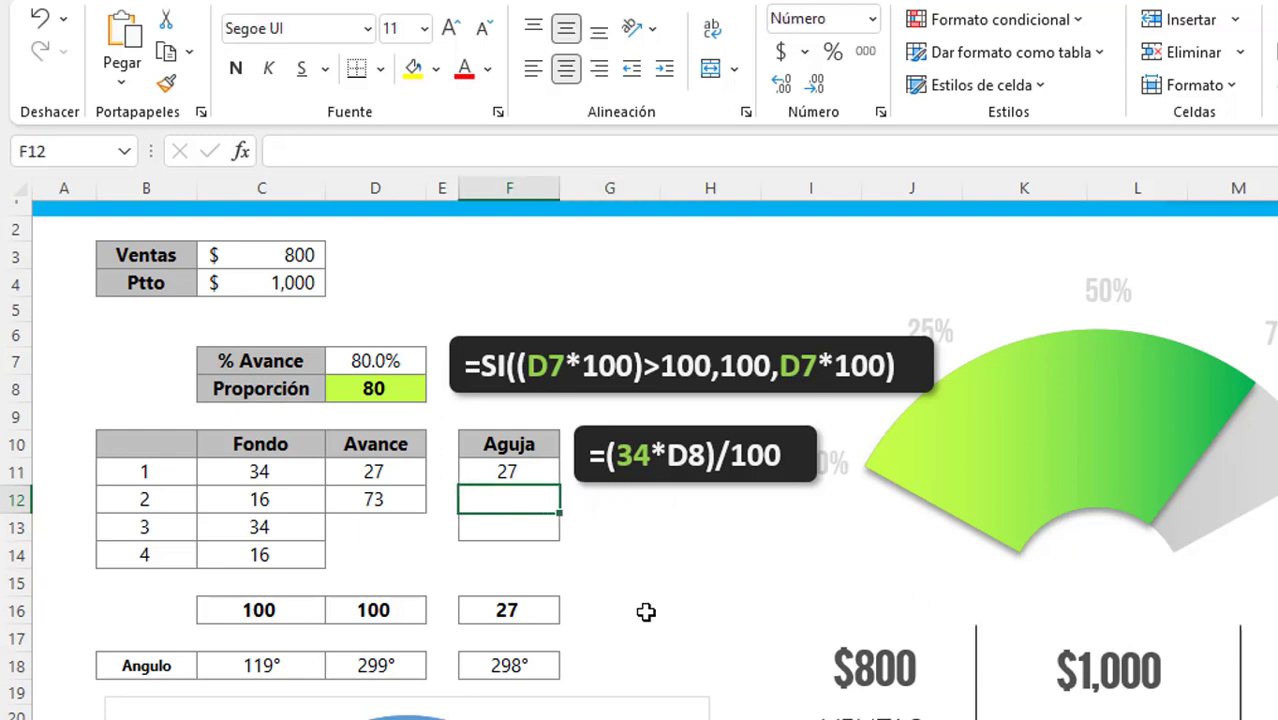
text(2)
key(Return)
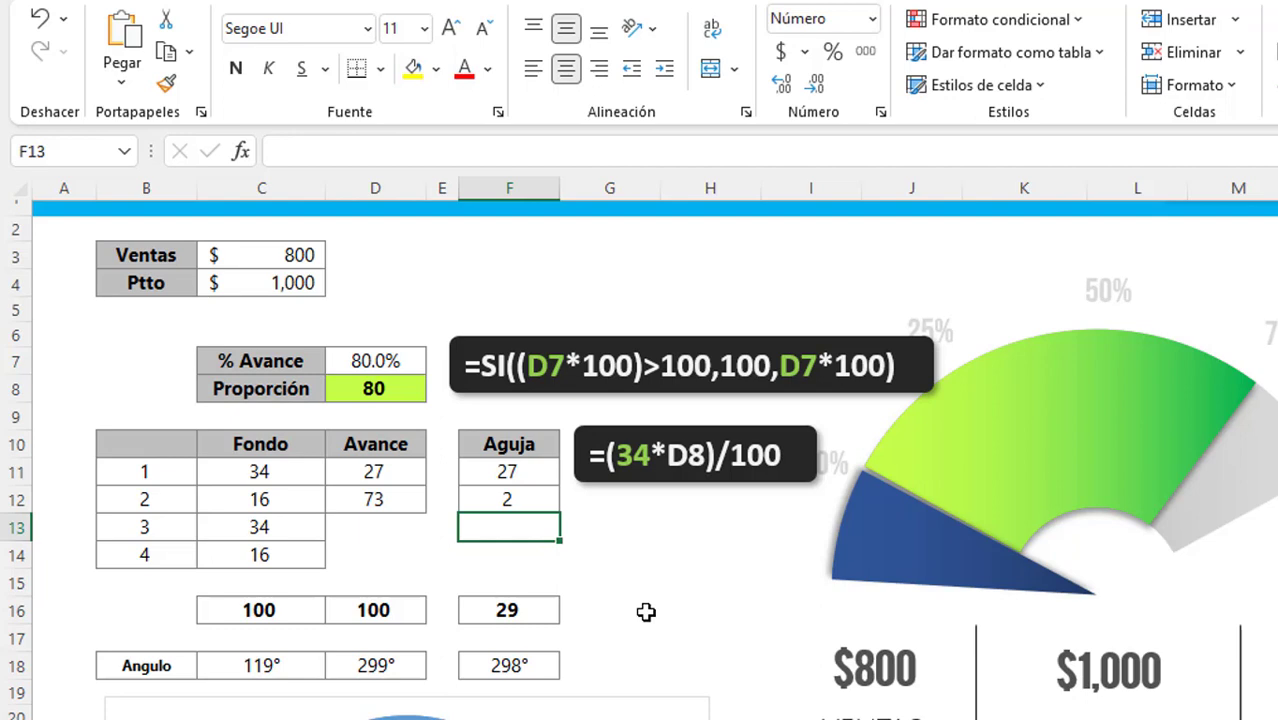
Fill F13 with =100-F11-F12 so the Aguja column totals 100.
click(528, 610)
click(529, 528)
text(=)
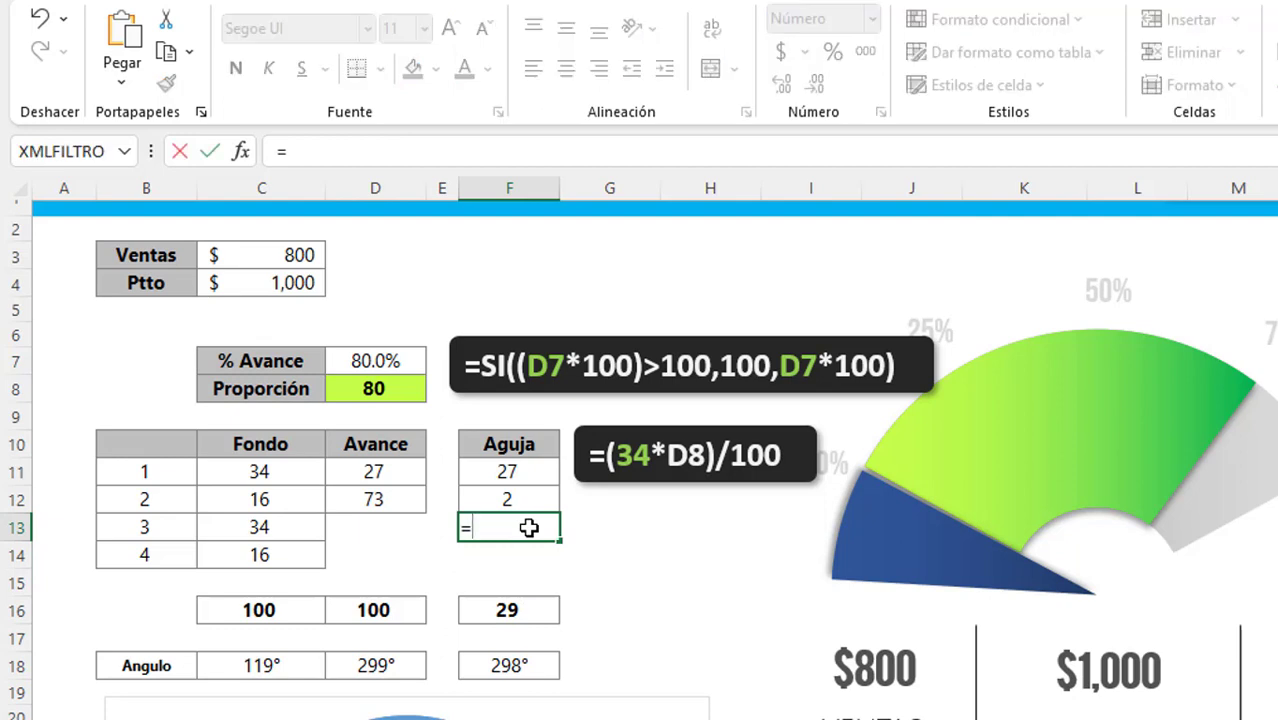
text(100-)
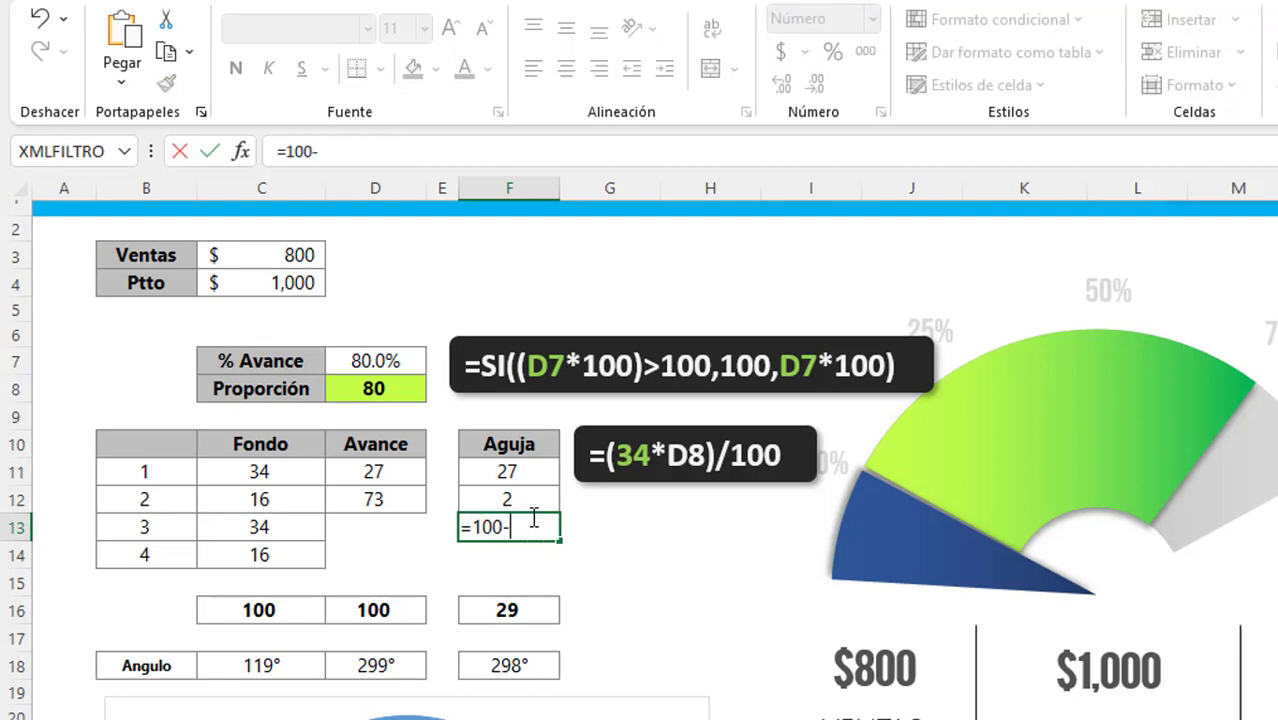
click(519, 473)
text(-)
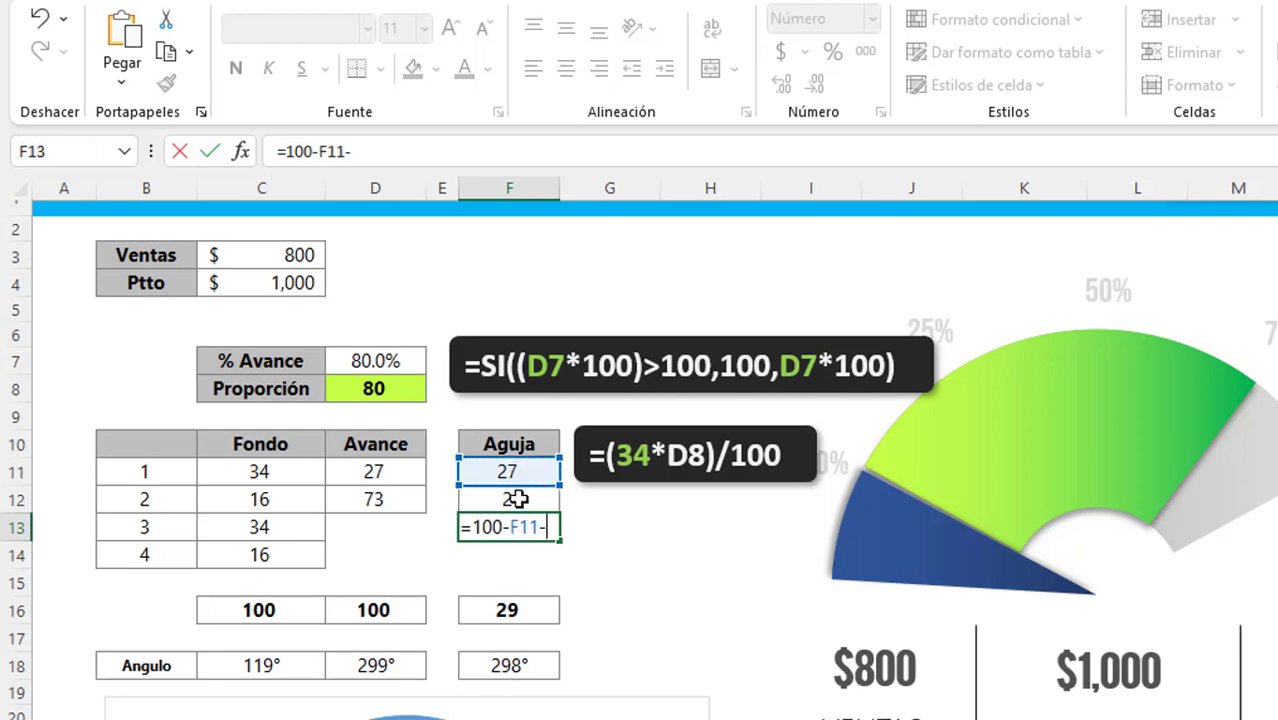
click(516, 497)
key(Return)
click(516, 497)
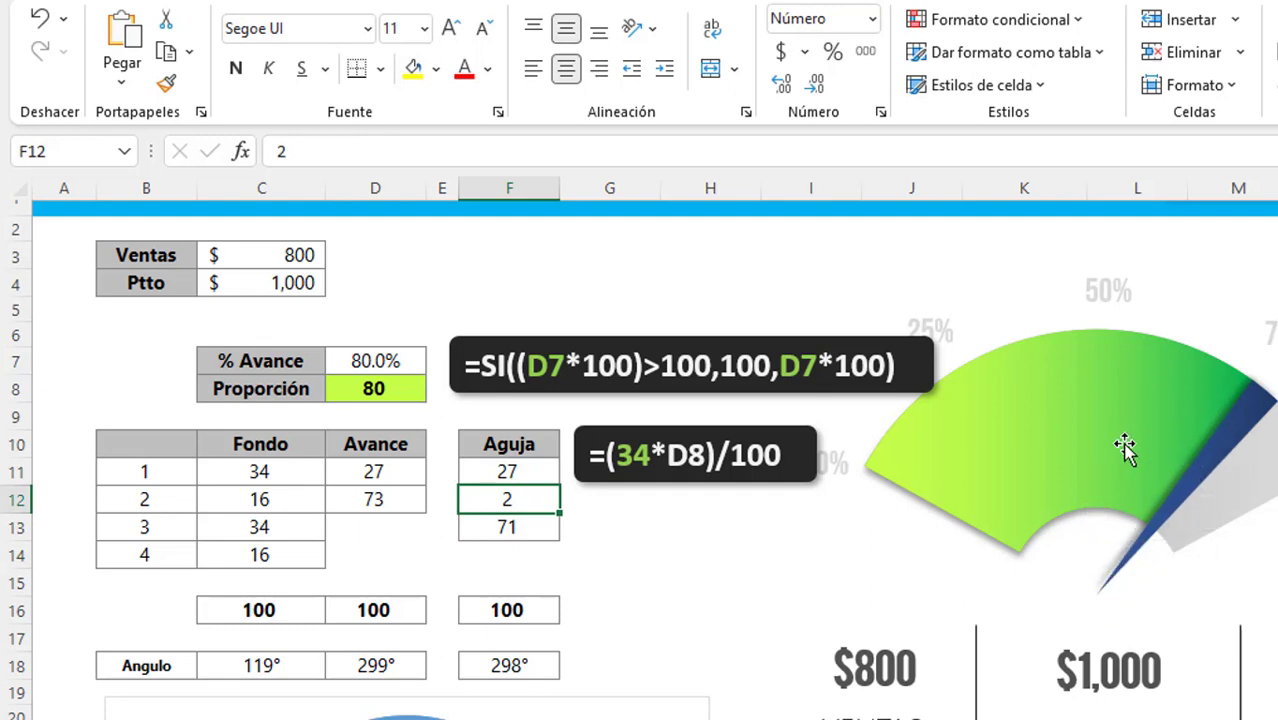
mouse_move(984, 500)
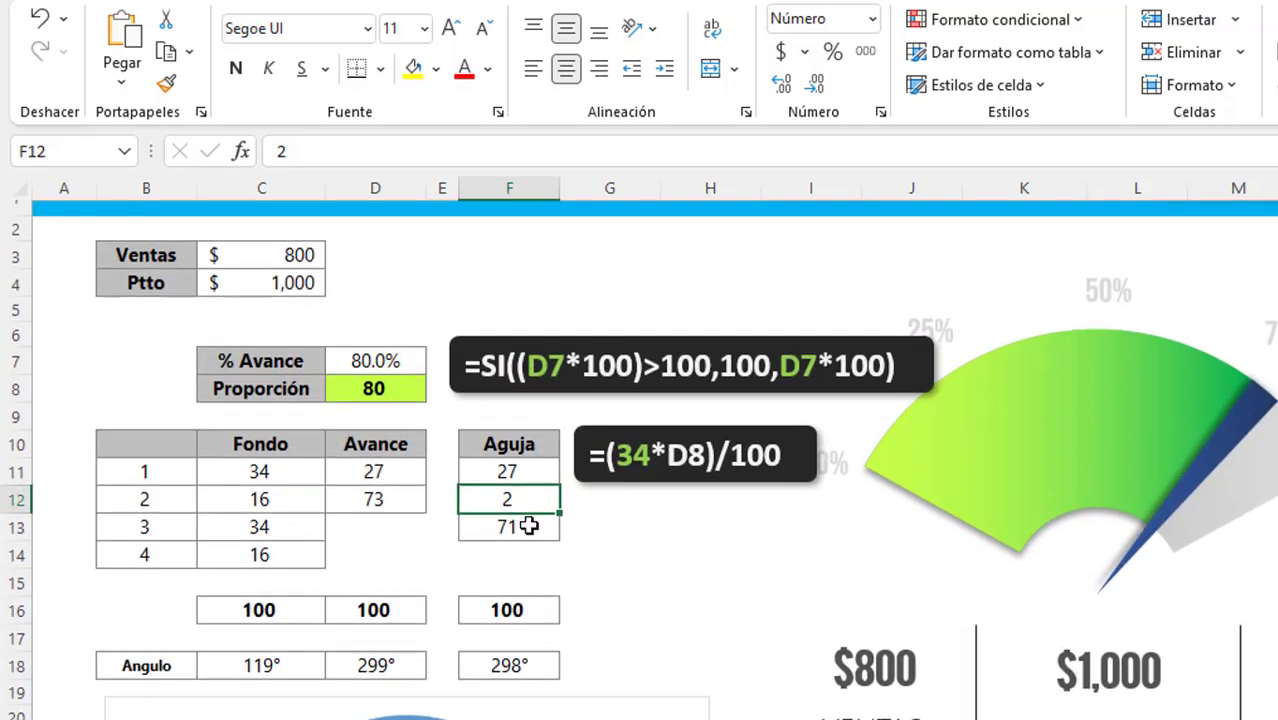
click(534, 545)
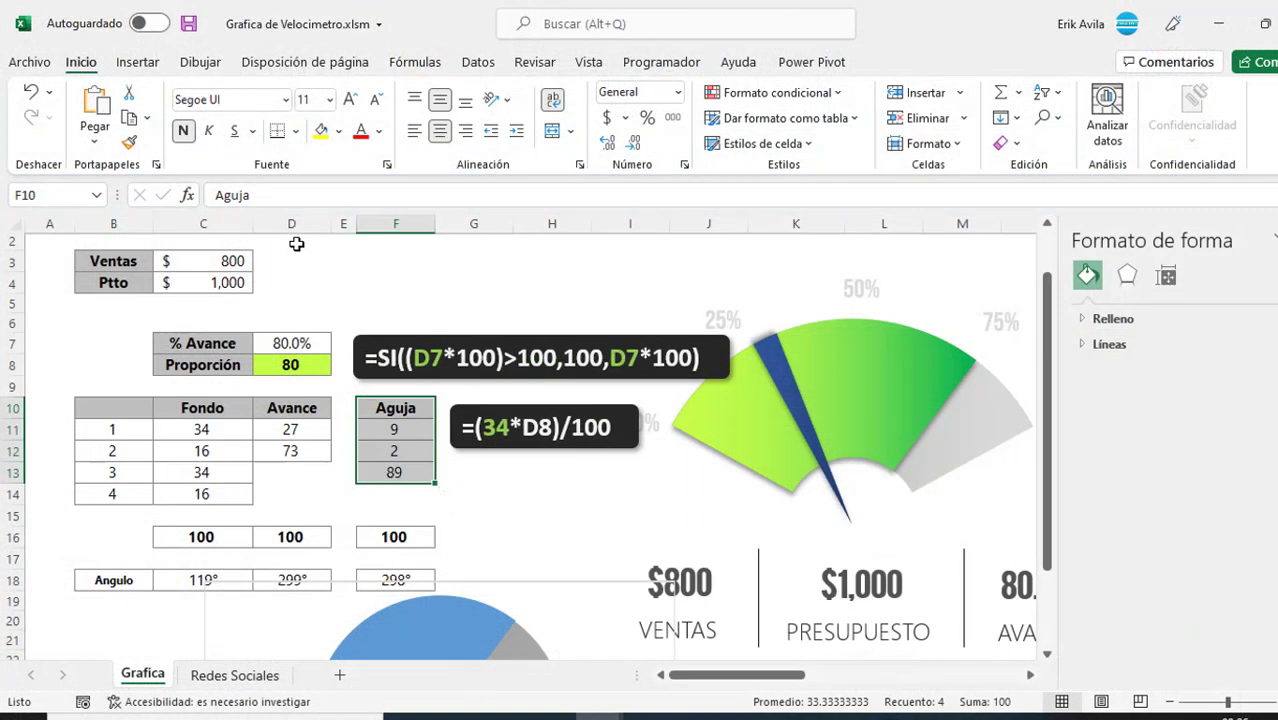
Insert a pie chart of Aguja F11:F13 and set its first slice angle to 298°.
click(137, 62)
click(513, 142)
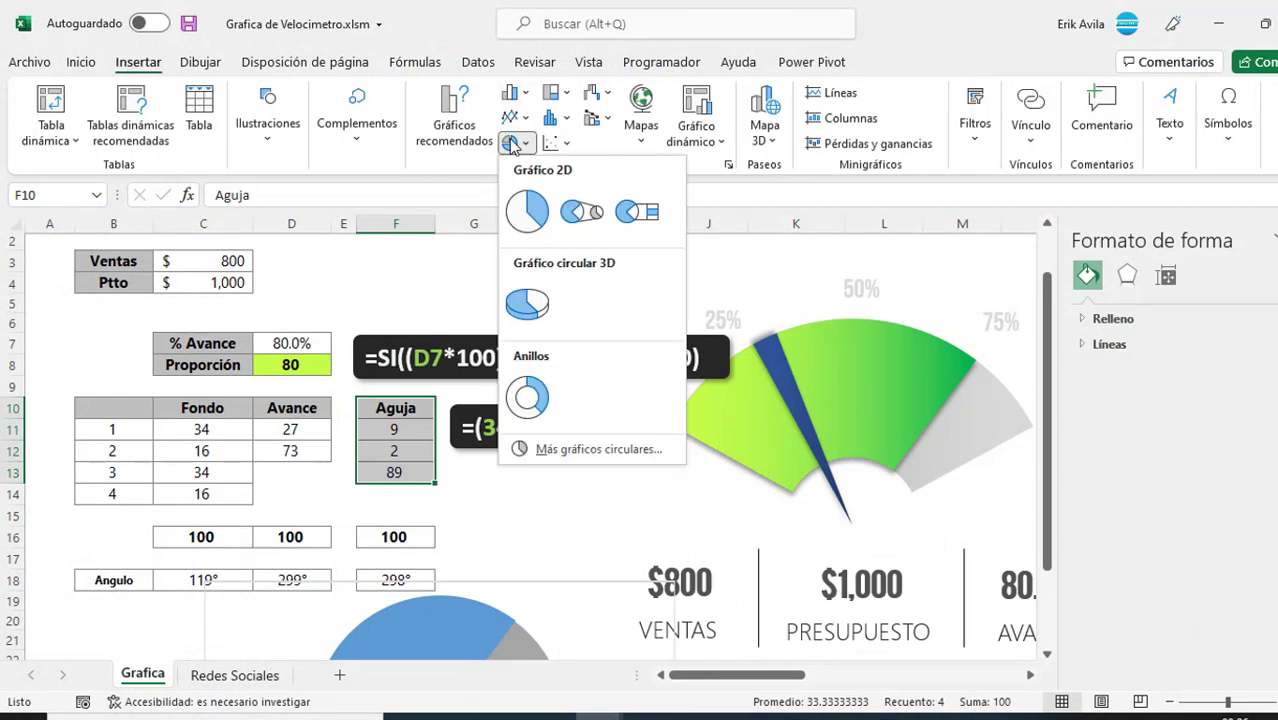
click(521, 222)
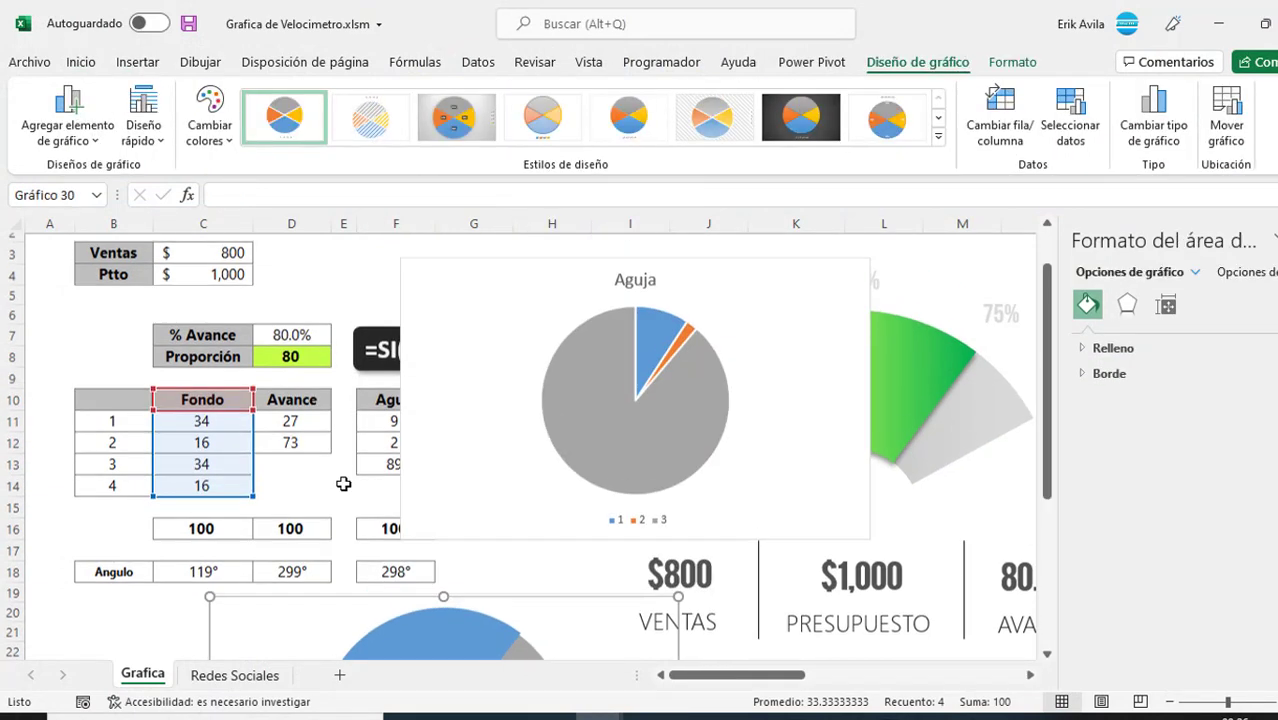
click(686, 349)
click(685, 344)
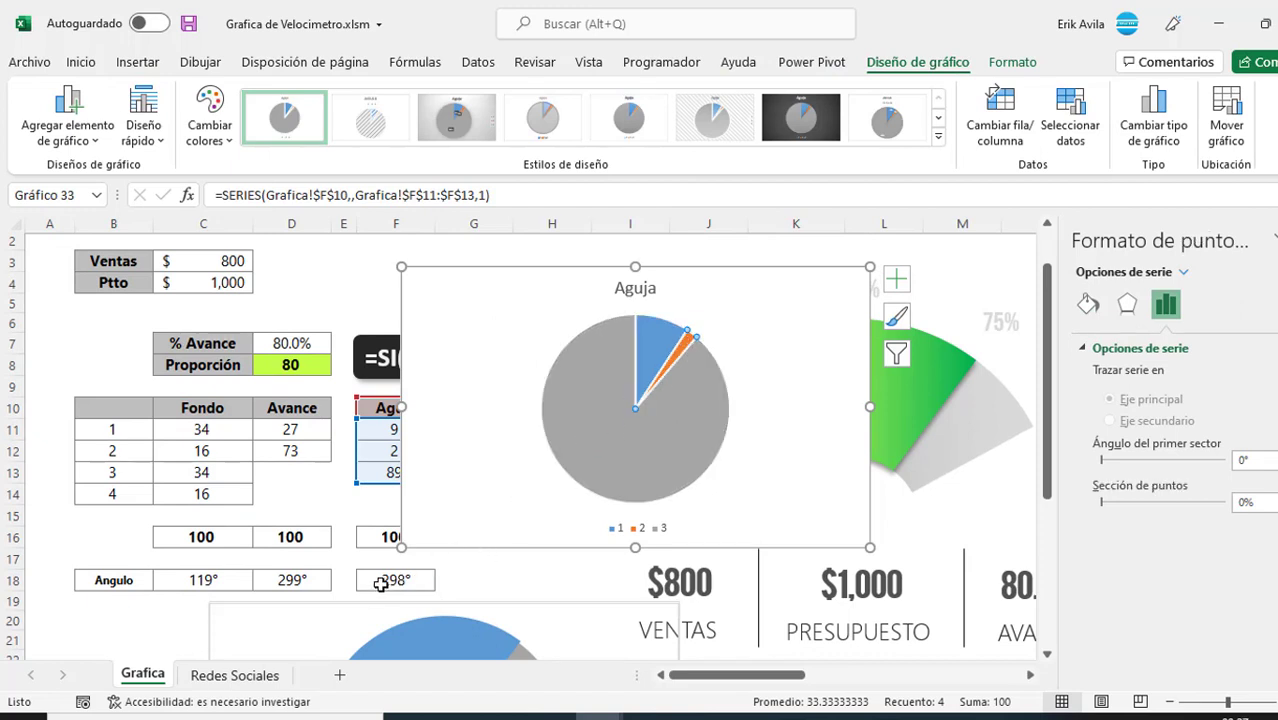
click(1250, 460)
text(298)
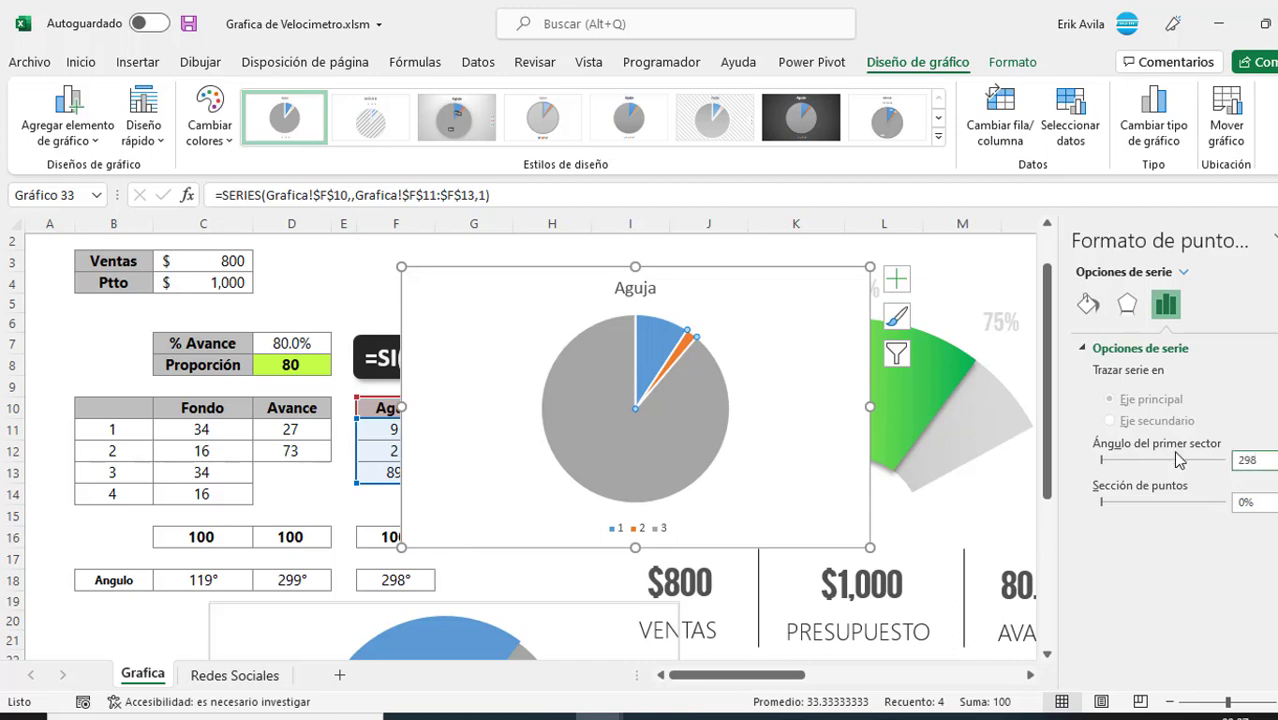
key(Return)
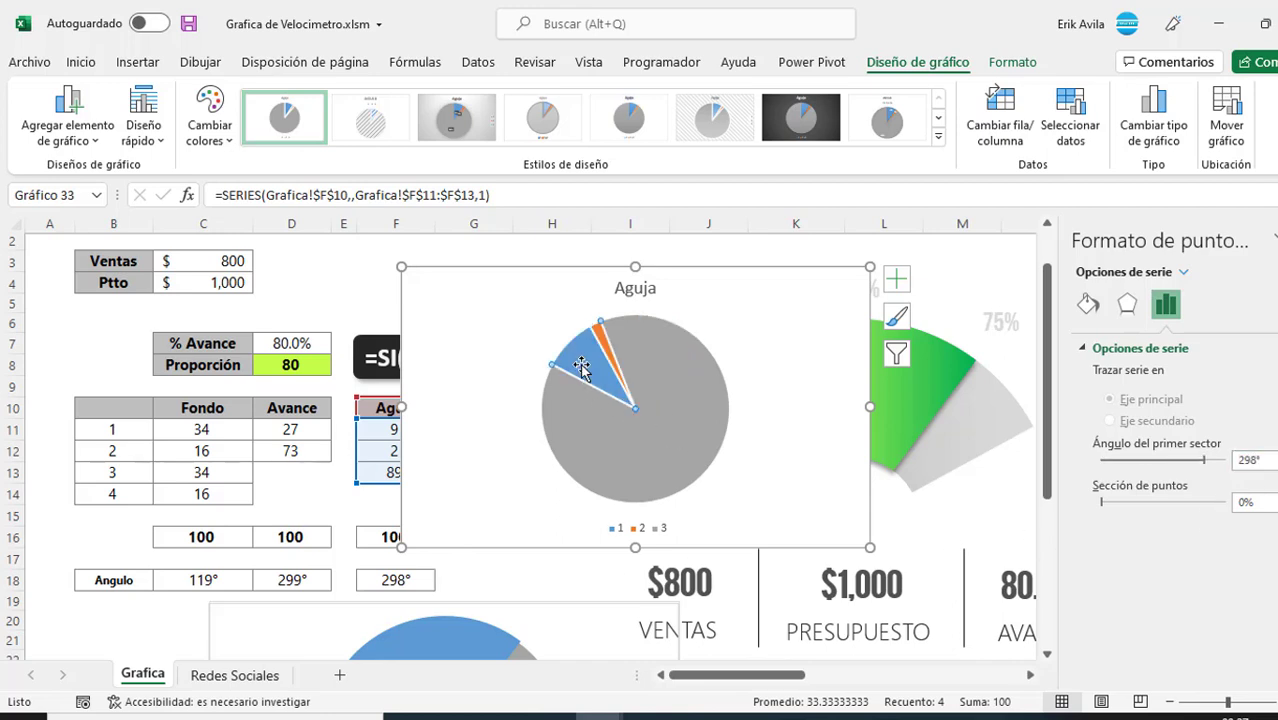
Set the non-needle slices and chart background to Sin relleno and Sin contorno, and delete the title.
click(1000, 62)
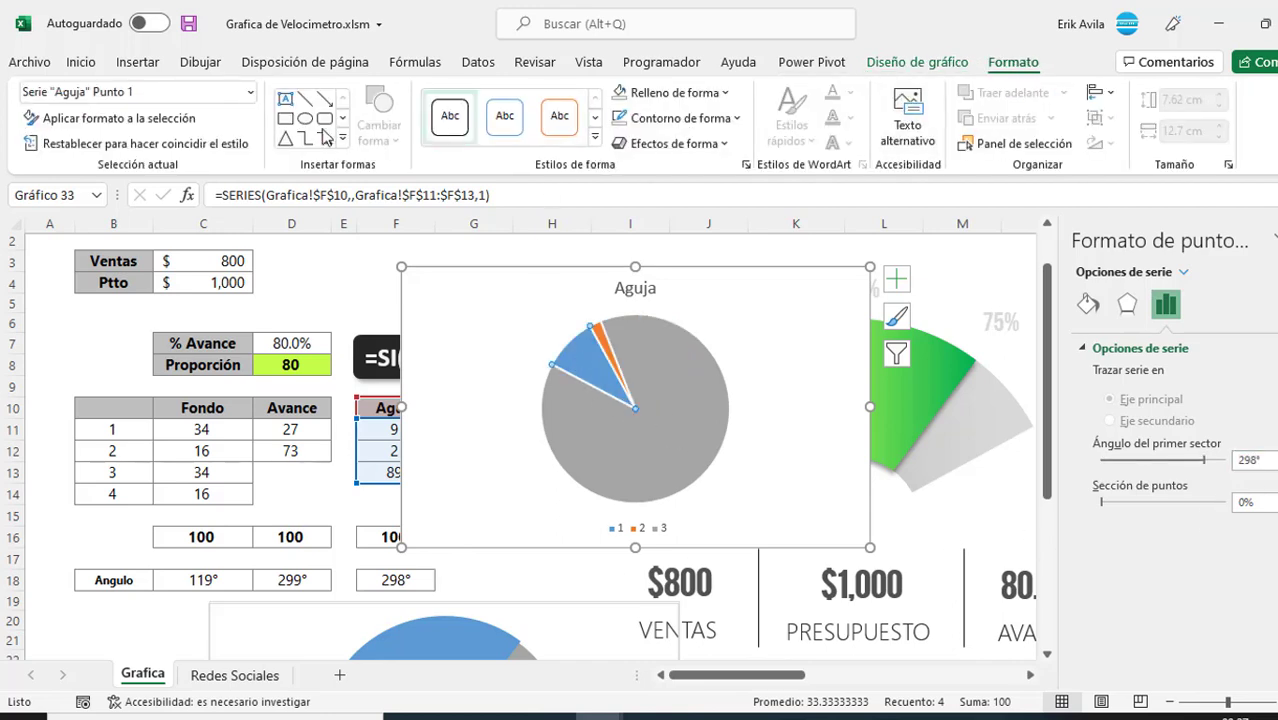
click(672, 91)
click(605, 337)
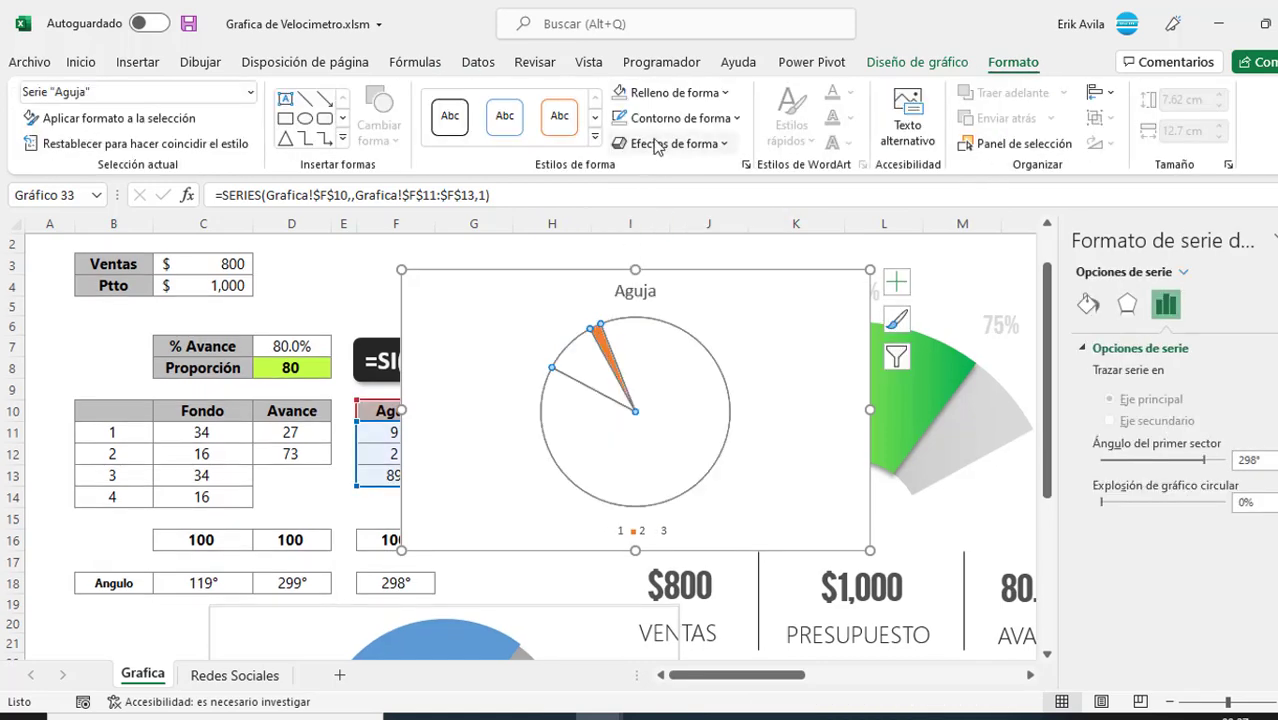
click(672, 117)
click(665, 363)
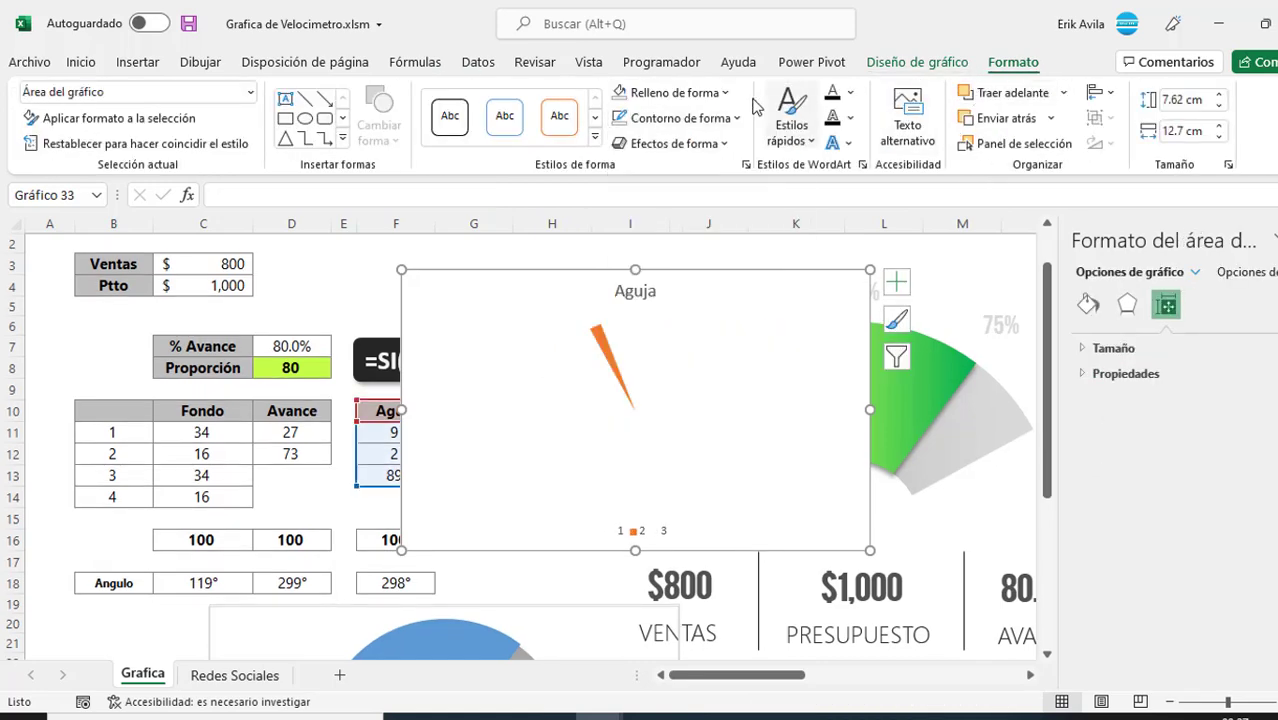
click(690, 92)
click(670, 337)
click(635, 292)
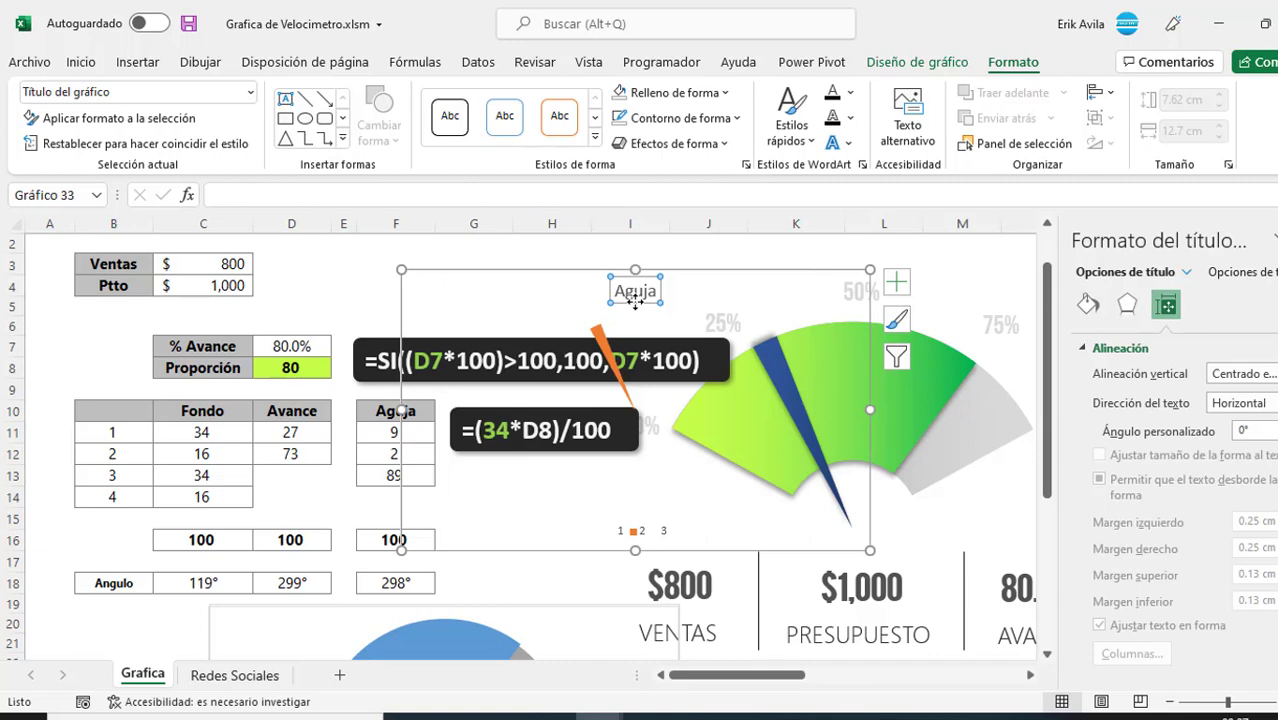
key(Delete)
Drag the Aguja needle chart over the small semicircle gauge.
drag(684, 327, 593, 262)
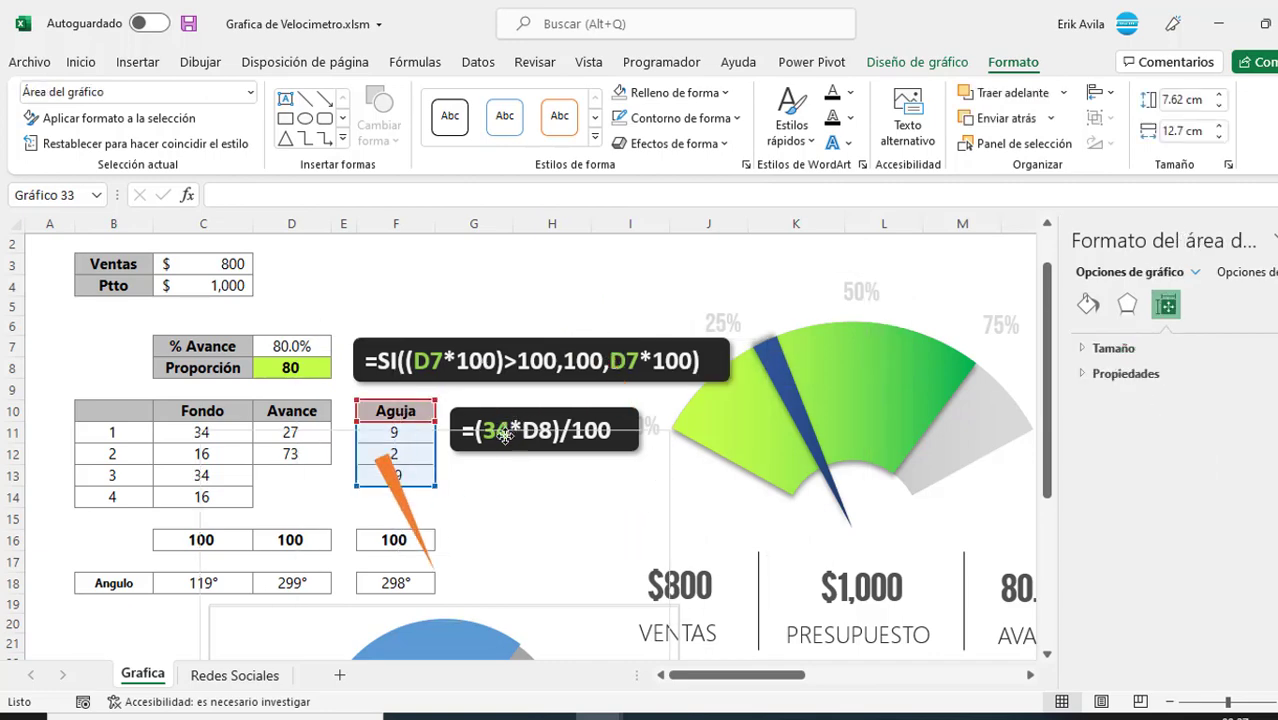
scroll(505, 437, down, 3)
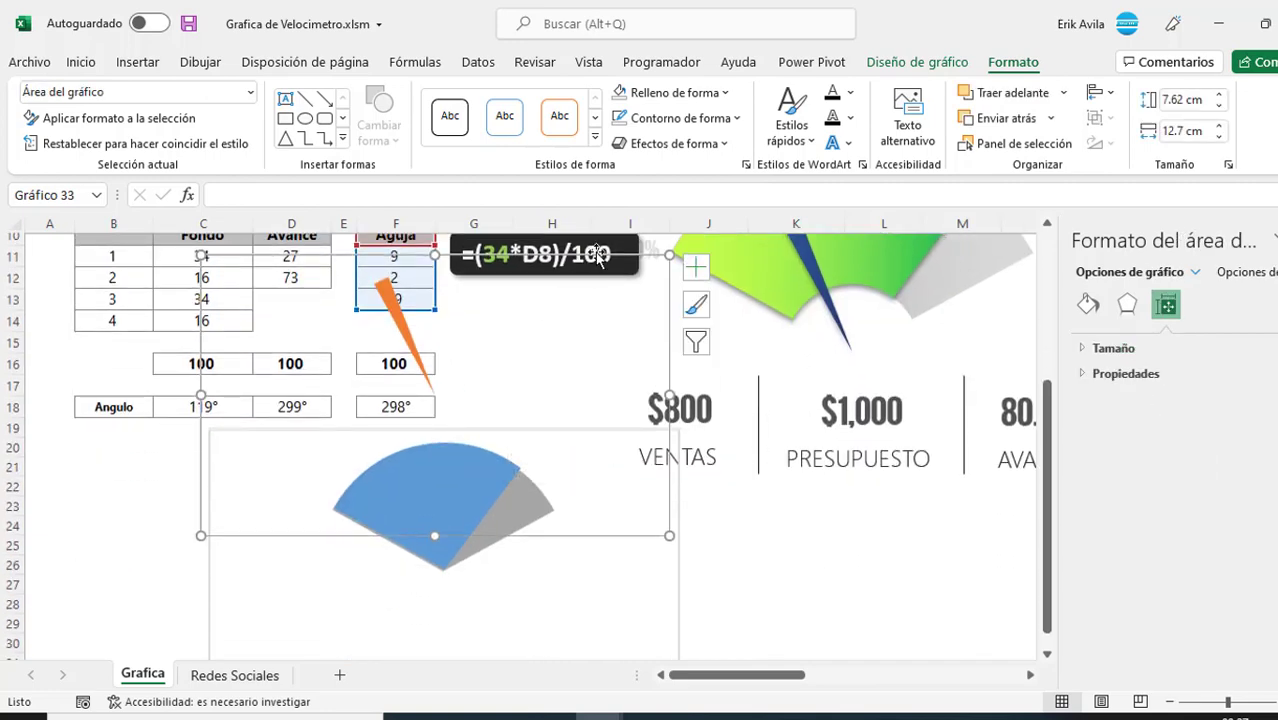
drag(597, 255, 563, 444)
scroll(548, 447, up, 1)
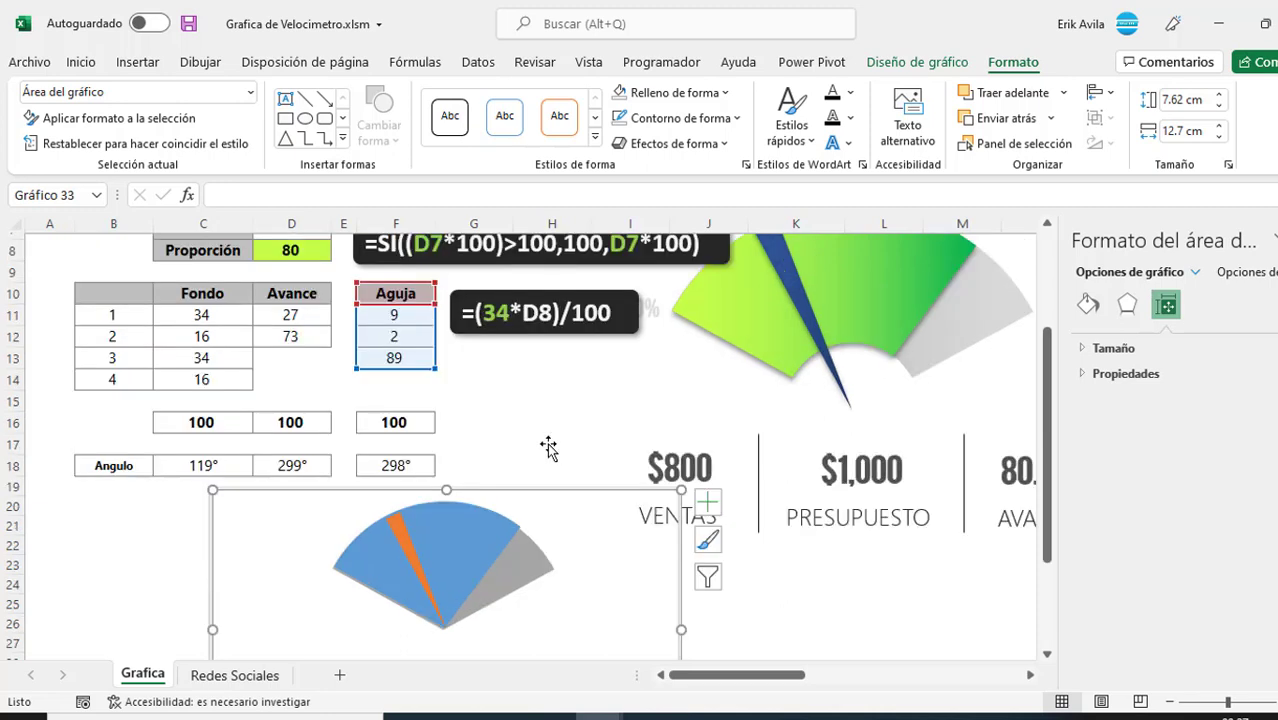
scroll(548, 447, down, 1)
scroll(548, 447, down, 1)
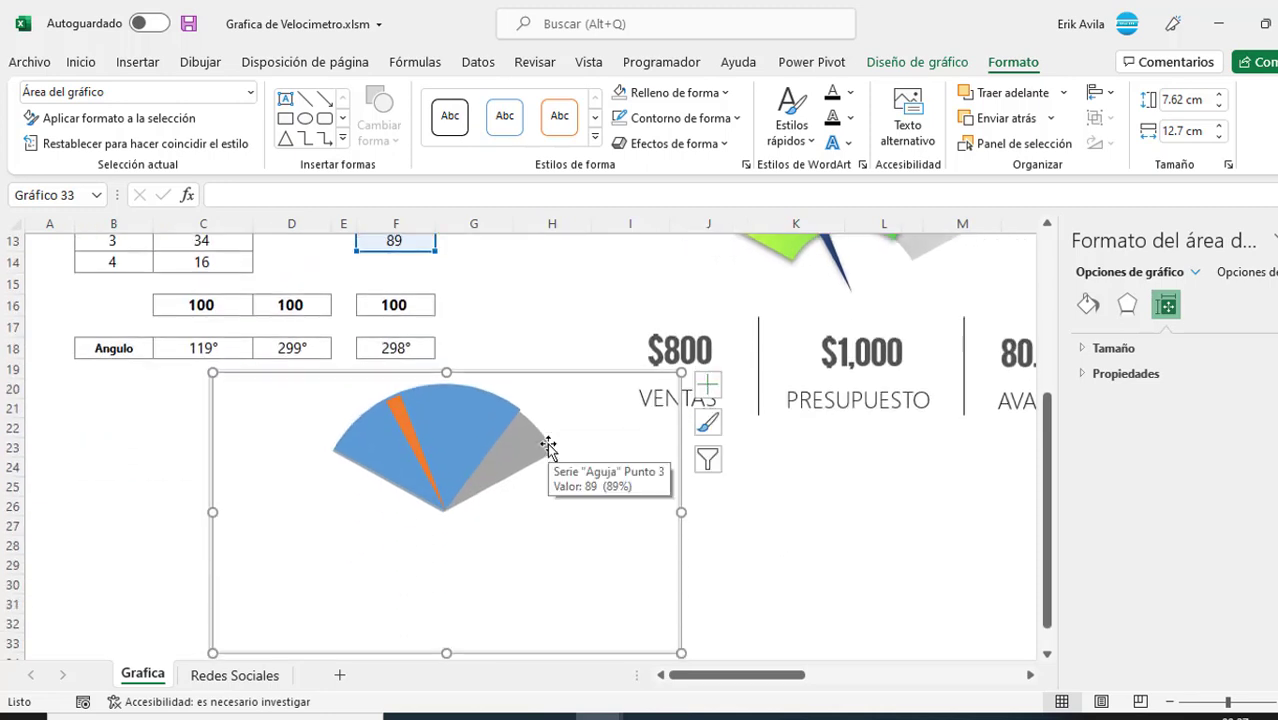
scroll(548, 447, up, 1)
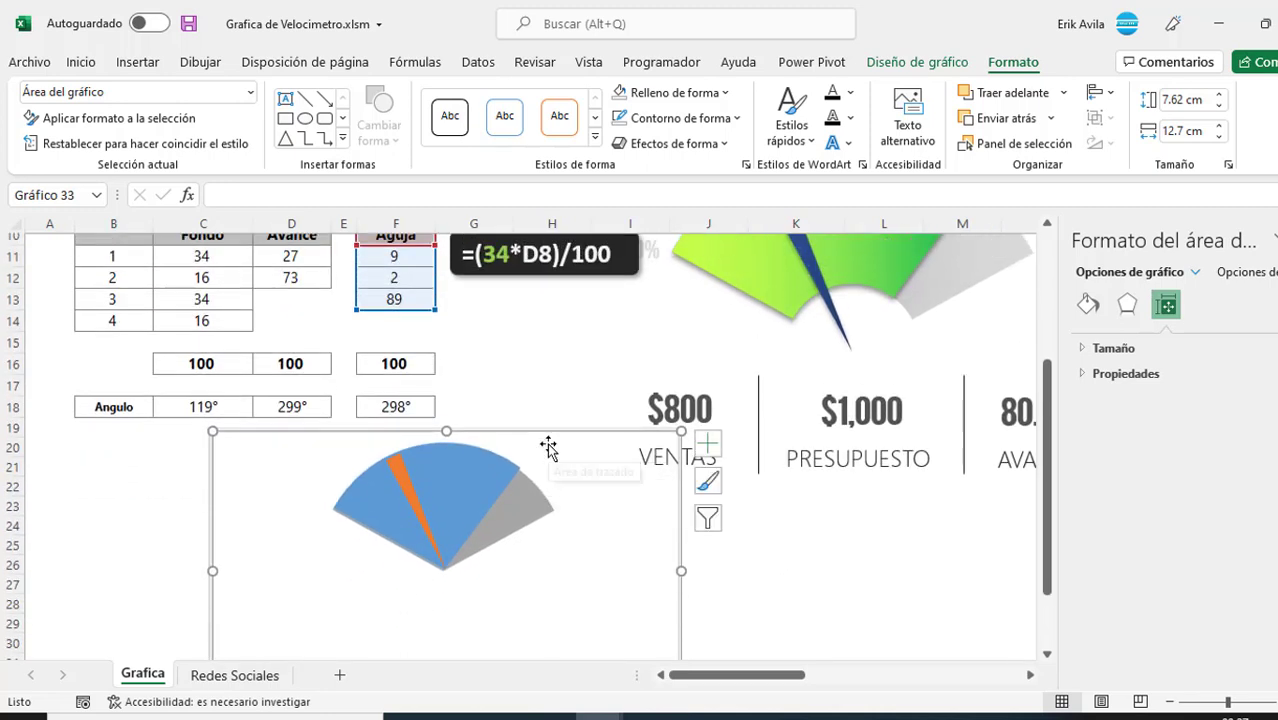
scroll(548, 447, down, 1)
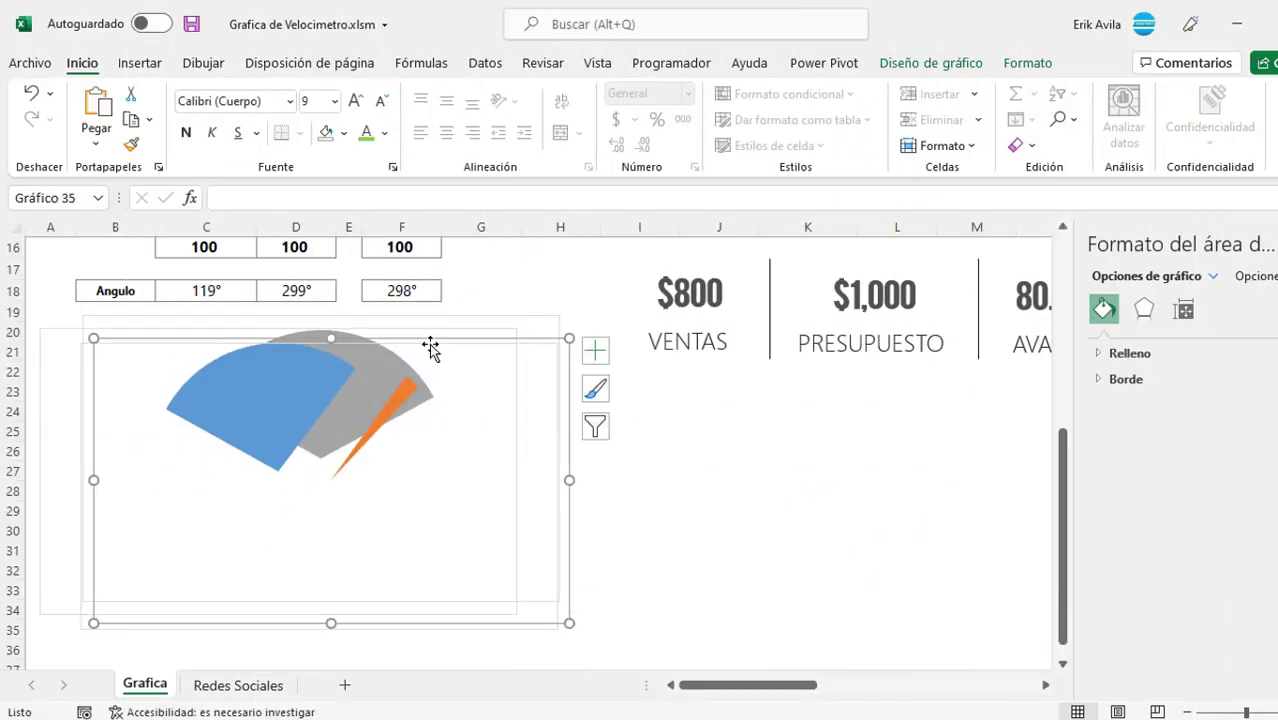
Select the three overlapping pie charts and align them vertically and horizontally.
ctrl+click(413, 333)
ctrl+click(502, 323)
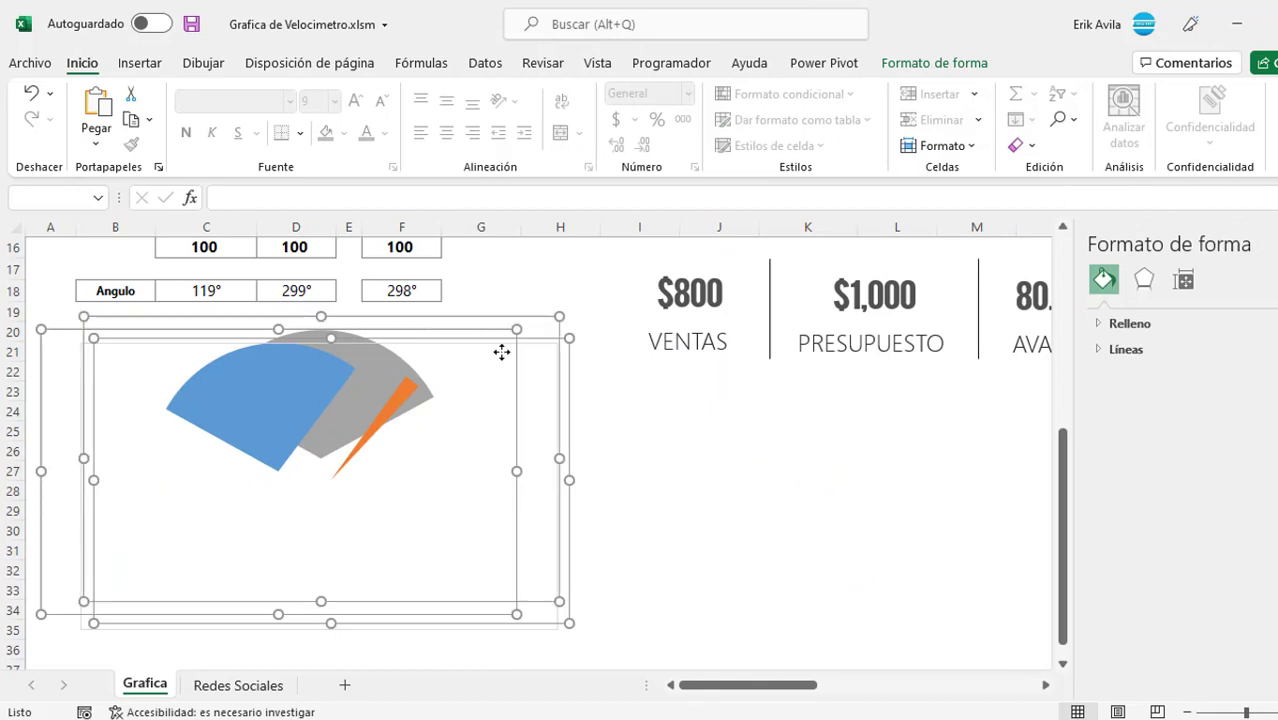
click(933, 64)
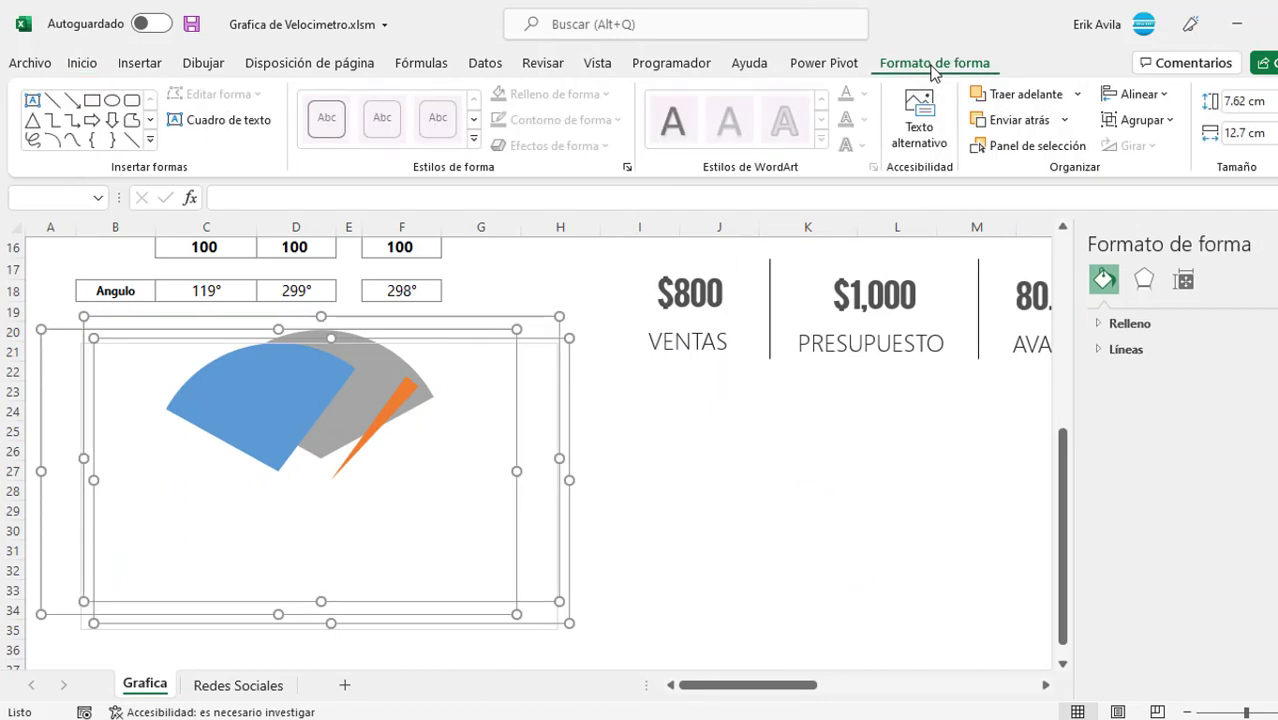
click(1138, 94)
click(1153, 149)
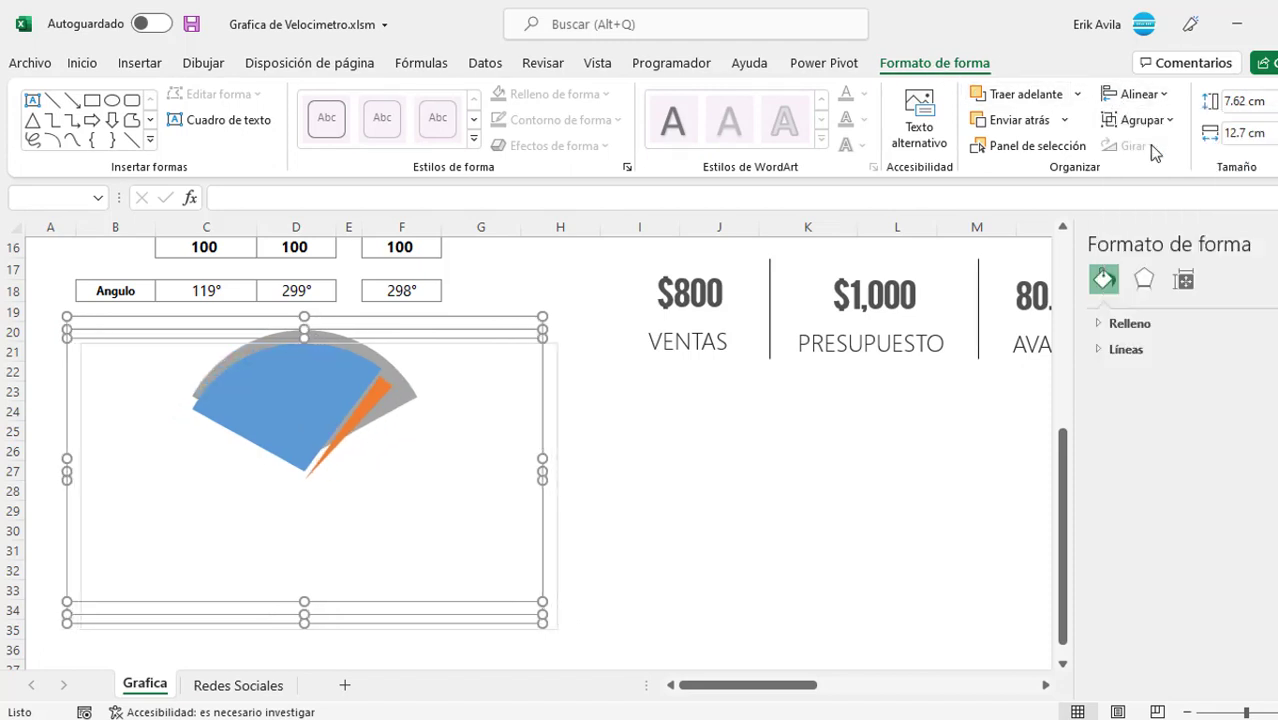
click(1138, 94)
click(1155, 238)
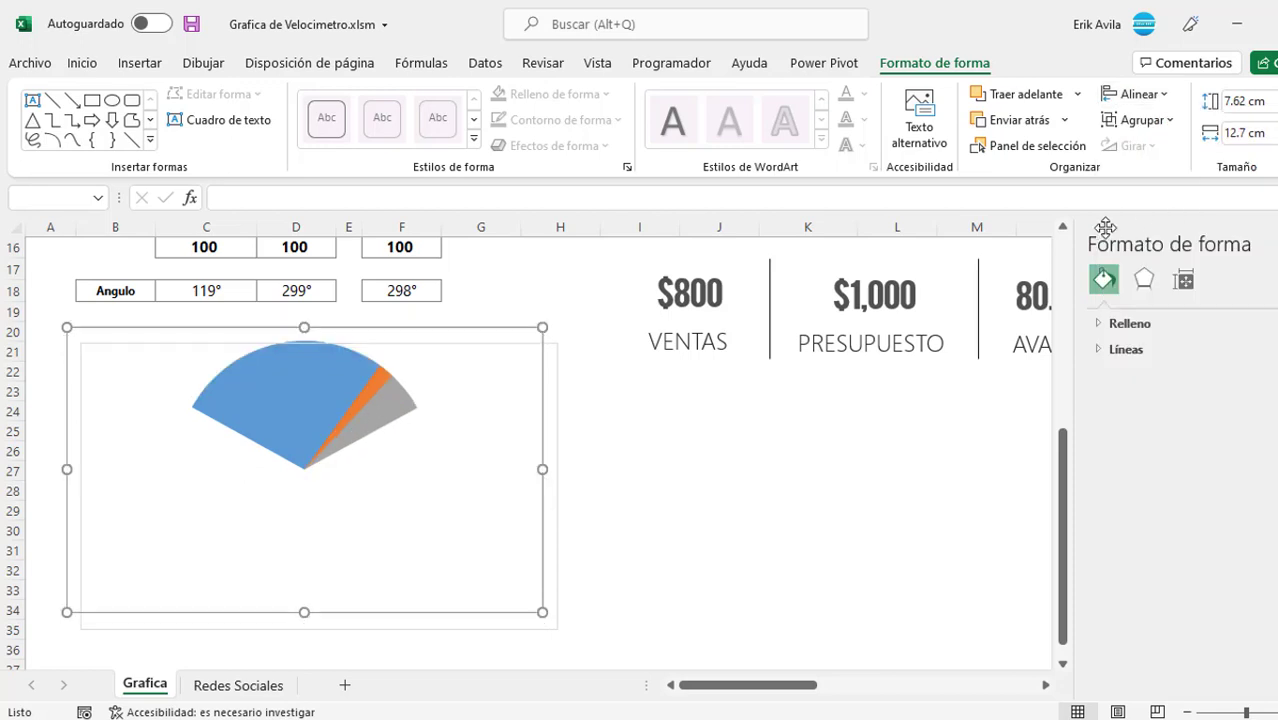
Group the three aligned charts into one gauge object with Agrupar.
click(1160, 128)
click(1150, 143)
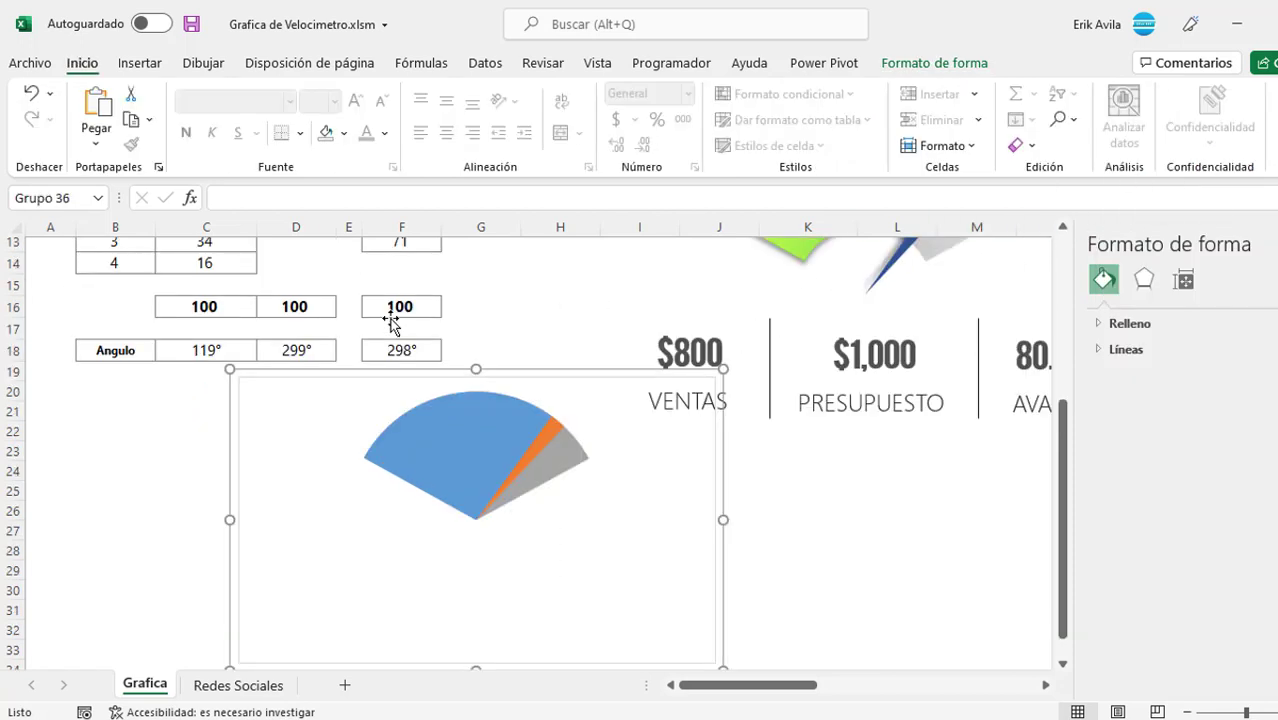
mouse_move(516, 311)
mouse_down()
mouse_move(516, 360)
mouse_move(462, 455)
mouse_up()
scroll(516, 446, up, 5)
Switch to full-screen view and recalculate with F9 until the gauge reads 56.7% Avance.
key(ctrl+shift+F1)
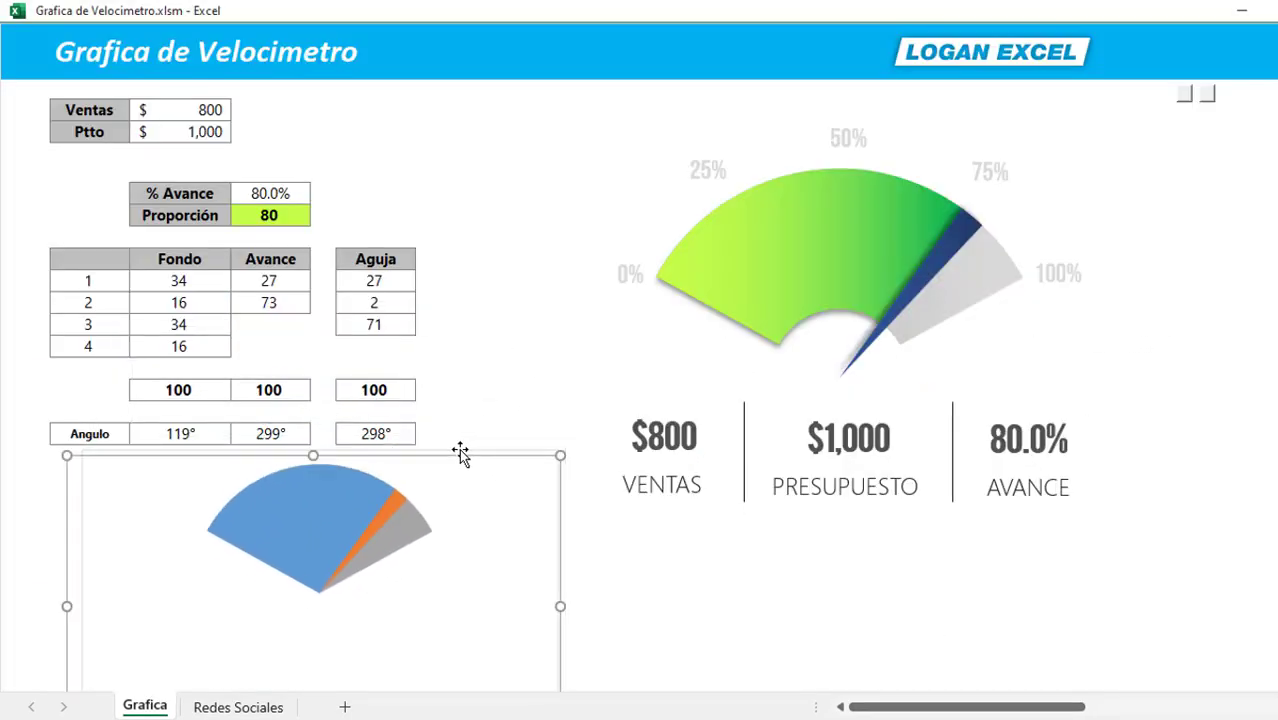
click(197, 111)
key(F9)
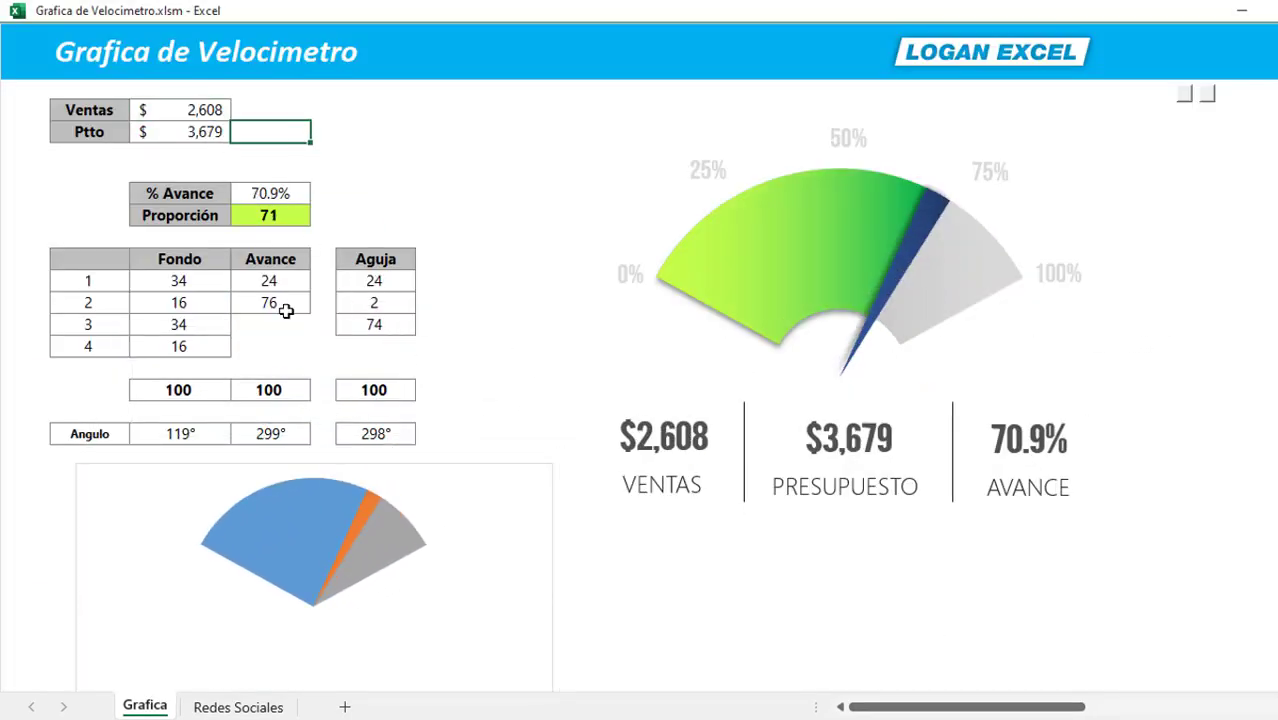
key(F9)
key(F9)
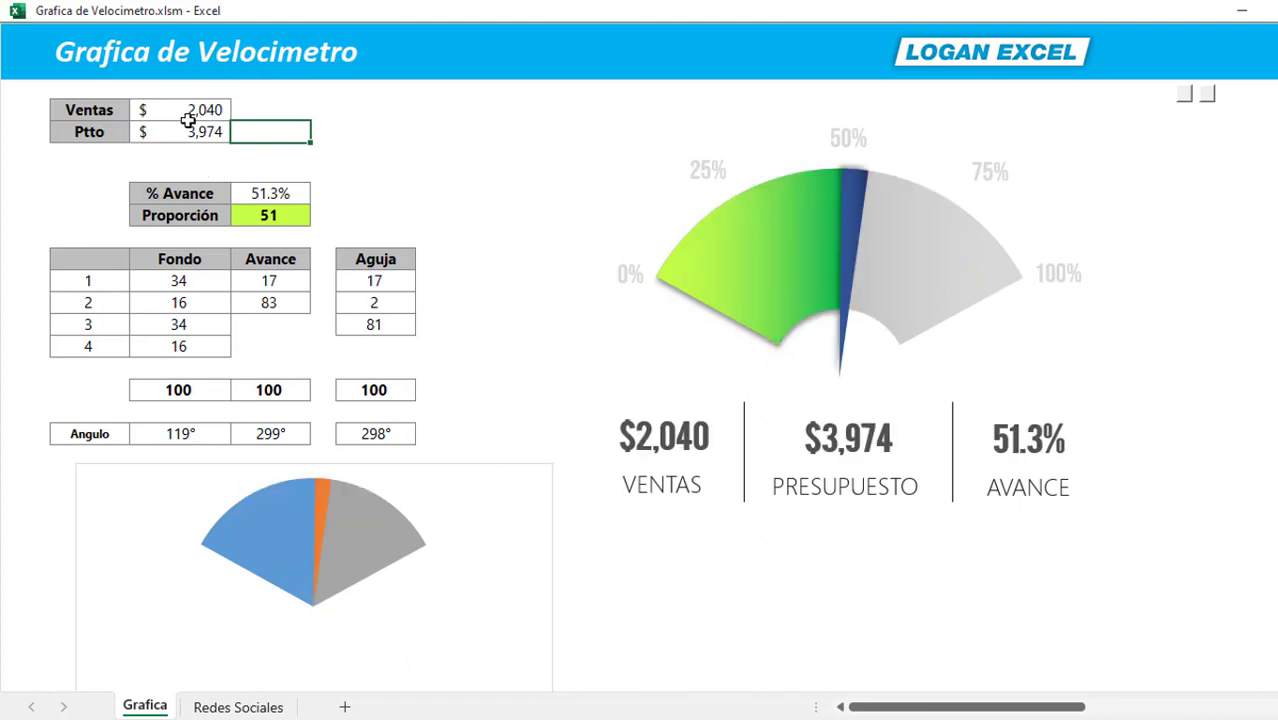
key(F9)
key(F9)
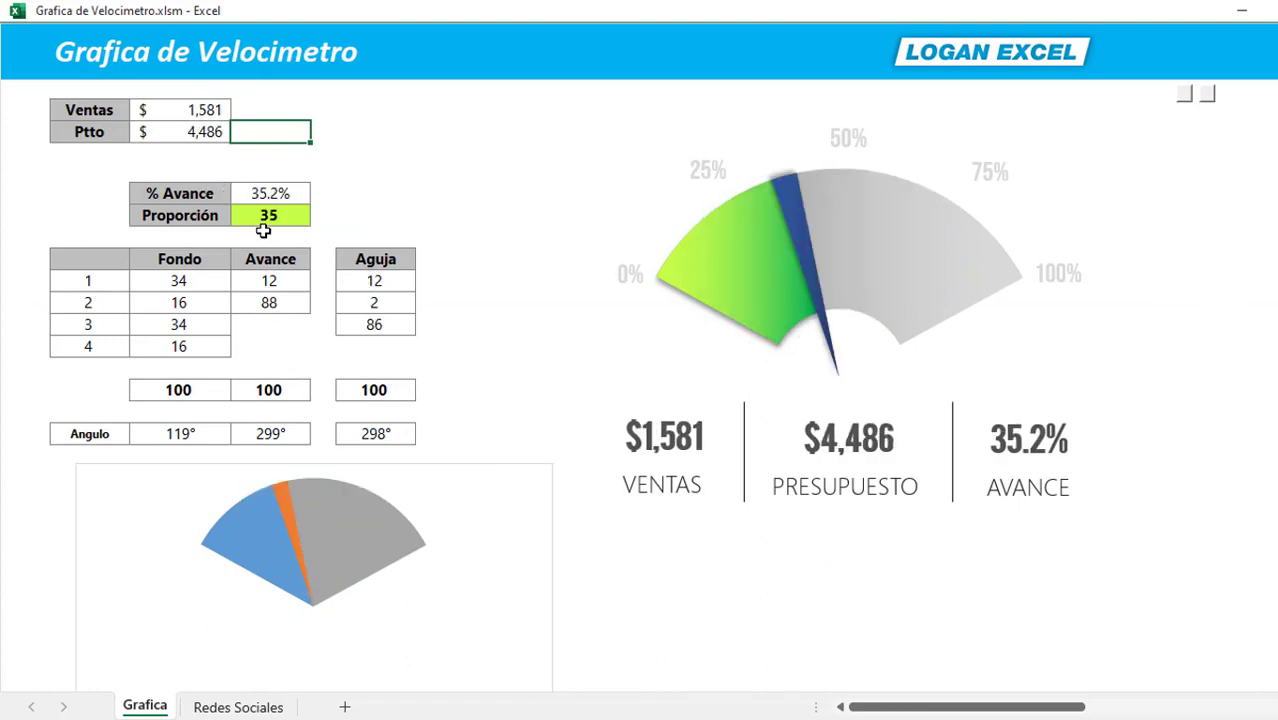
click(273, 193)
key(F9)
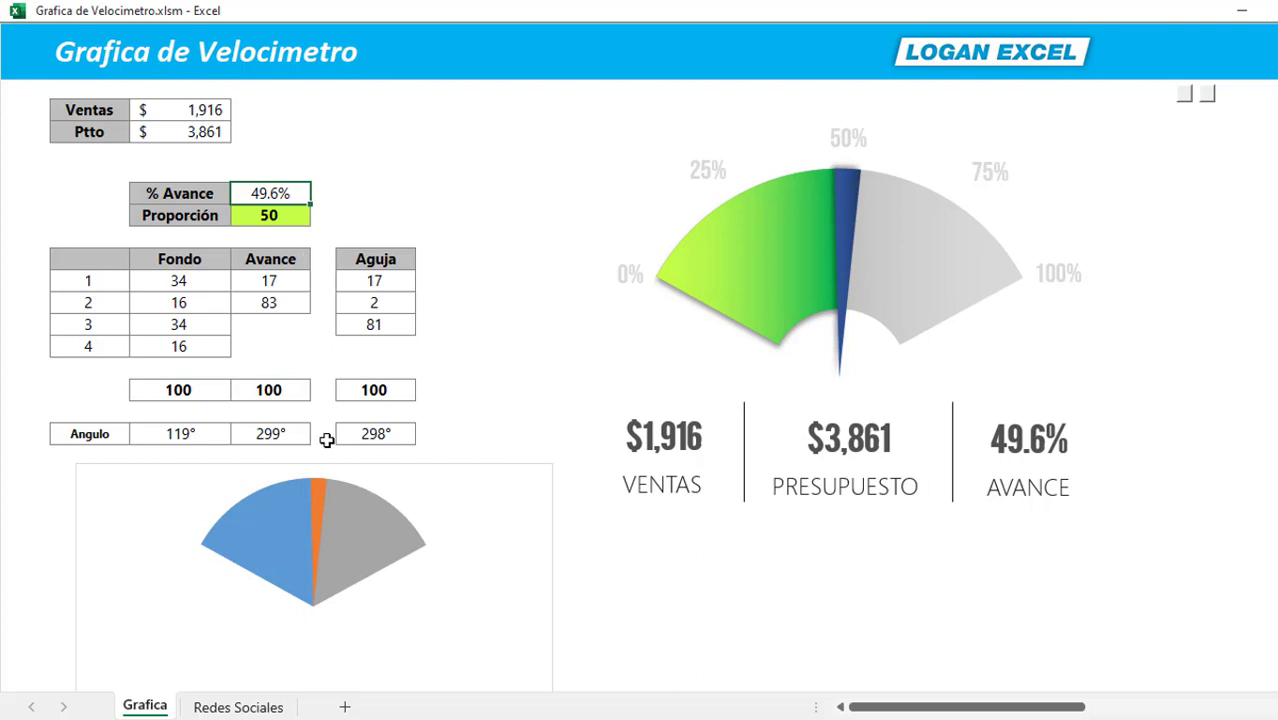
key(F9)
key(F9)
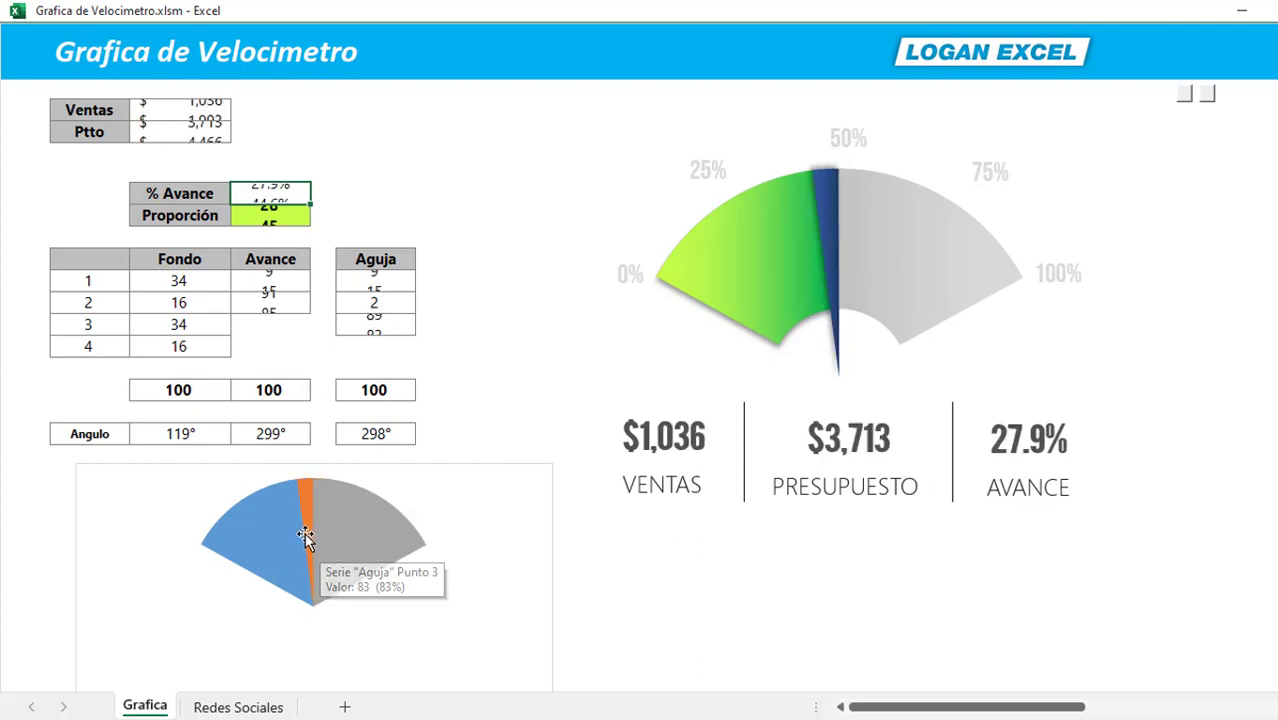
key(F9)
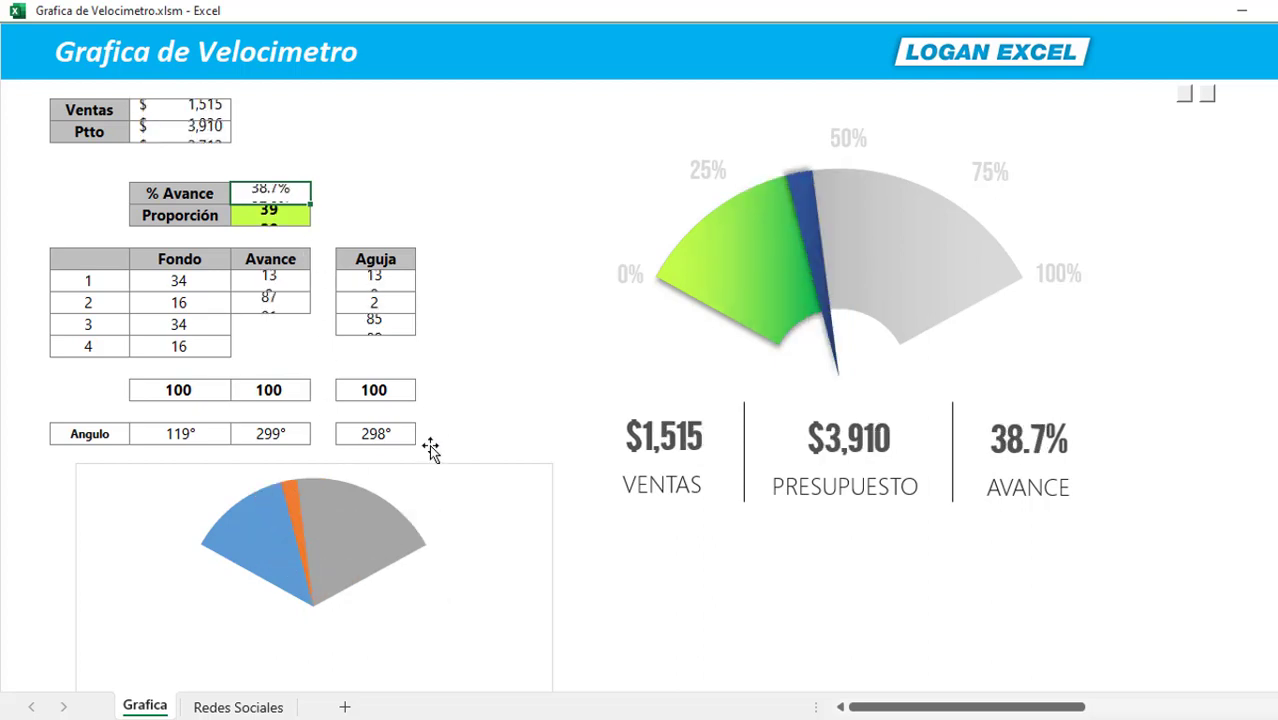
key(F9)
key(F9)
click(413, 528)
Enlarge the small combined gauge chart so its labels are easier to pick.
drag(590, 485, 735, 372)
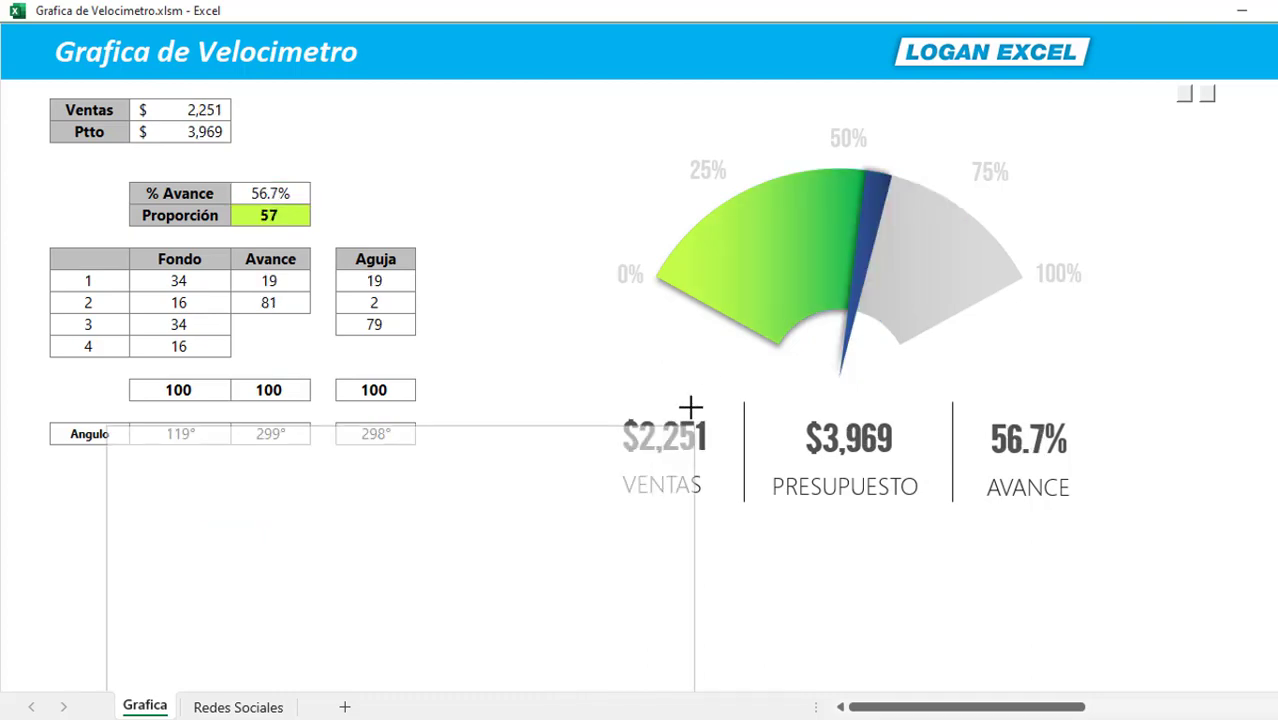
scroll(630, 505, down, 3)
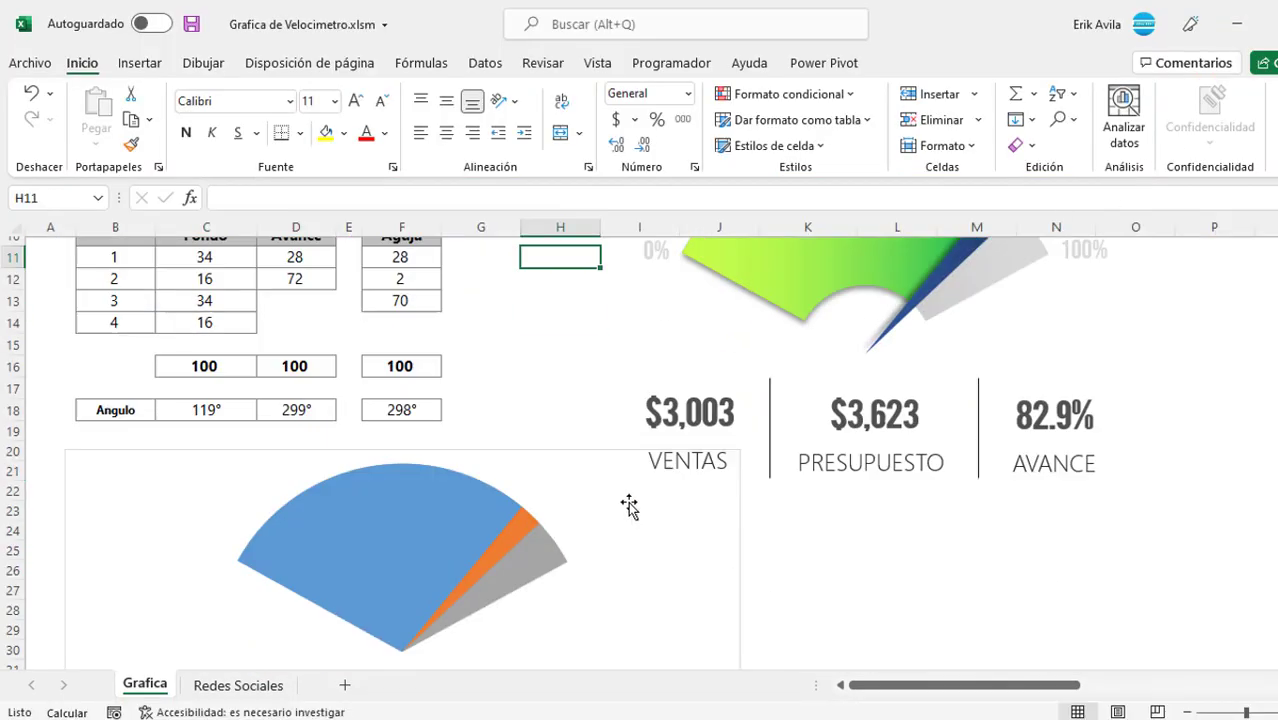
scroll(531, 358, down, 3)
drag(534, 274, 769, 387)
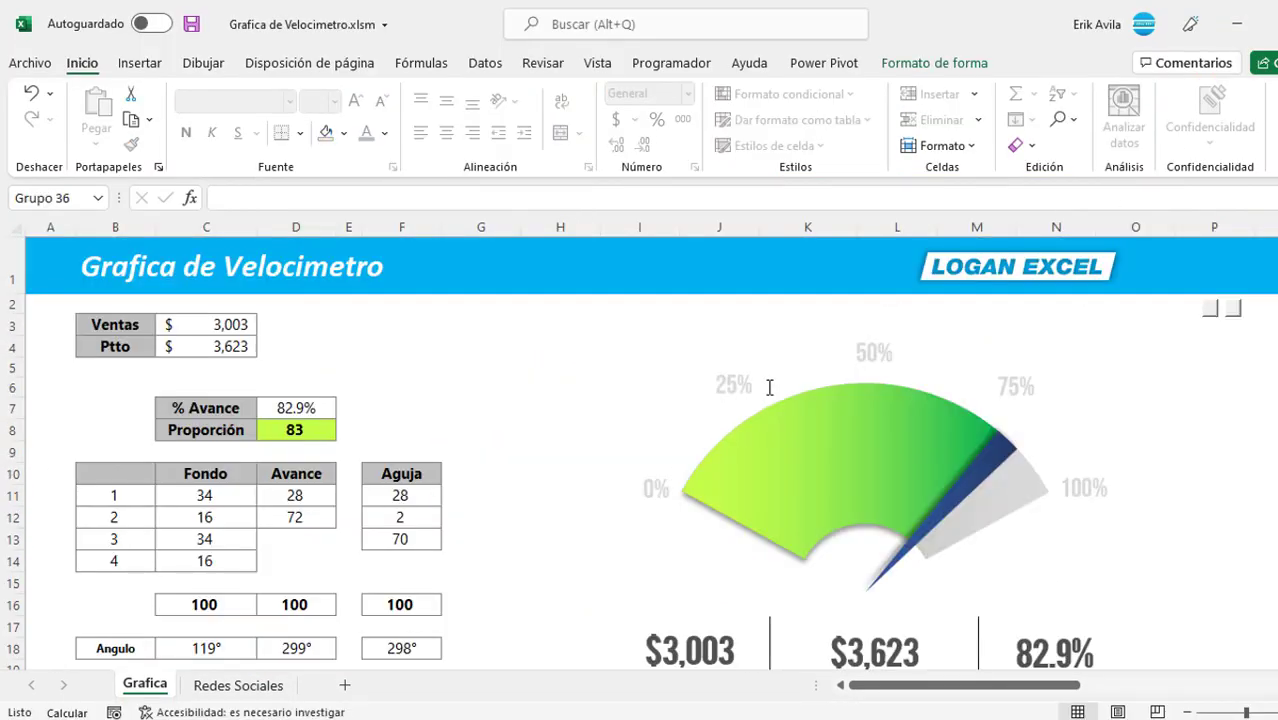
Select and copy the five 0%, 25%, 50%, 75% and 100% labels from the finished gauge.
click(745, 382)
click(845, 358)
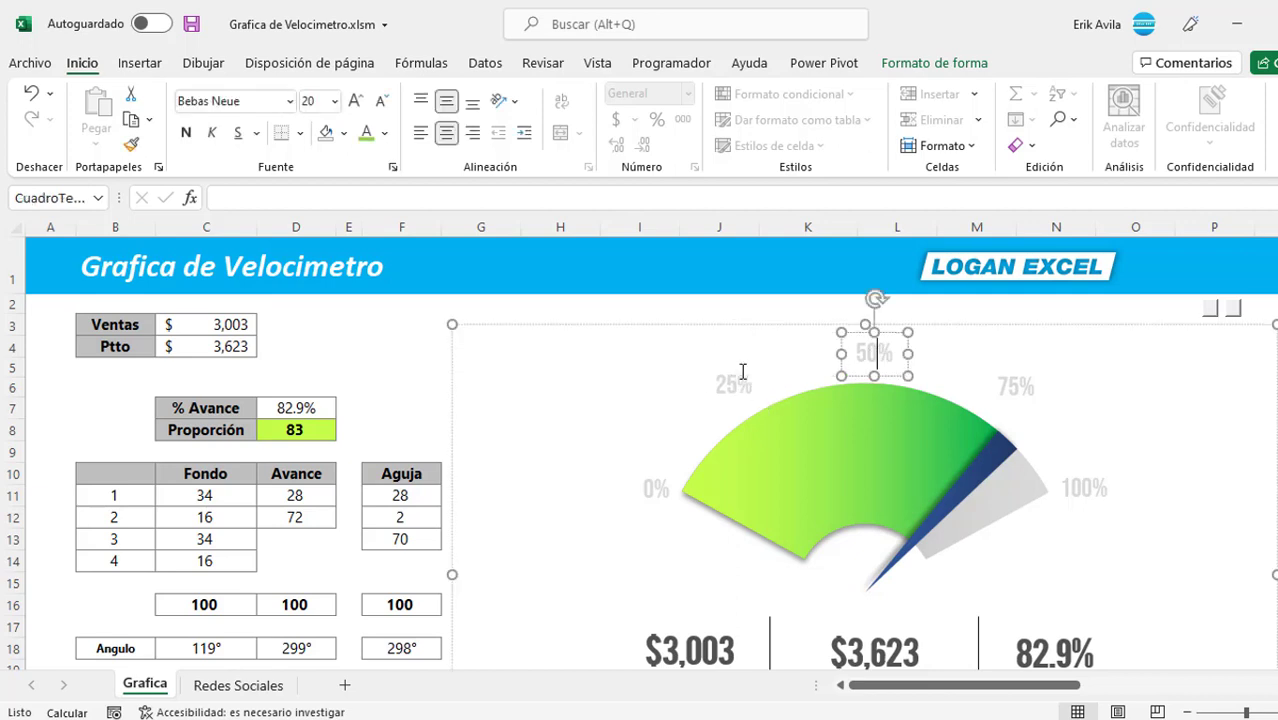
click(656, 476)
ctrl+click(737, 378)
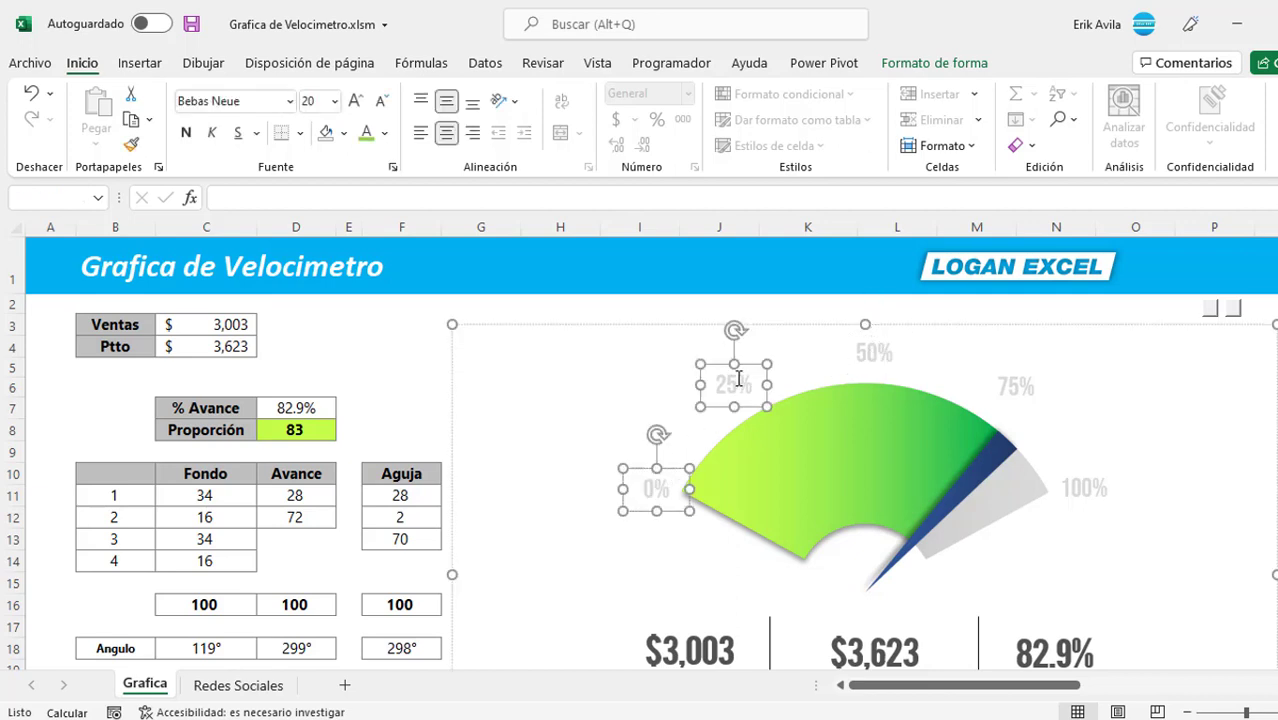
ctrl+click(859, 347)
ctrl+click(1009, 381)
ctrl+click(1083, 487)
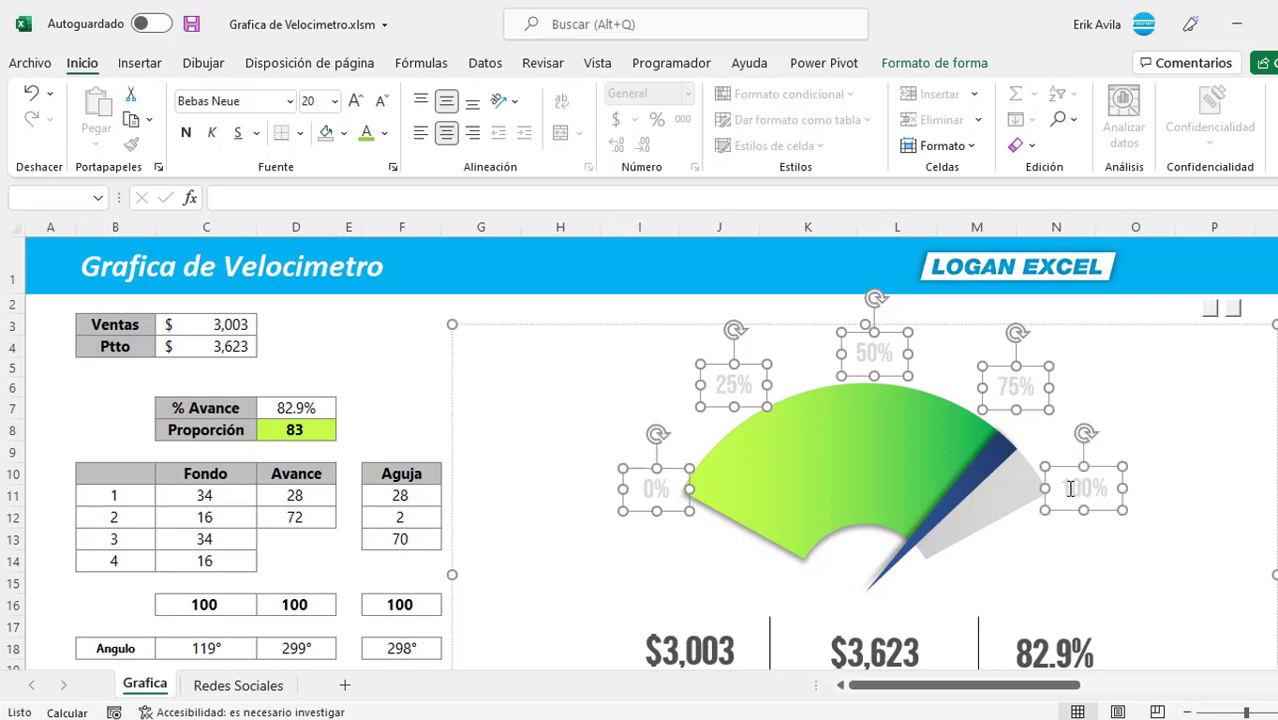
key(ctrl+c)
Paste the labels by the new pie chart, colour them dark grey and arrange them around its arc.
scroll(1017, 498, down, 6)
click(251, 371)
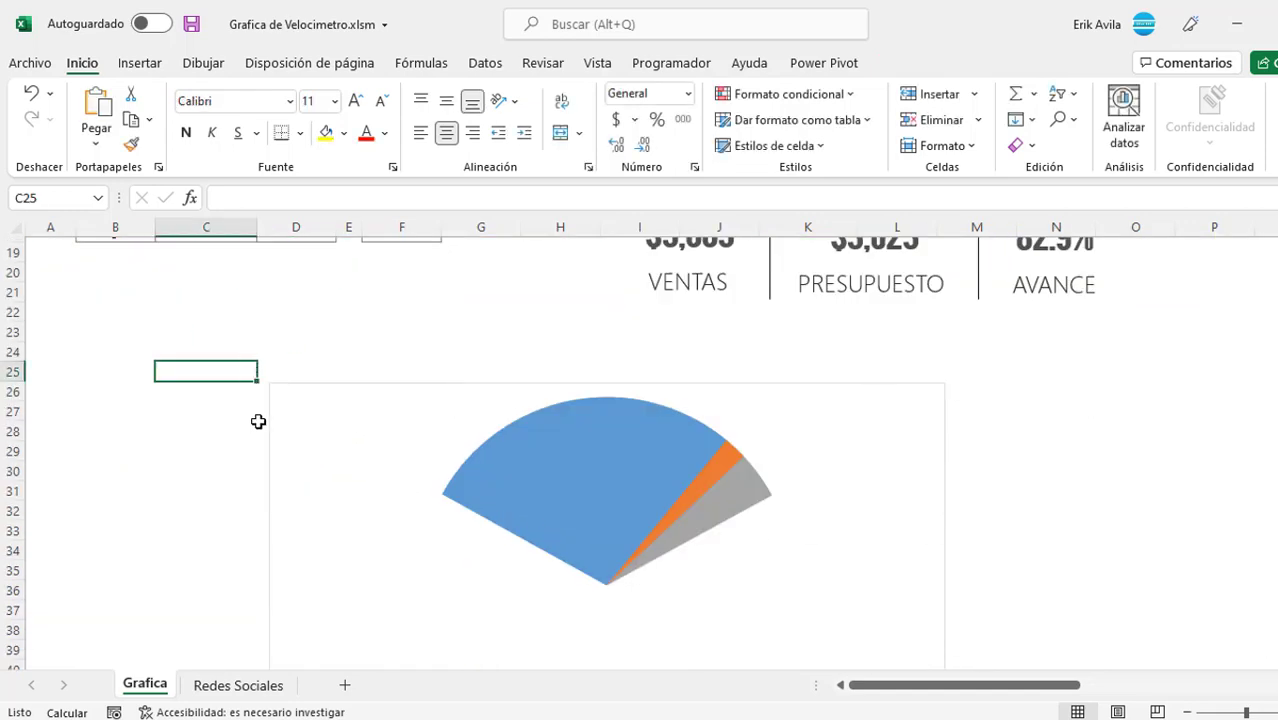
key(ctrl+v)
drag(407, 379, 633, 327)
click(384, 133)
click(398, 294)
click(490, 390)
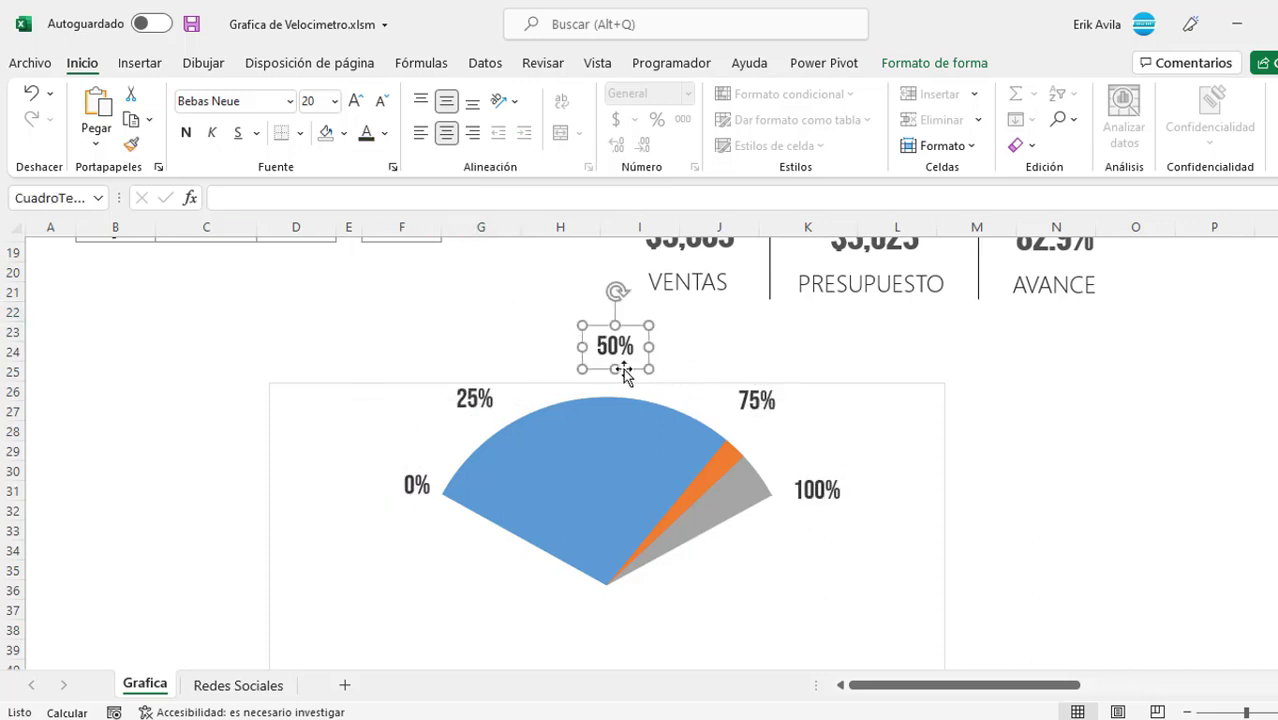
drag(625, 366, 624, 380)
key(Escape)
Group the five percentage labels with the new pie chart and move the group below the finished gauge.
click(412, 489)
shift+click(473, 398)
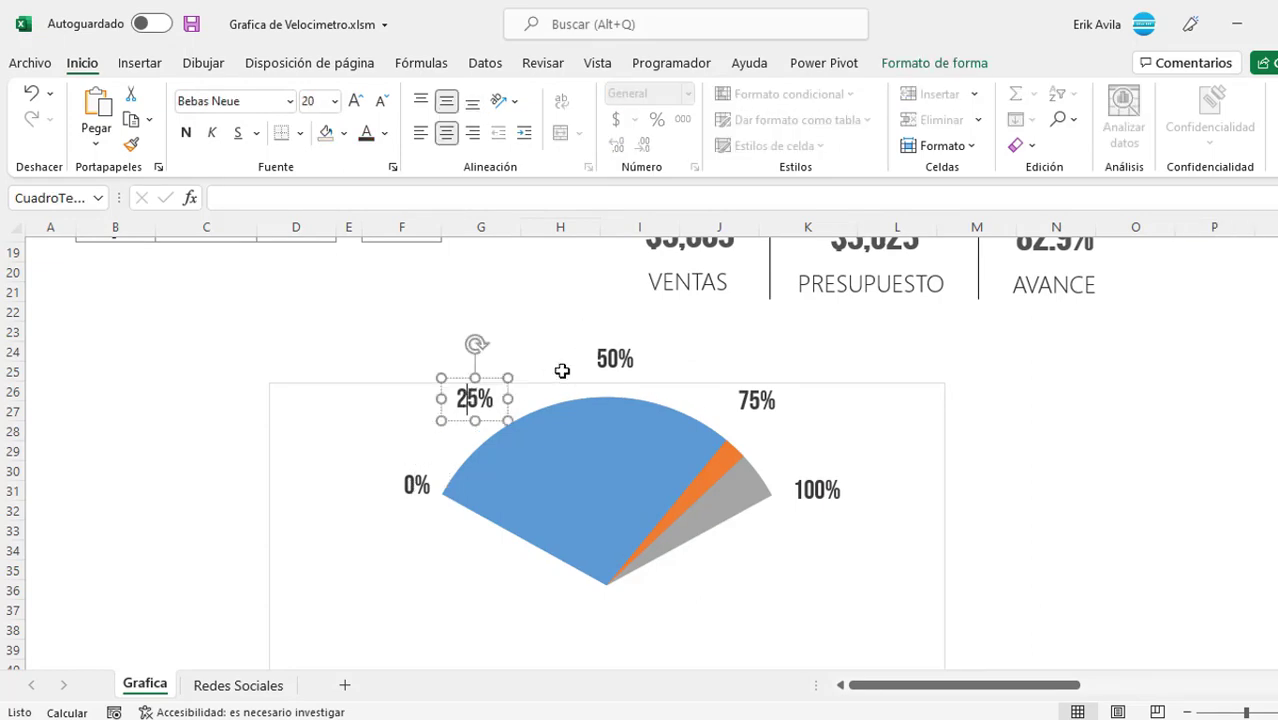
shift+click(615, 356)
shift+click(817, 490)
shift+click(757, 400)
shift+click(862, 385)
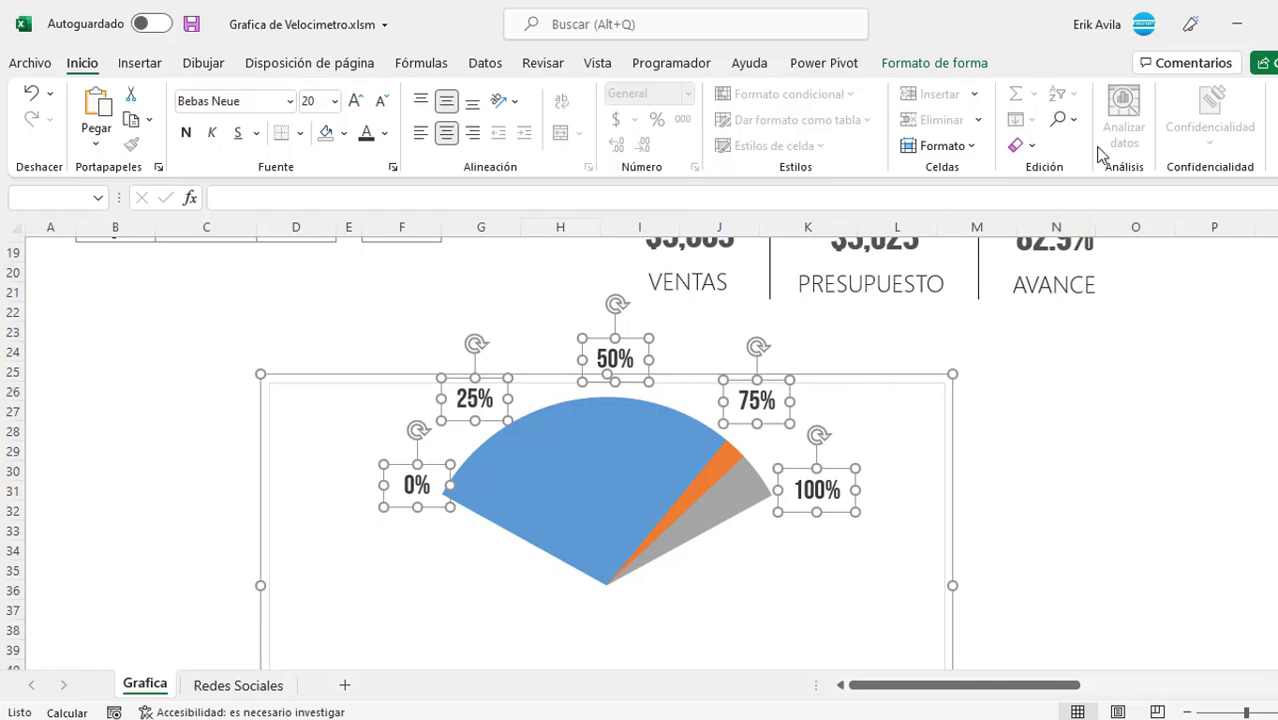
click(967, 60)
click(1140, 124)
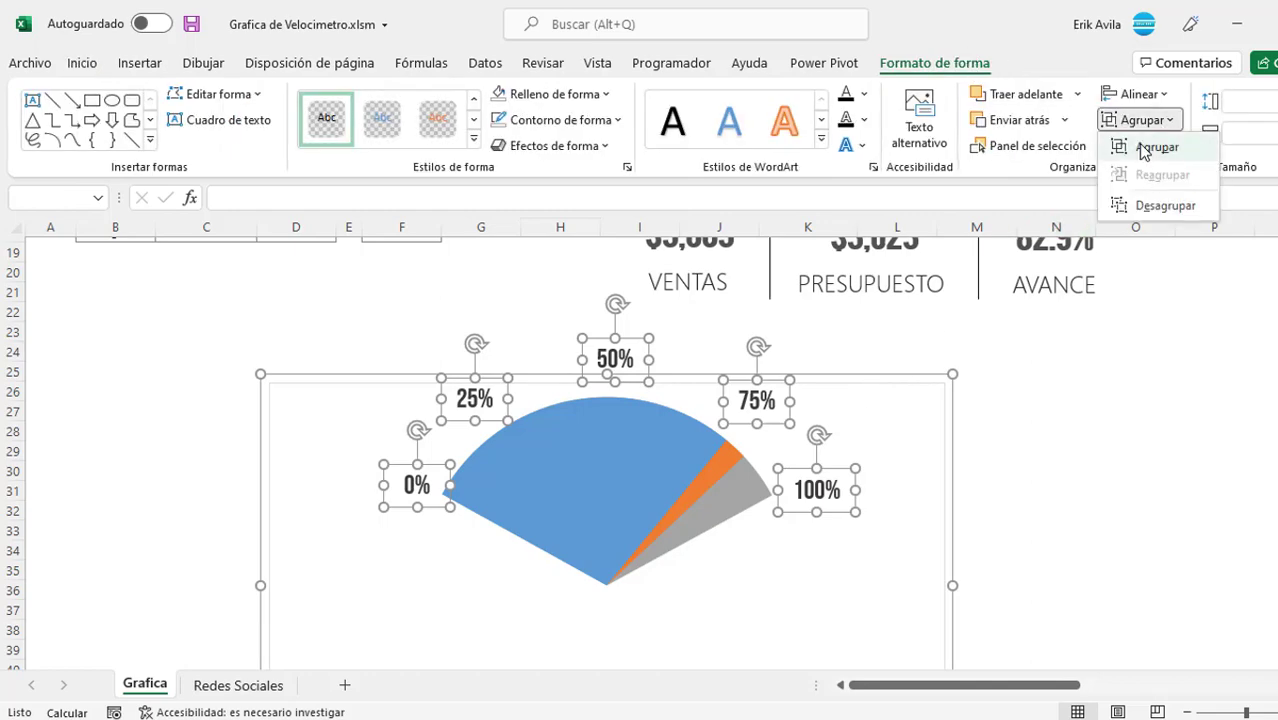
click(1155, 146)
drag(747, 475, 1016, 437)
key(Escape)
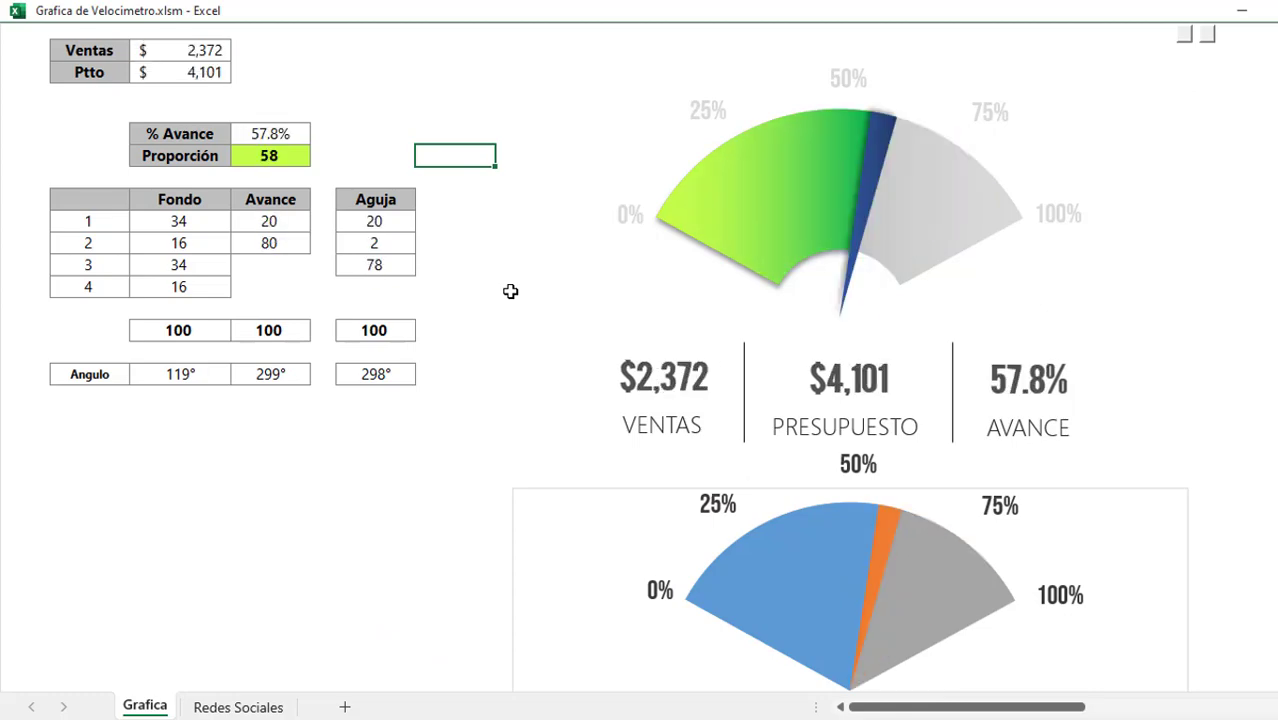
Return to normal view and pull the Fondo pie apart from the other series.
click(1206, 42)
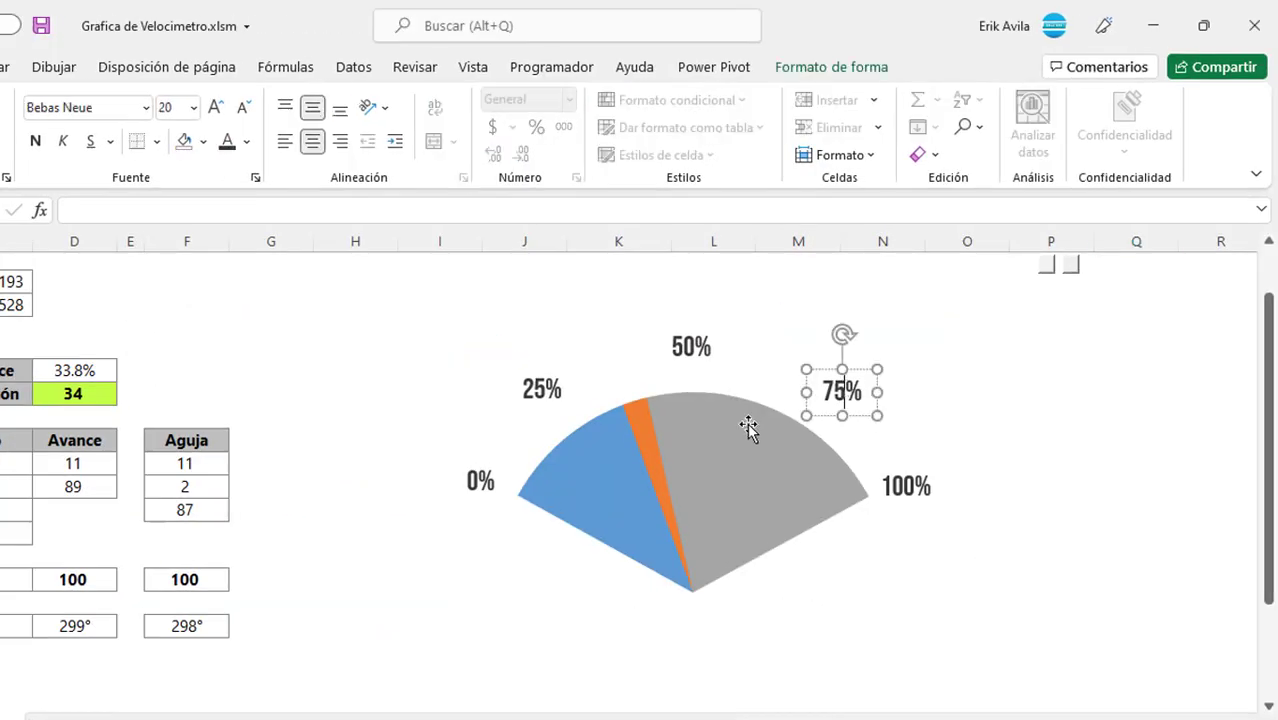
click(831, 67)
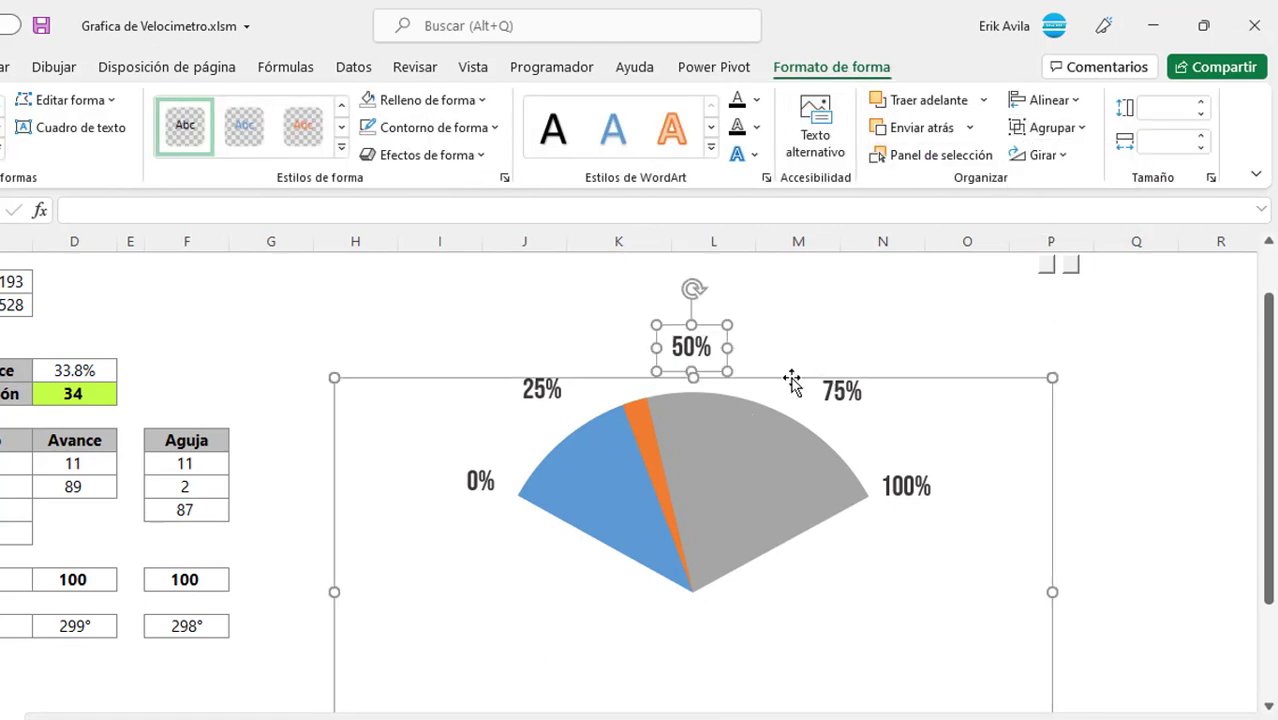
key(Escape)
click(736, 376)
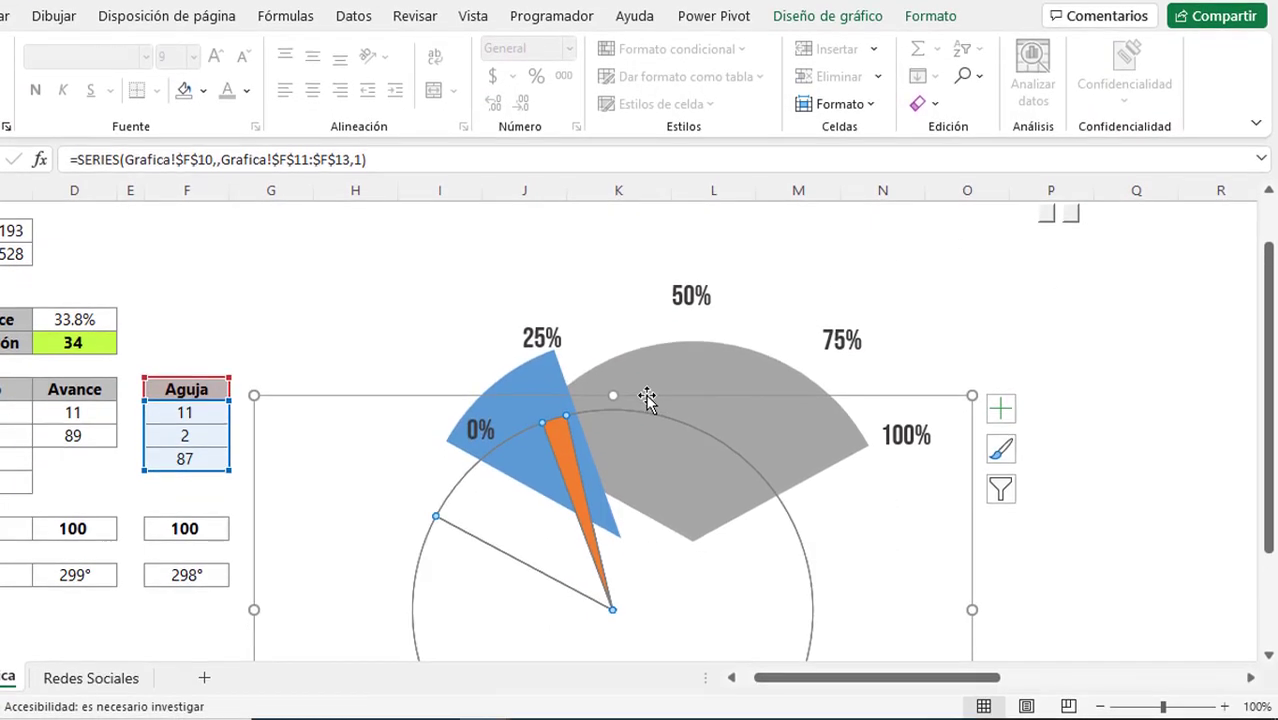
drag(647, 397, 747, 330)
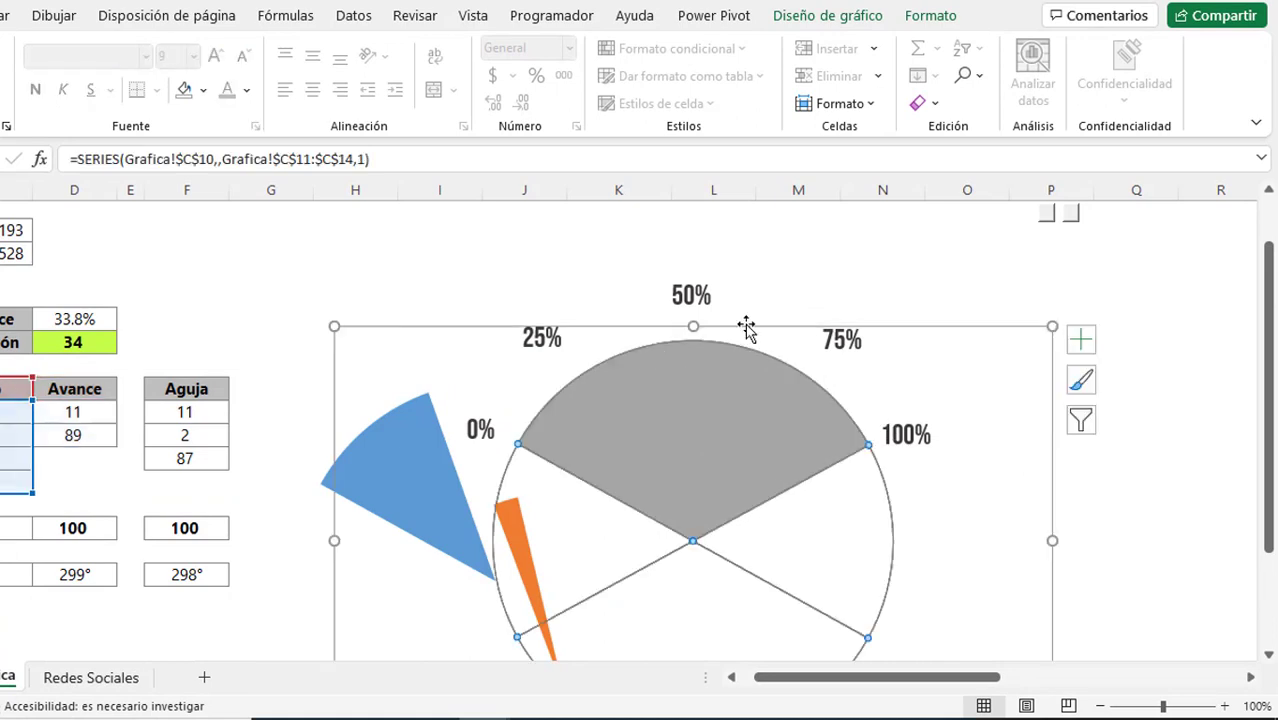
Give the Avance slice a green gradient fill running from light to dark green.
click(399, 402)
double_click(593, 362)
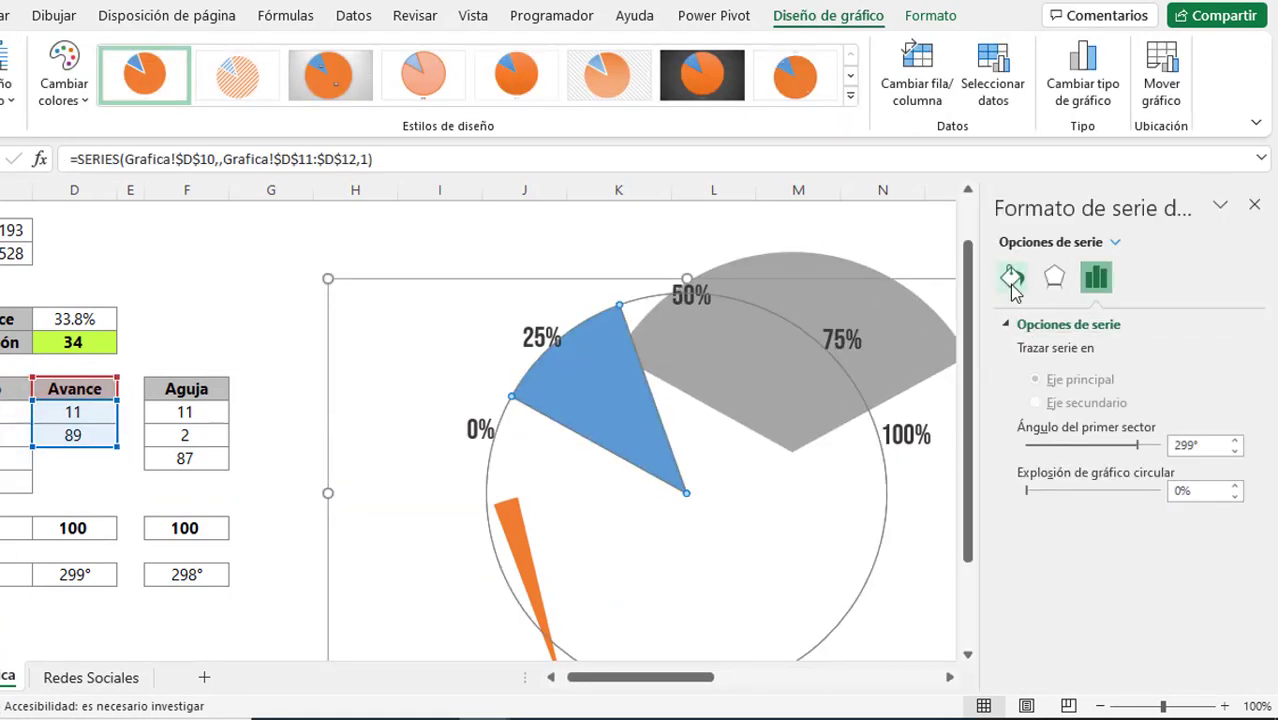
click(1012, 279)
click(951, 683)
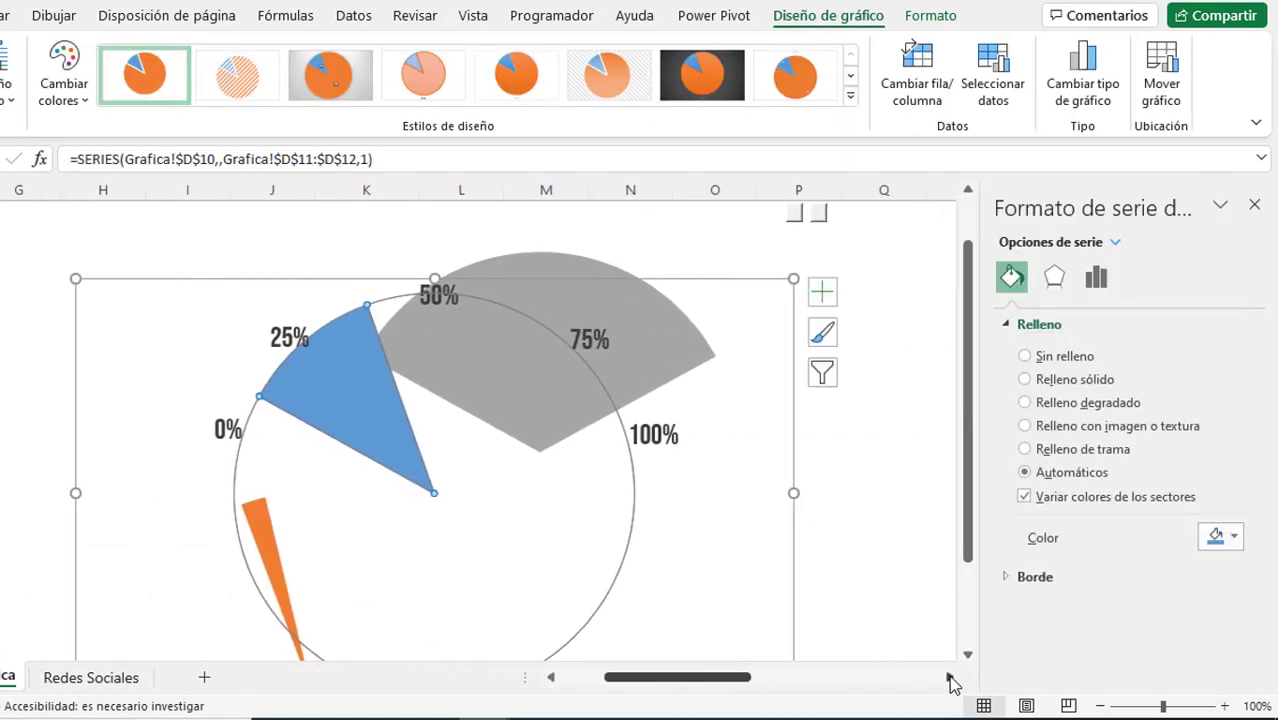
click(1088, 402)
drag(1262, 416, 1230, 528)
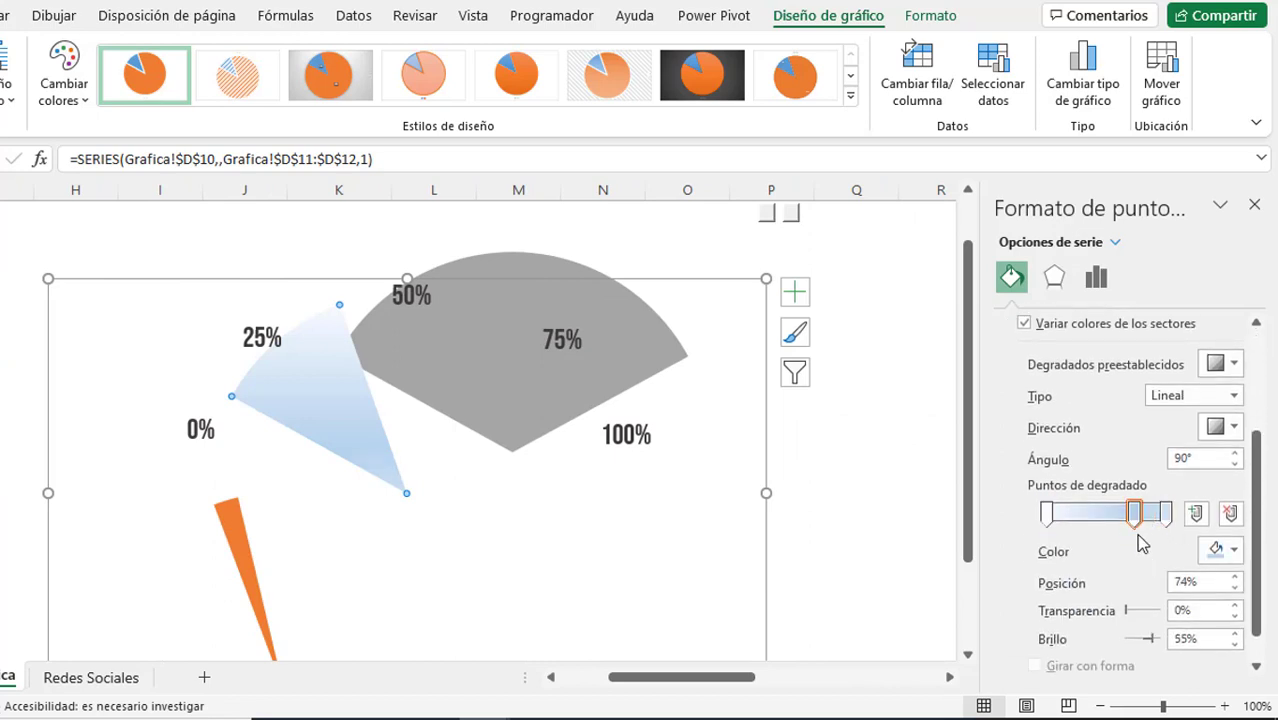
drag(1138, 515, 1177, 533)
click(1236, 549)
click(1085, 520)
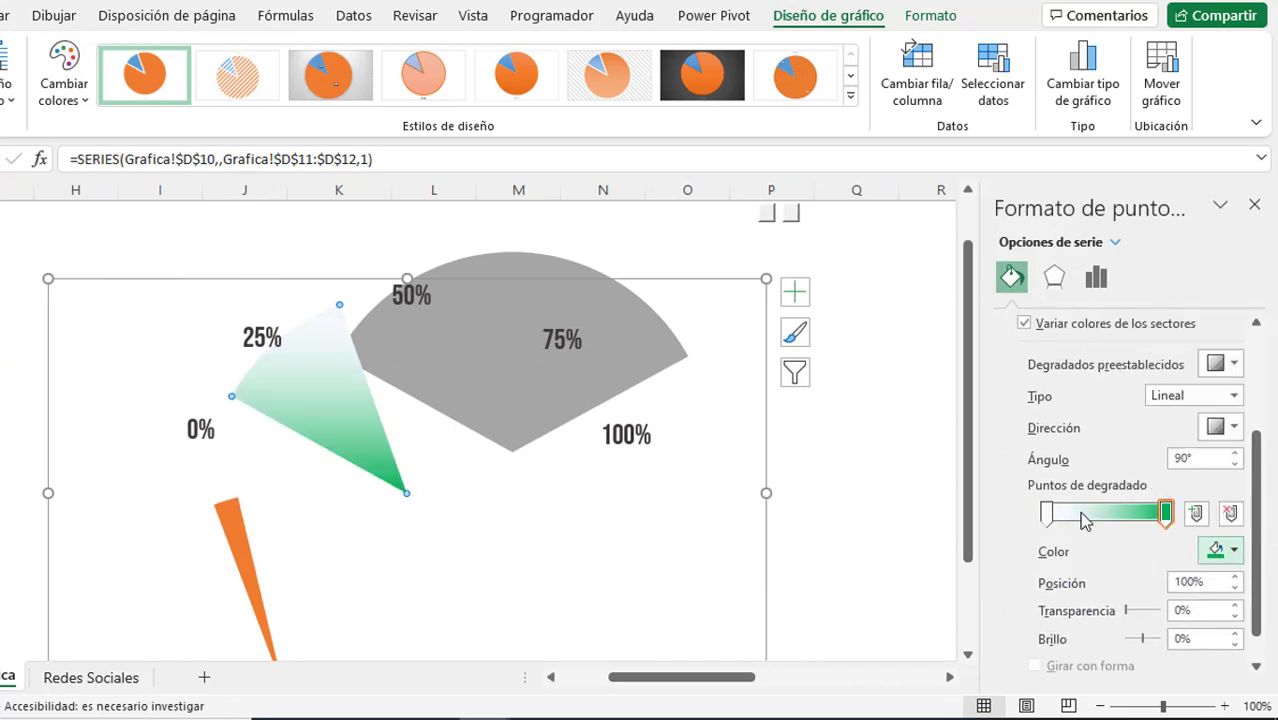
click(1224, 552)
click(1176, 493)
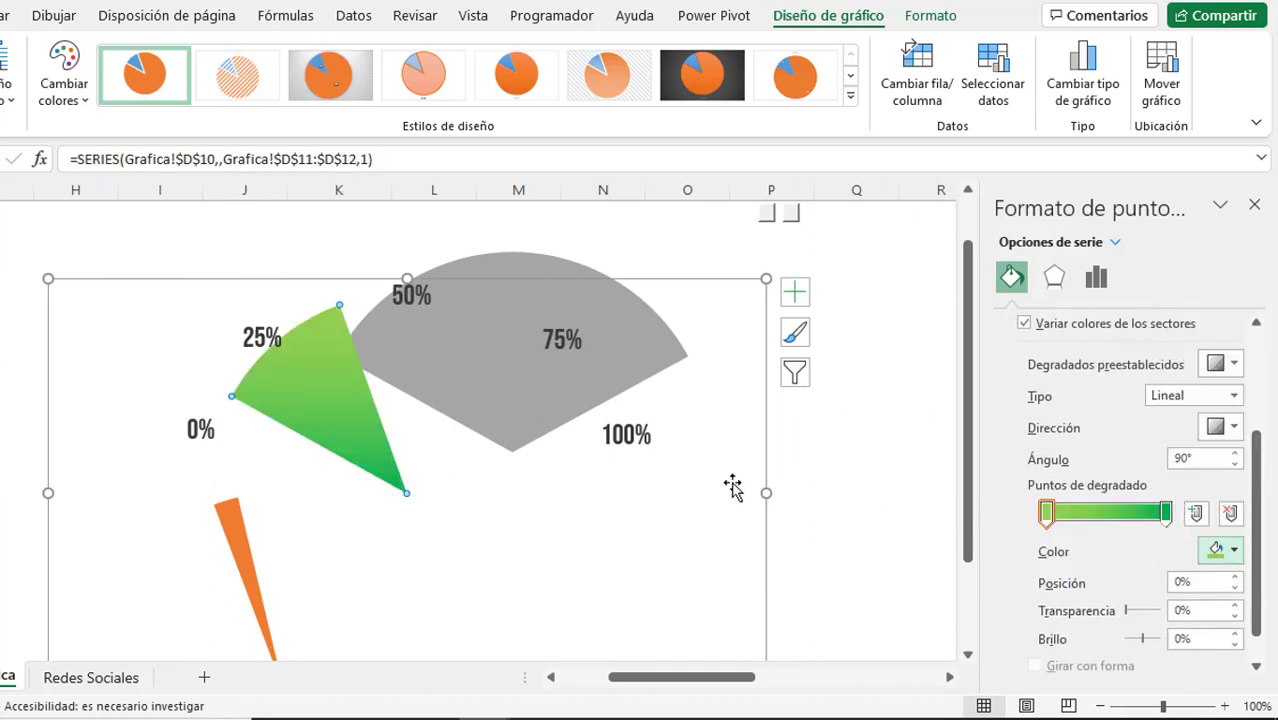
Set both gradient stops of the needle slice to blue, making it solid blue.
click(243, 537)
click(1096, 408)
scroll(1150, 420, down, 5)
click(1222, 512)
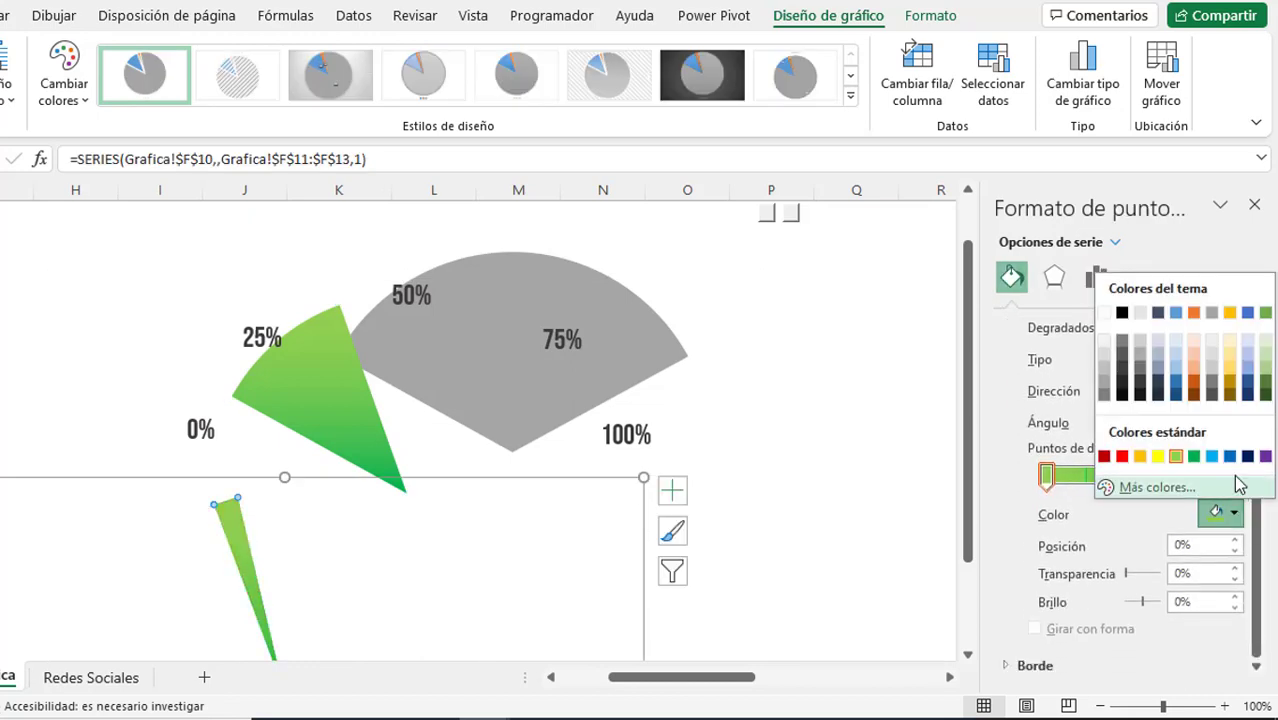
click(1230, 456)
click(1217, 514)
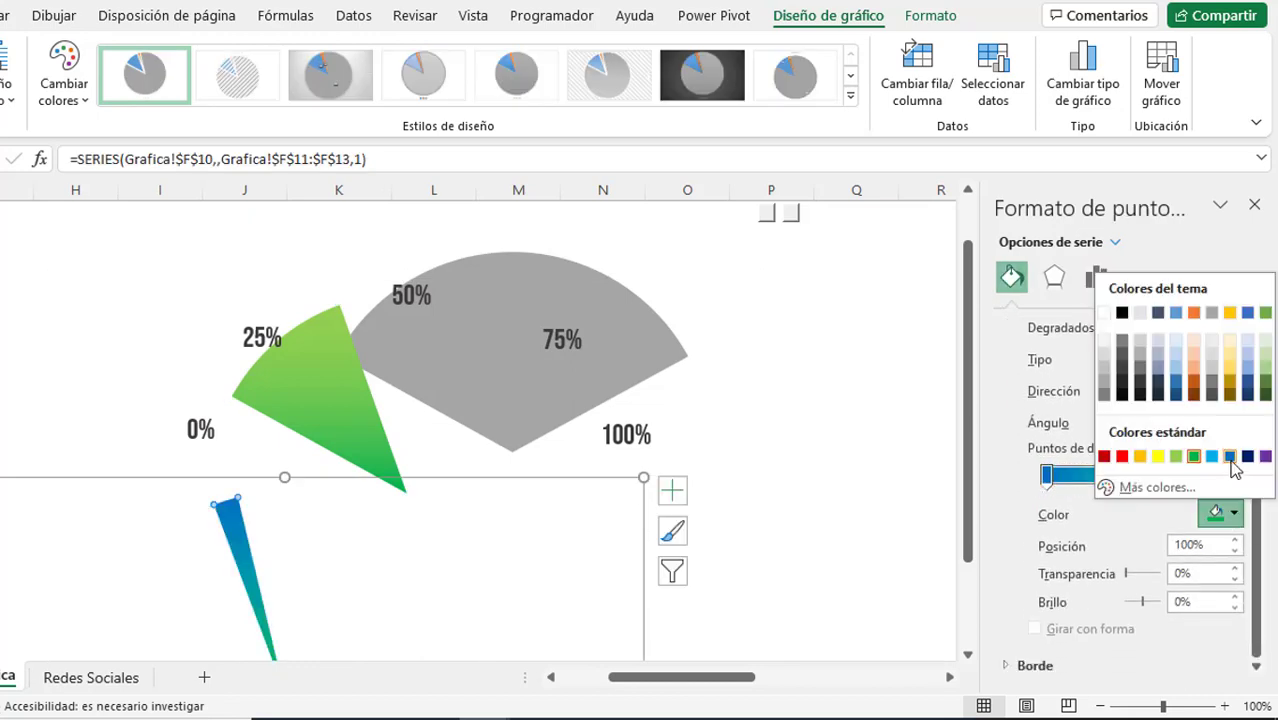
click(1231, 458)
Add an outer shadow to the blue needle and a shadow to the green Avance slice.
click(930, 15)
click(565, 103)
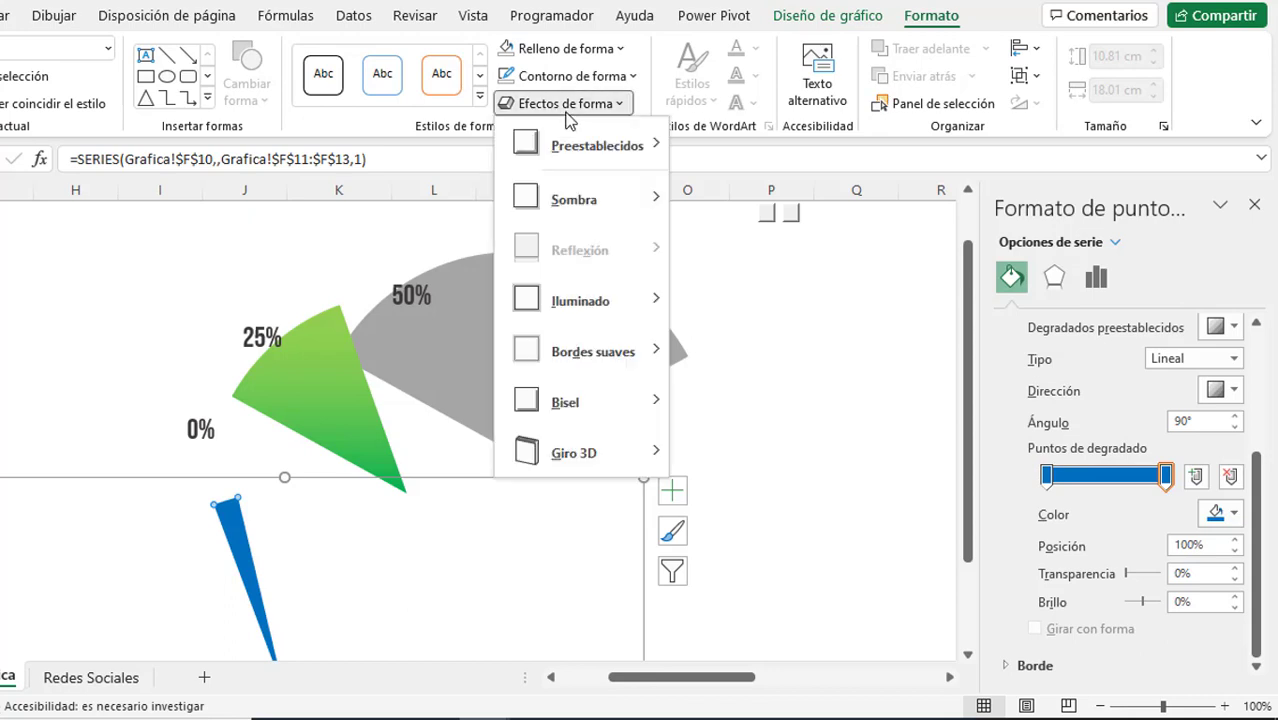
mouse_move(617, 203)
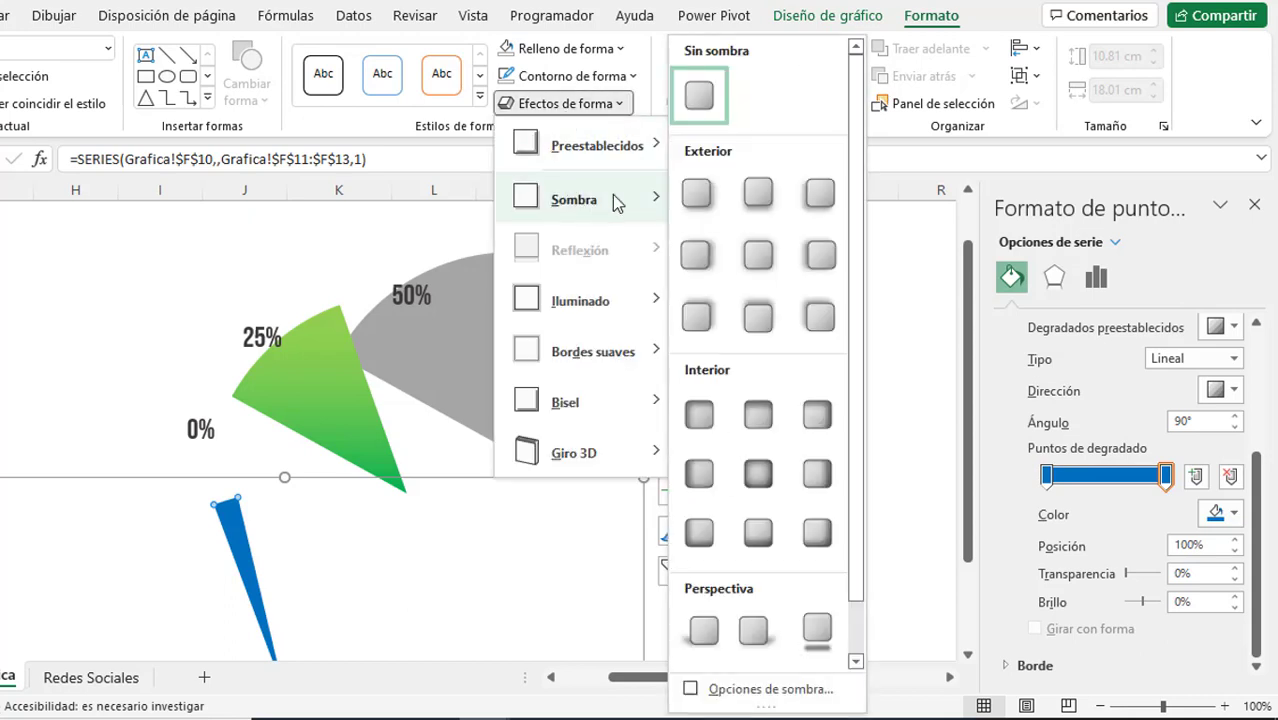
click(813, 205)
click(328, 350)
click(565, 103)
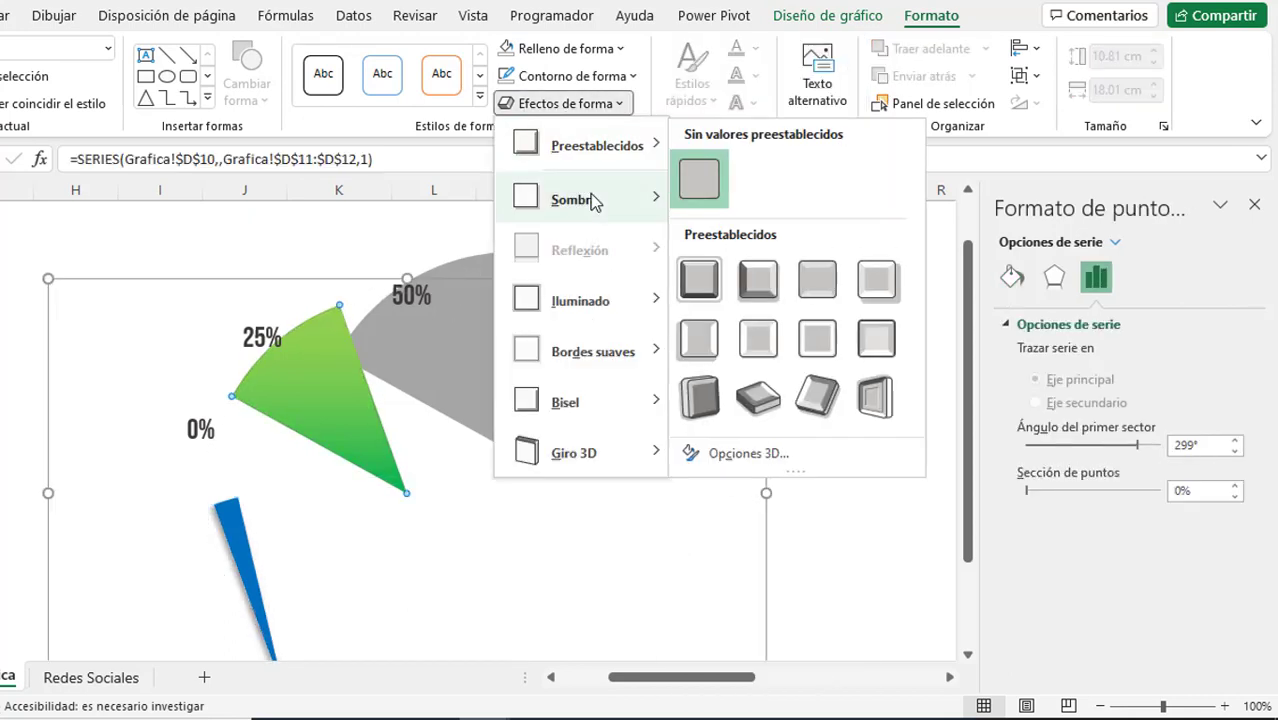
click(242, 551)
click(245, 543)
Centre the pie charts on each other horizontally and vertically, then group them with the percentage labels.
click(307, 477)
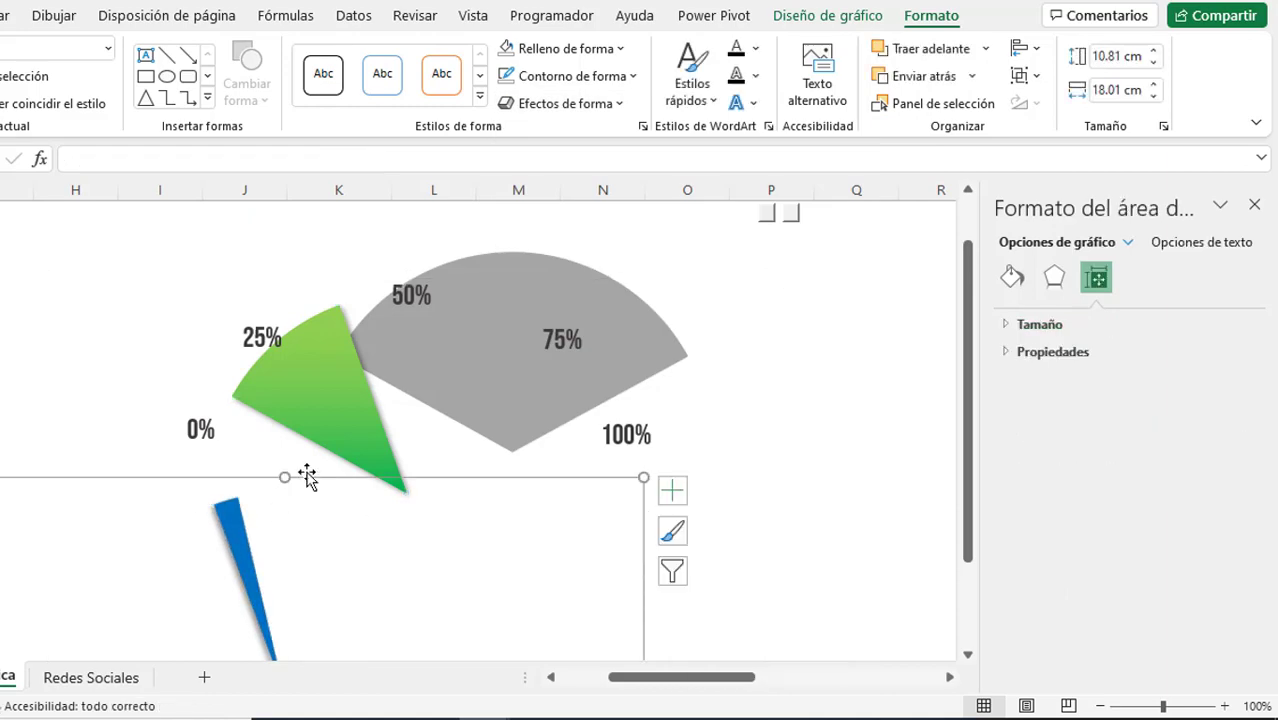
ctrl+click(331, 376)
click(887, 15)
click(1048, 48)
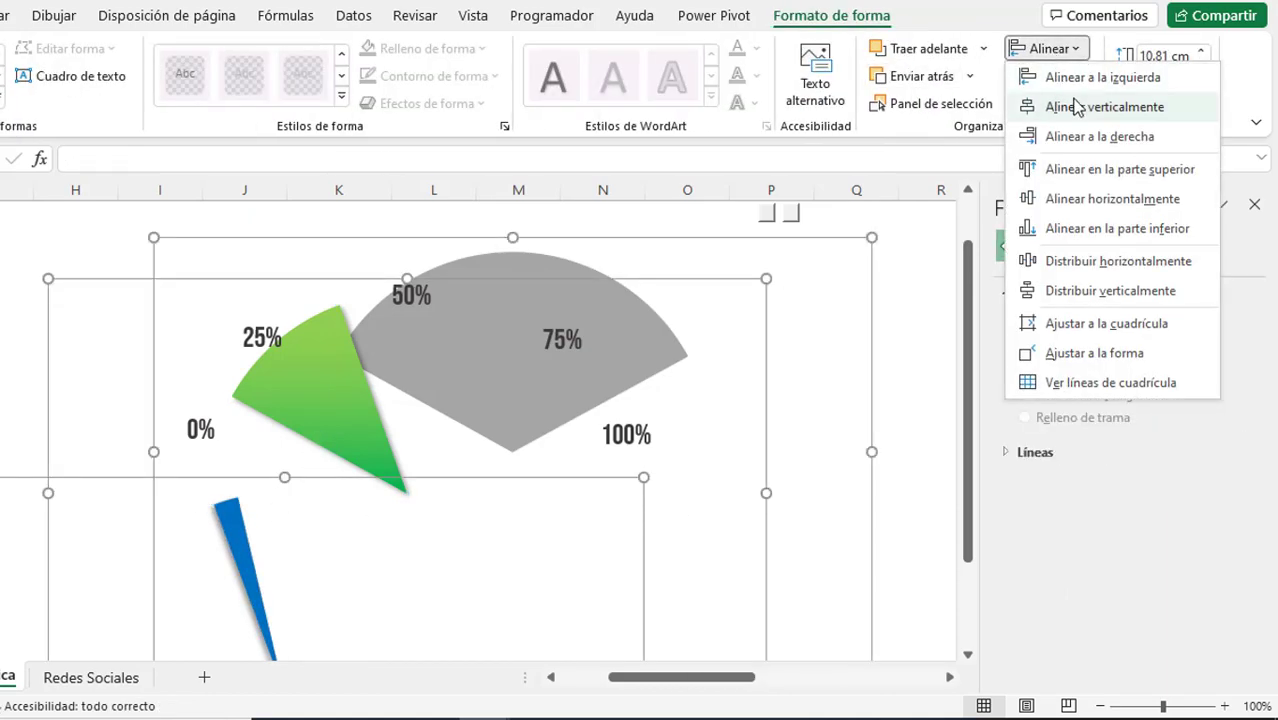
click(1080, 106)
click(1078, 50)
click(1103, 197)
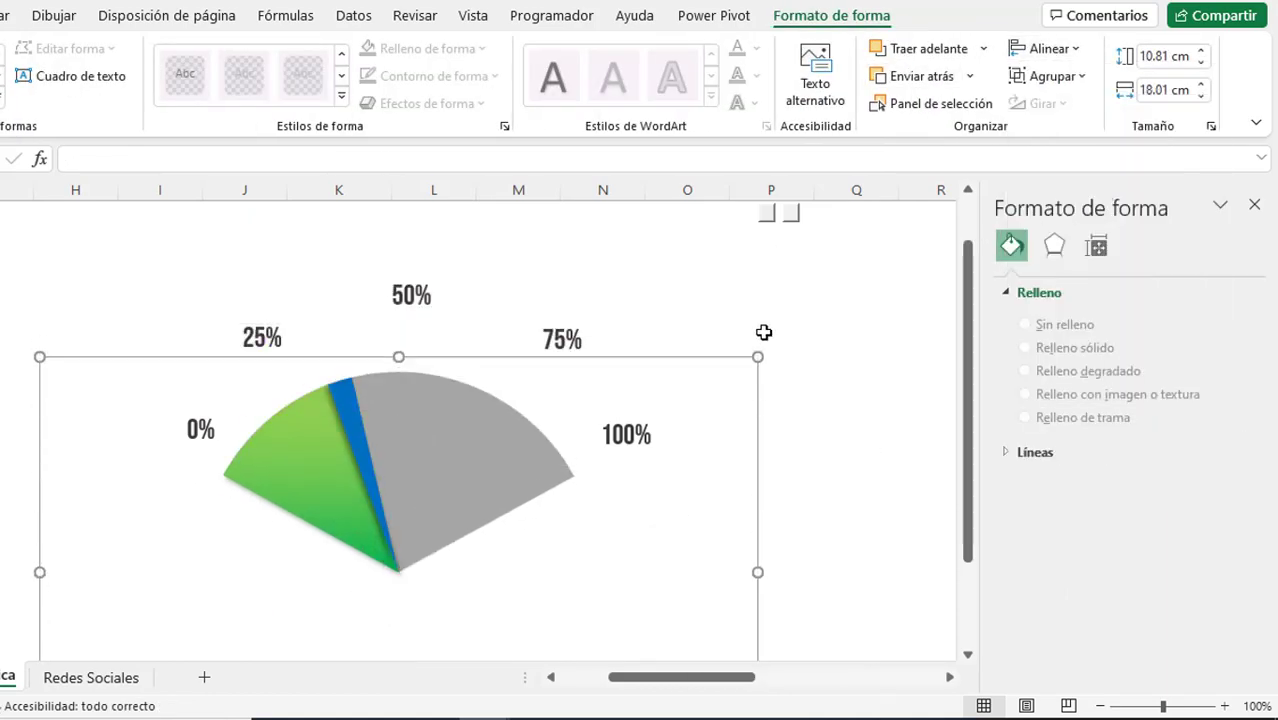
click(718, 326)
click(403, 296)
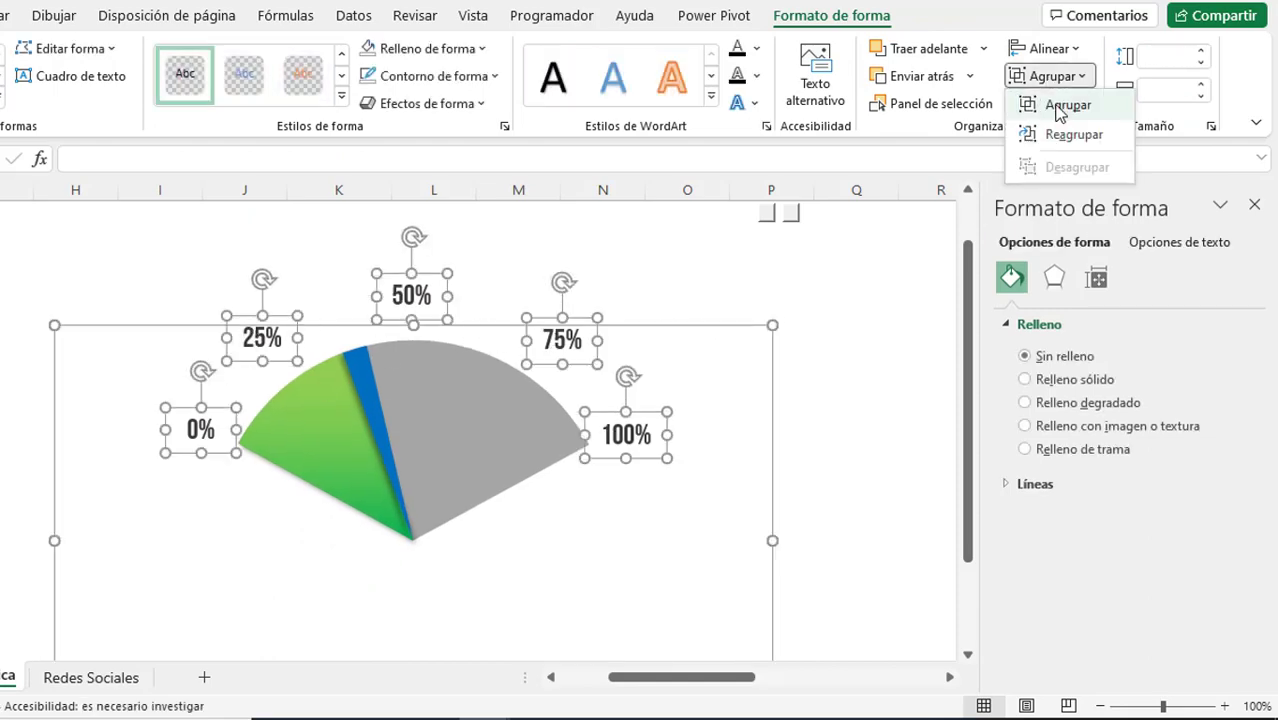
click(1060, 108)
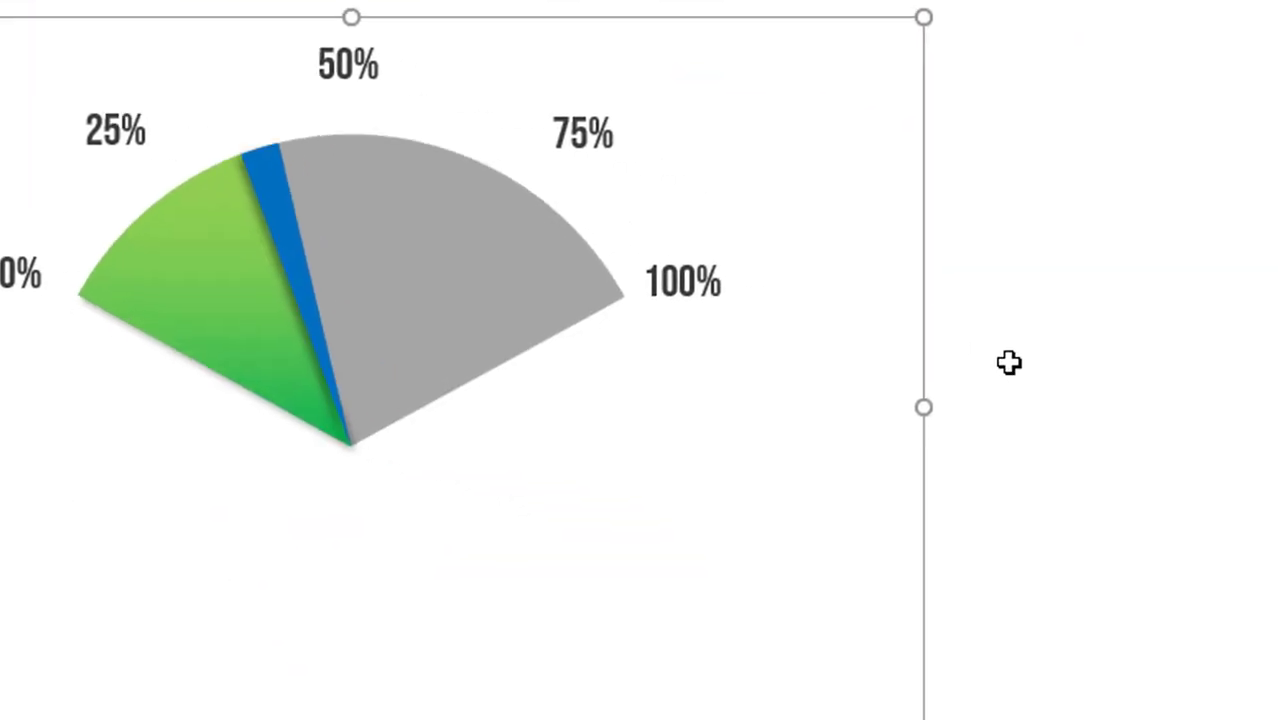